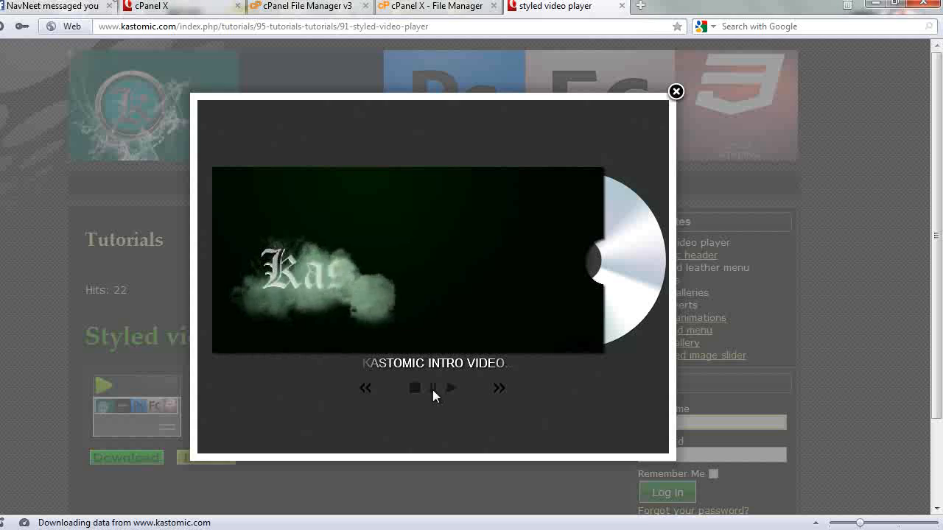
Try the demo player's stop, play, next, pause and previous controls, close it, and preview the page's tutorial video
click(413, 388)
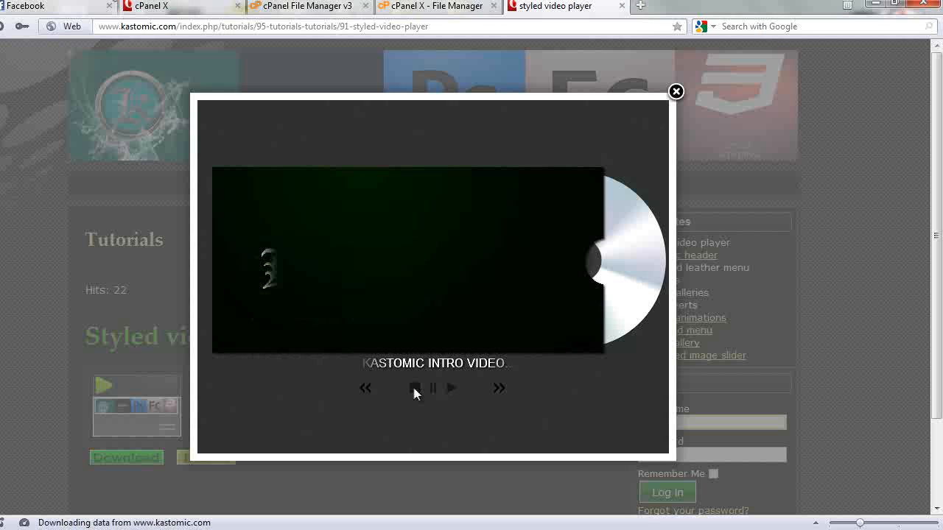
click(451, 388)
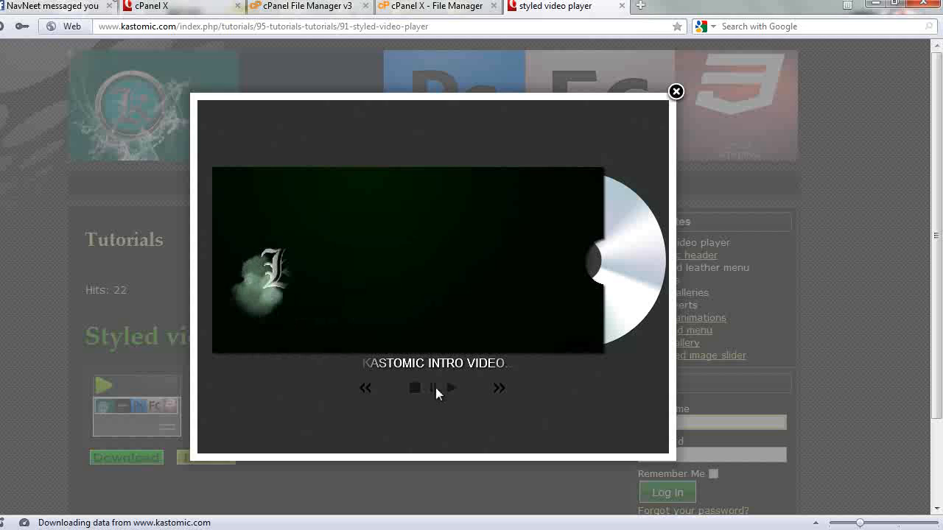
click(499, 388)
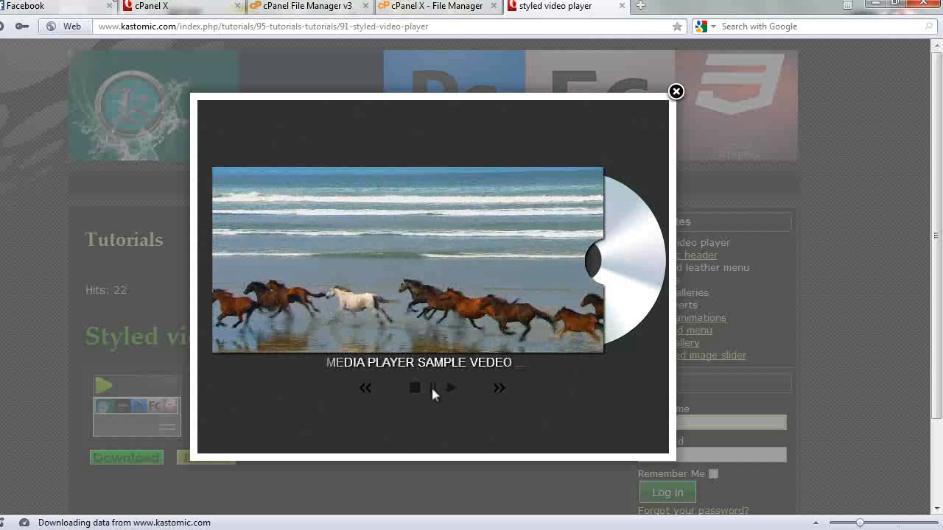
click(432, 387)
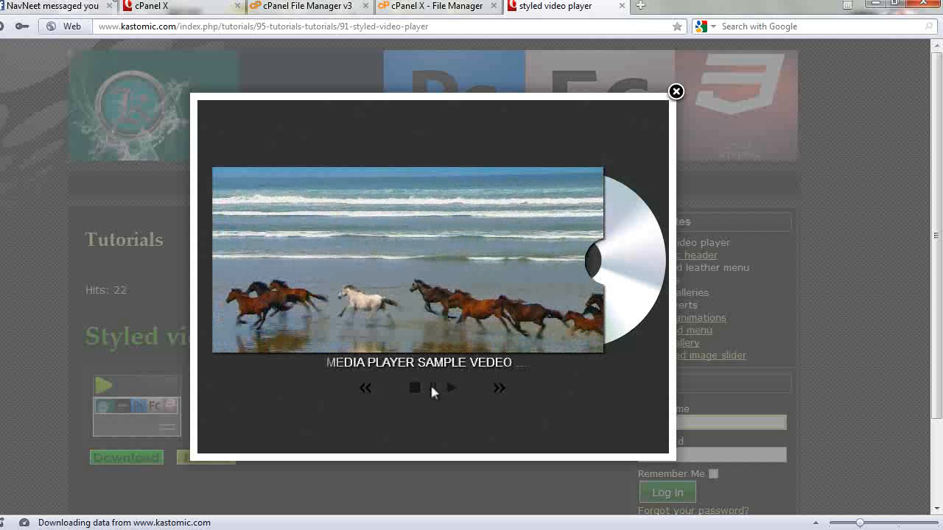
click(364, 387)
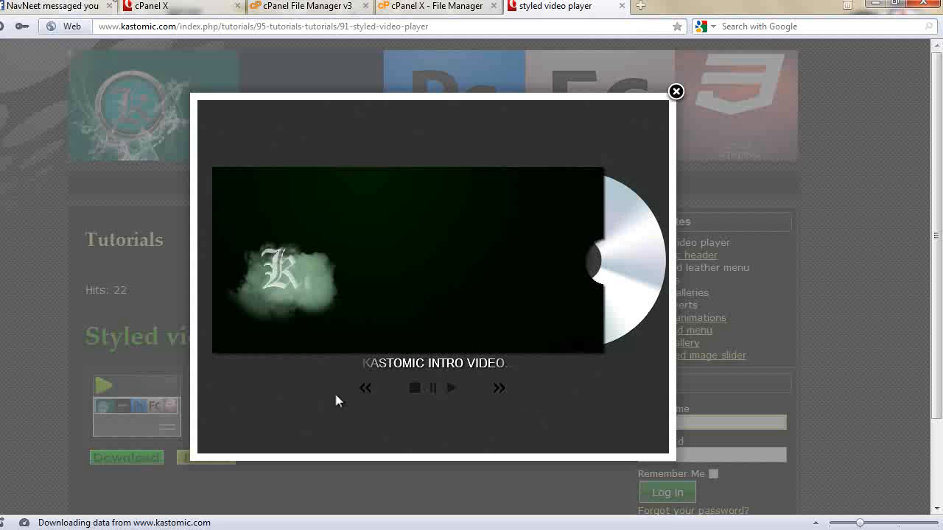
click(676, 92)
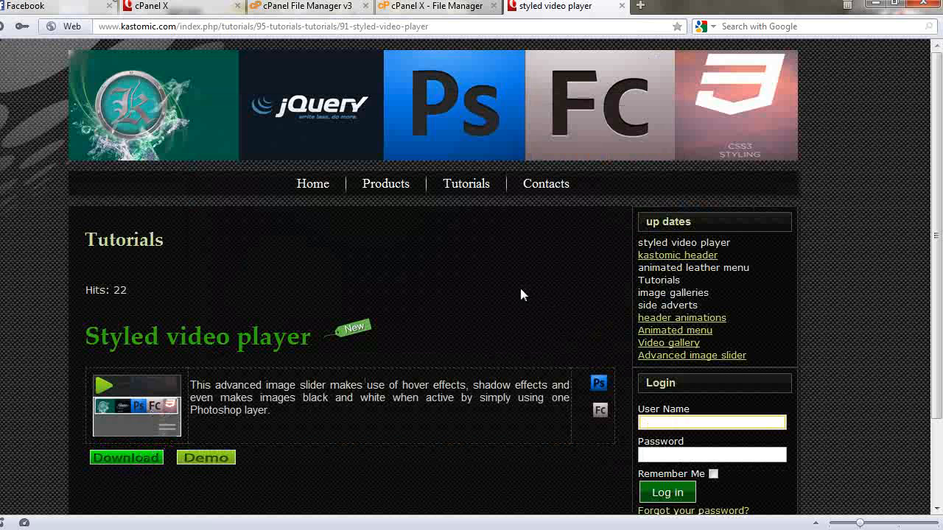
click(133, 413)
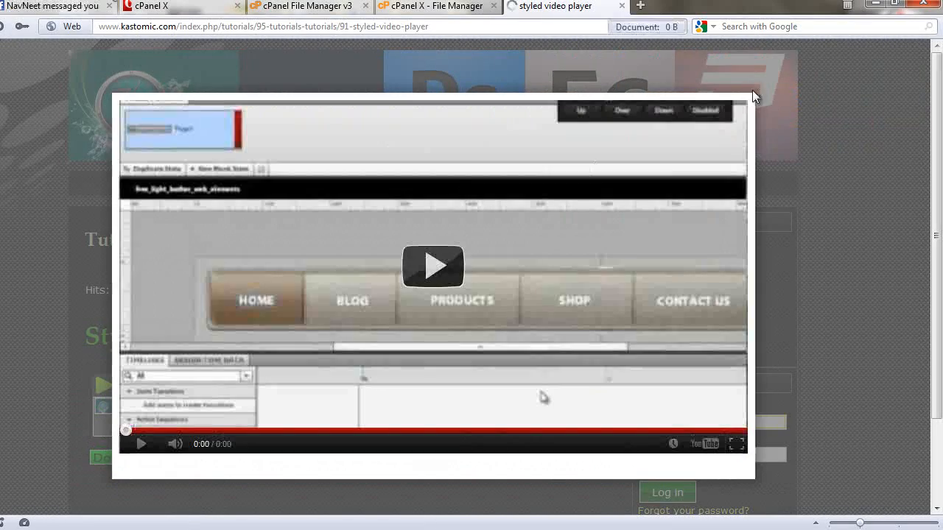
click(754, 92)
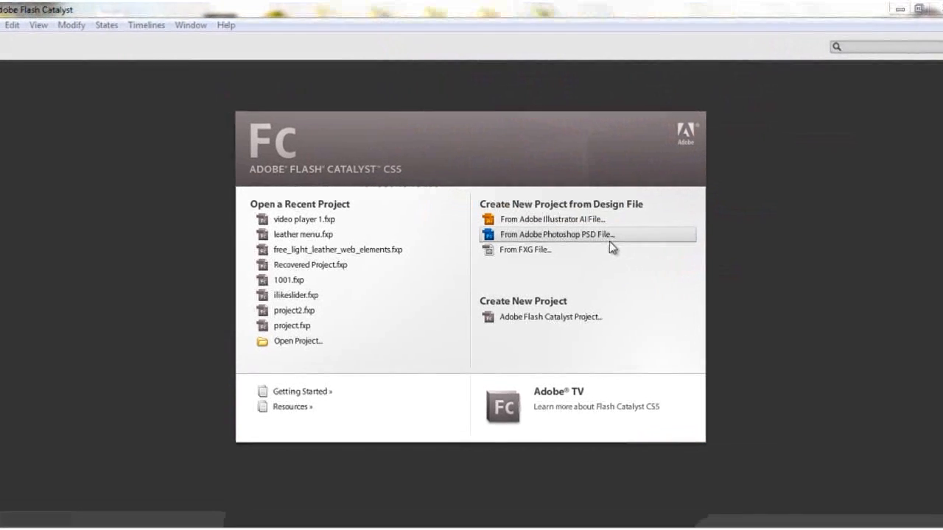
In Adobe Flash Catalyst, create a new project from the video player's Photoshop PSD design file
click(611, 248)
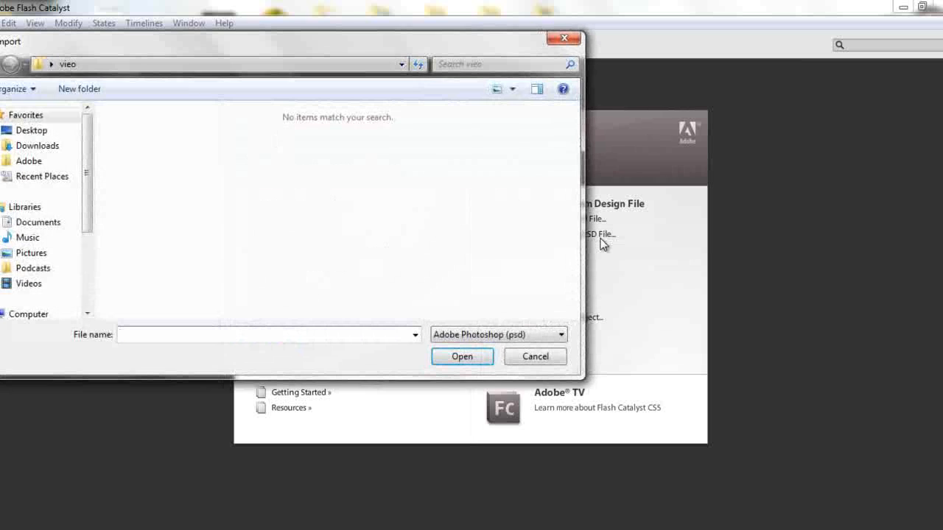
click(28, 131)
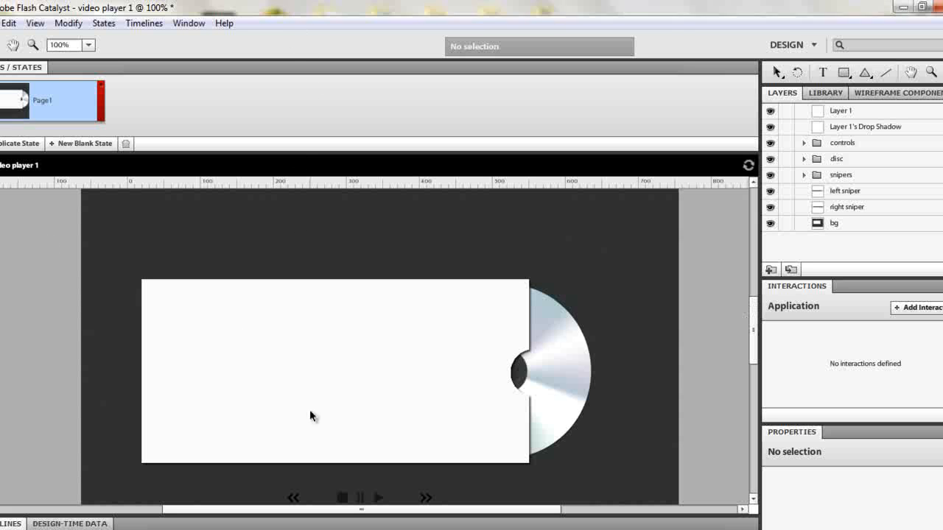
Delete Layer 1, the white rectangle covering the player's screen area
scroll(755, 326, down, 2)
scroll(754, 326, up, 1)
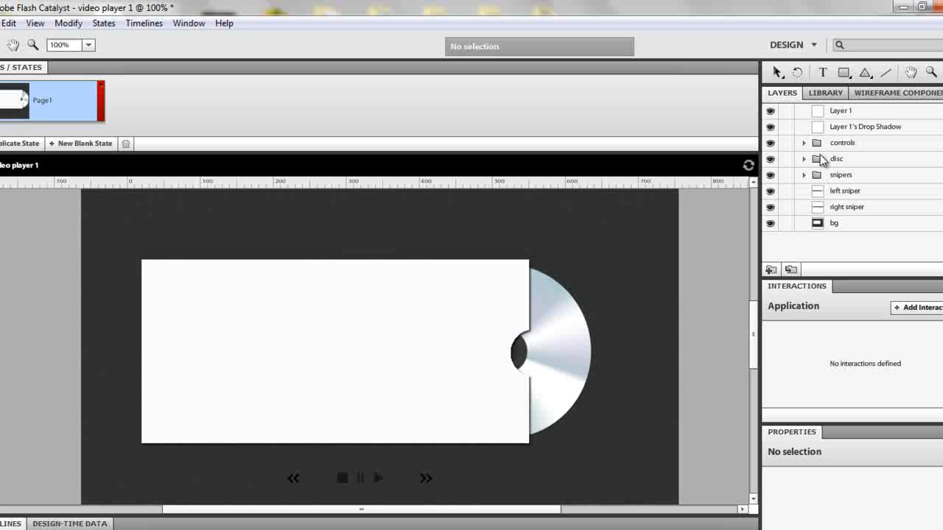
click(850, 115)
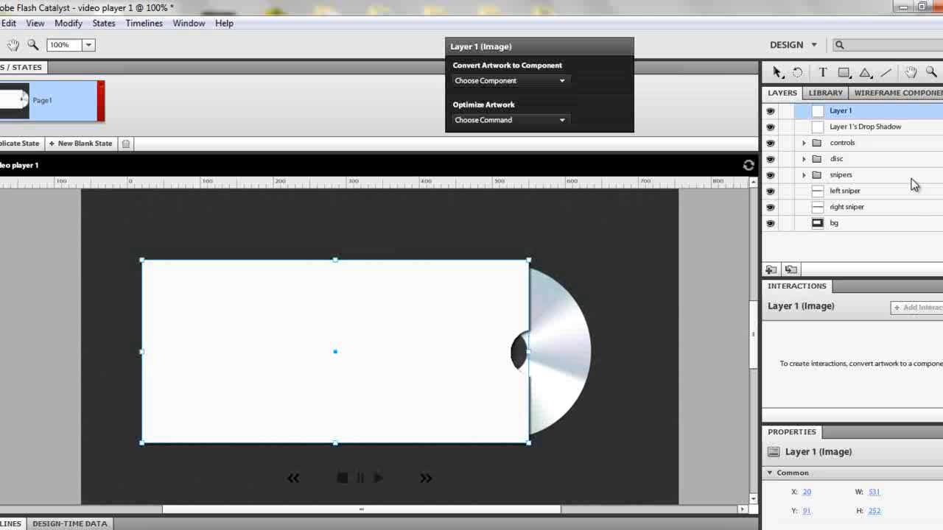
key(Delete)
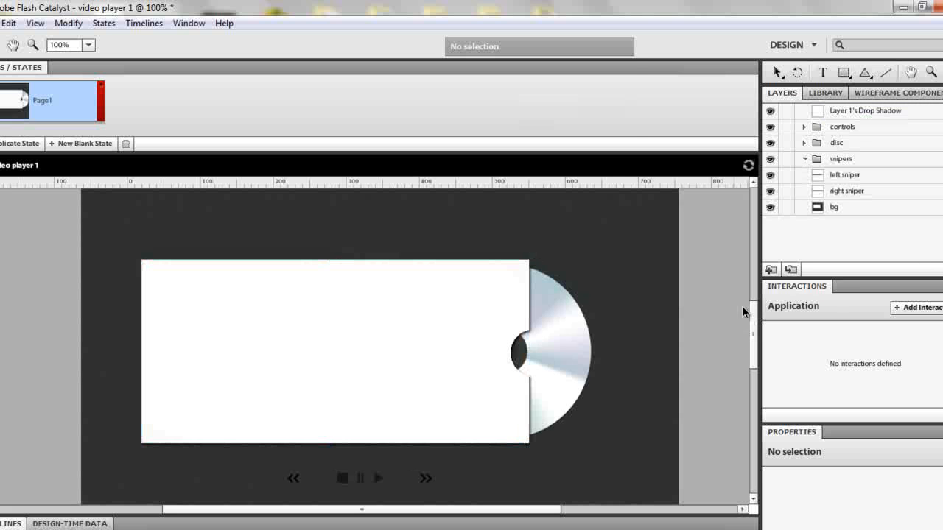
Import the video Comp 1_2.f4v from the Desktop's vieo folder and move its Video Player layer beneath the bg layer
scroll(757, 331, down, 2)
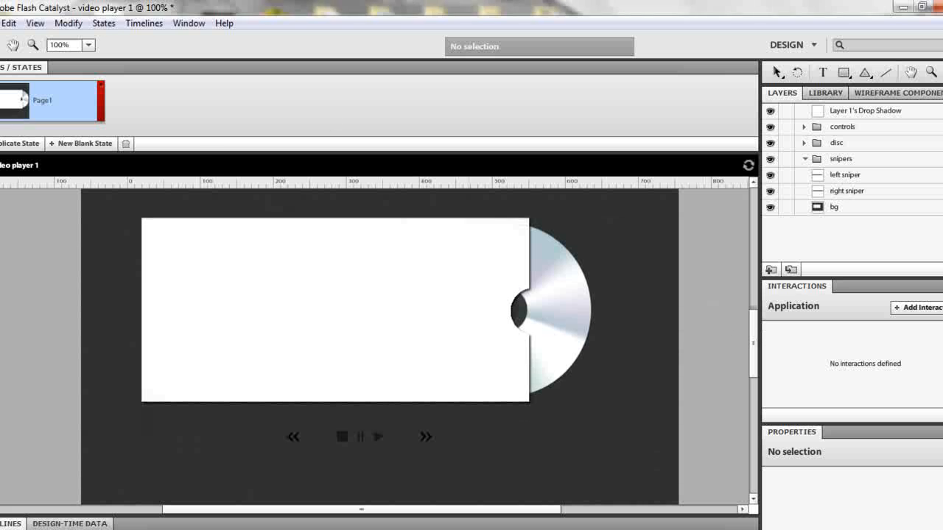
key(alt+f)
mouse_move(45, 204)
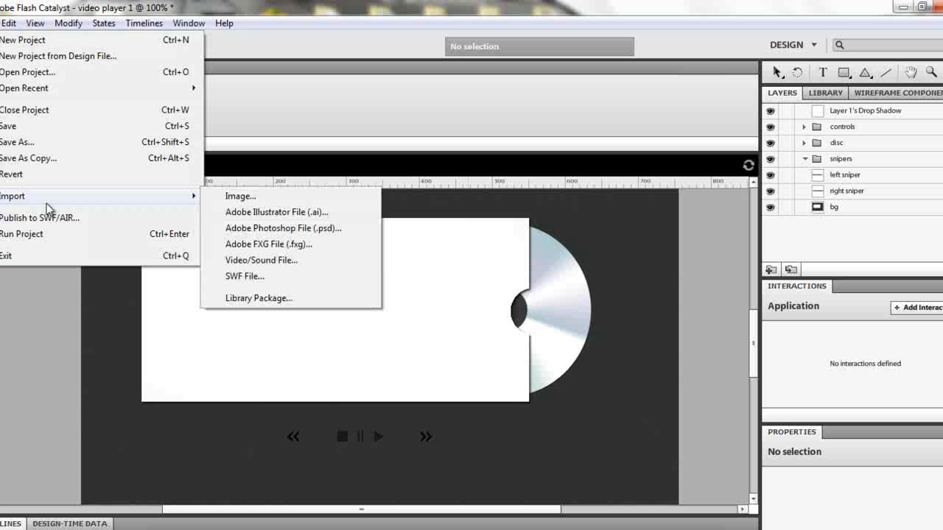
click(265, 263)
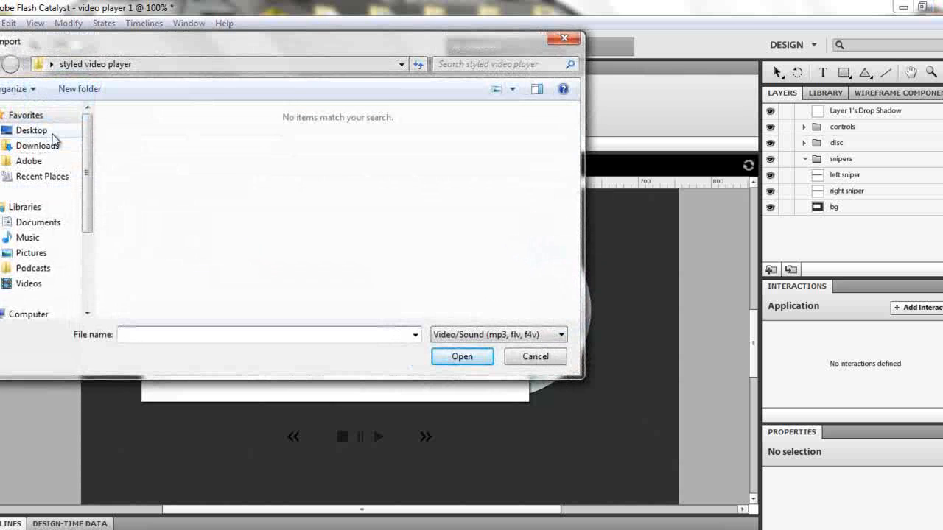
click(52, 130)
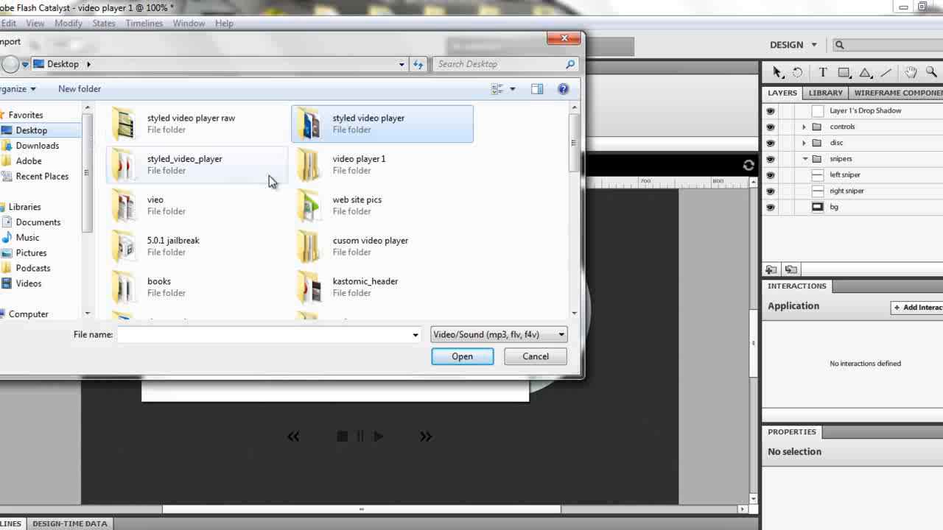
double_click(154, 204)
click(151, 145)
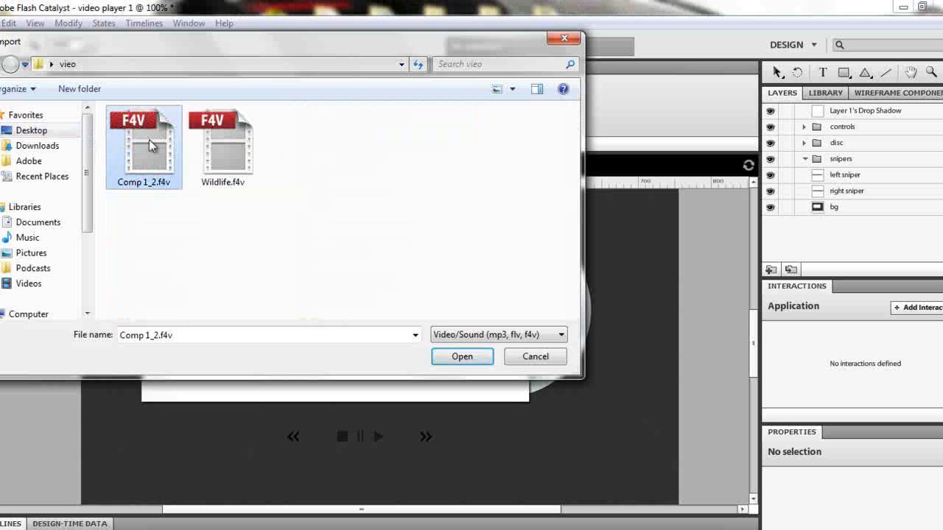
click(468, 359)
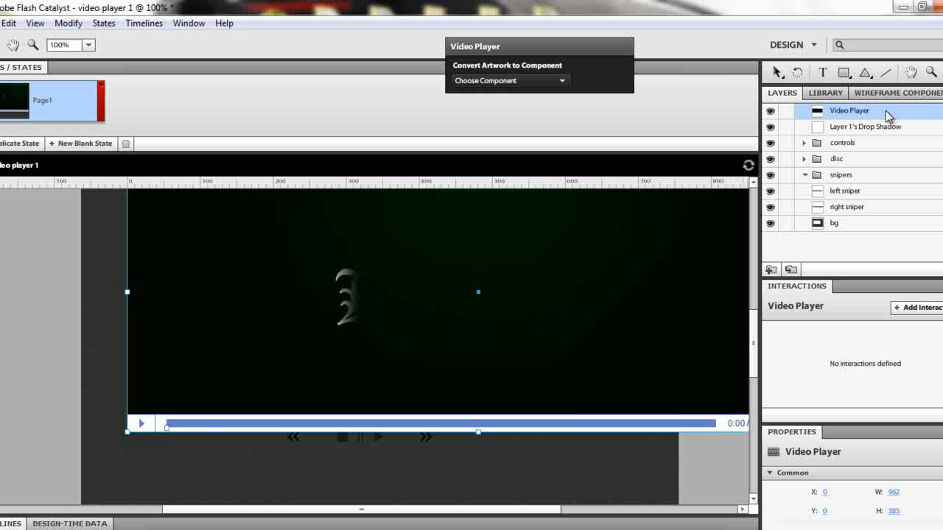
drag(888, 114, 876, 242)
click(720, 298)
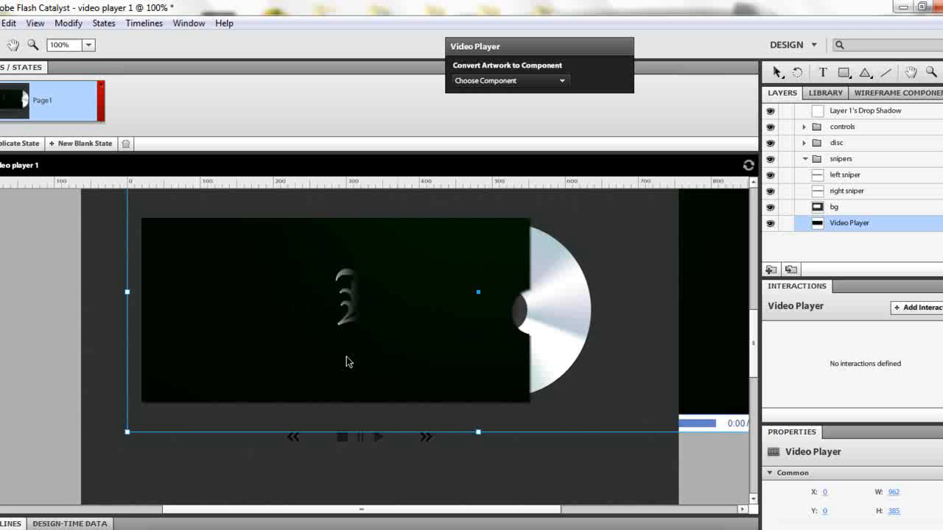
Resize the imported video to about 659 × 264 px with its left edge at about X 20
drag(125, 432, 555, 260)
drag(716, 223, 323, 278)
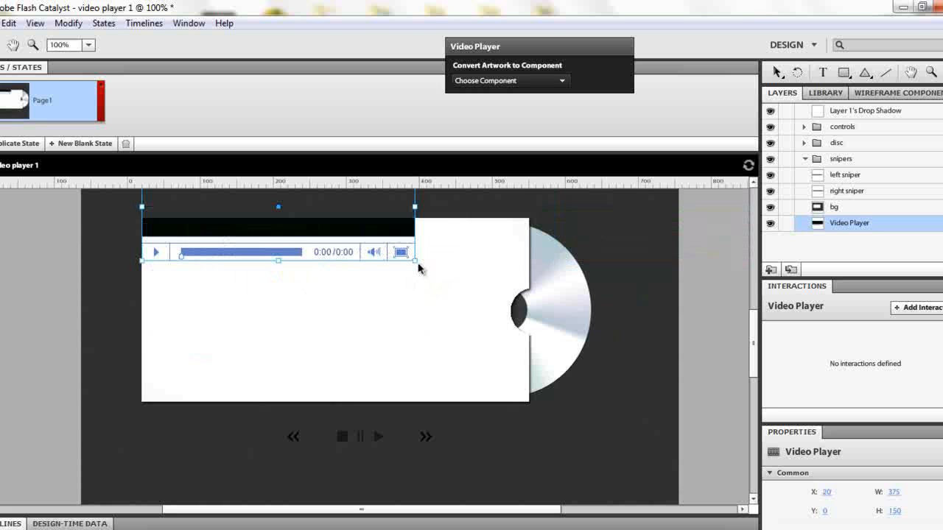
drag(413, 261, 622, 343)
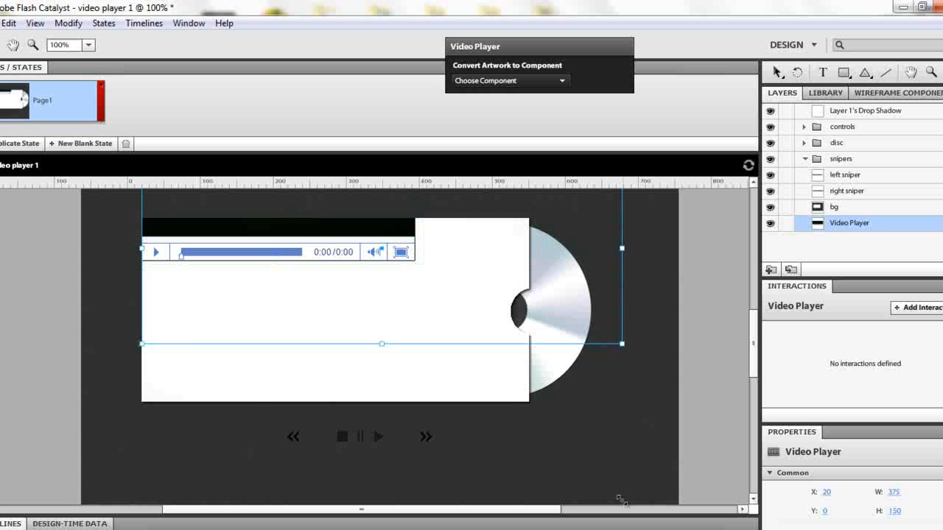
click(614, 305)
click(855, 207)
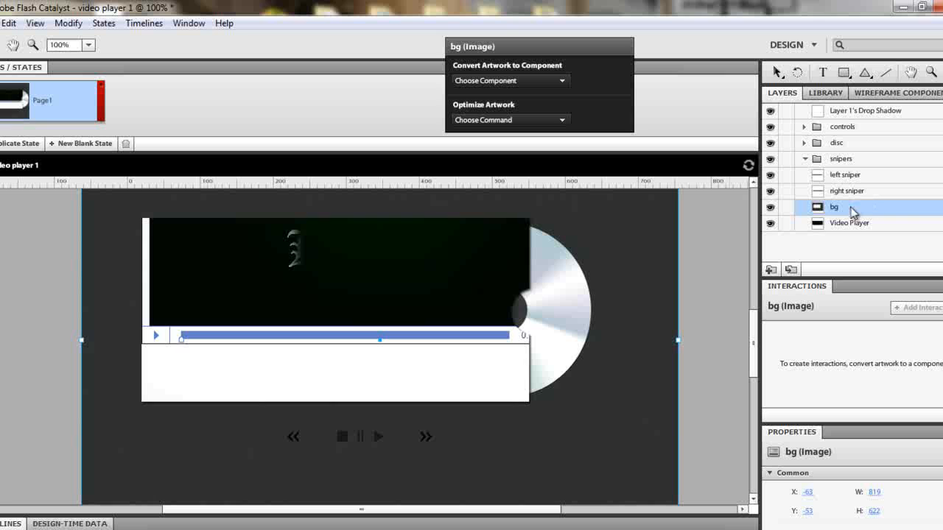
click(850, 223)
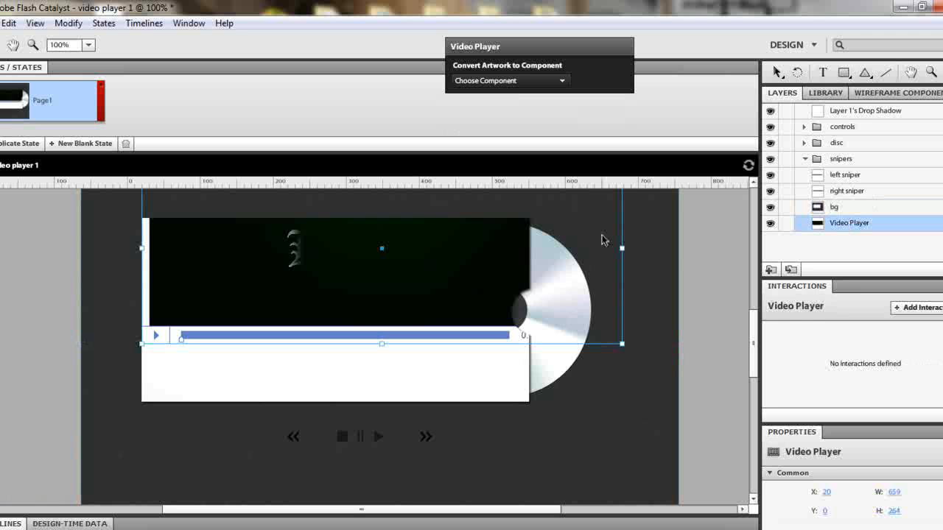
drag(602, 235, 601, 264)
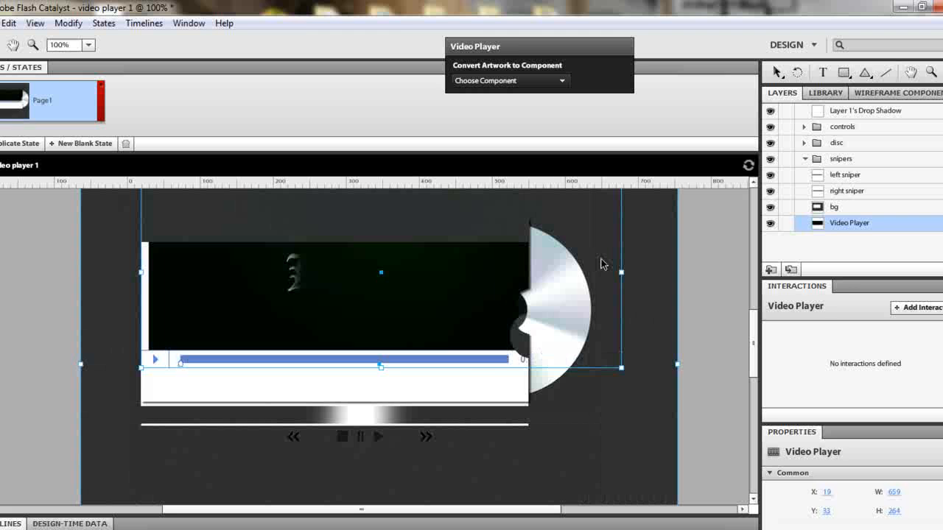
key(ctrl+z)
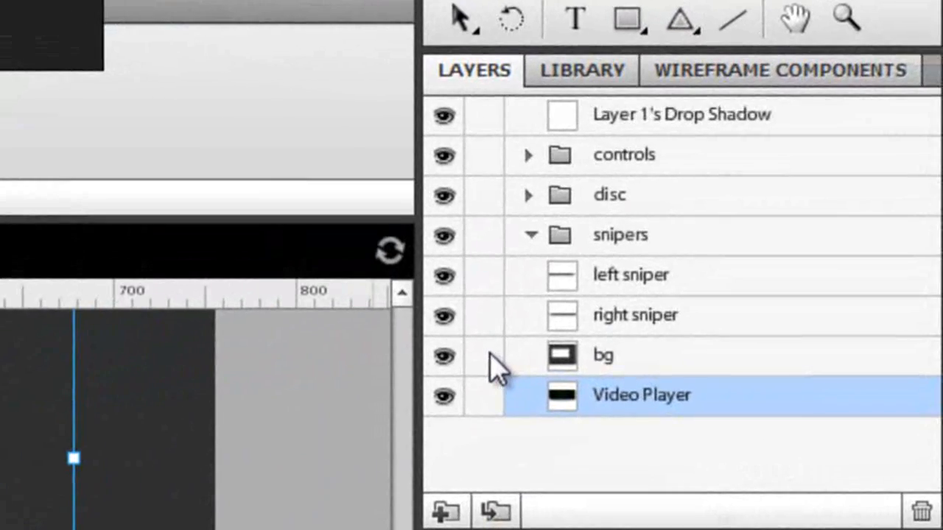
Lock the bg layer and fit the video behind the frame at about 743 × 406 px, X -149, Y 36
click(486, 359)
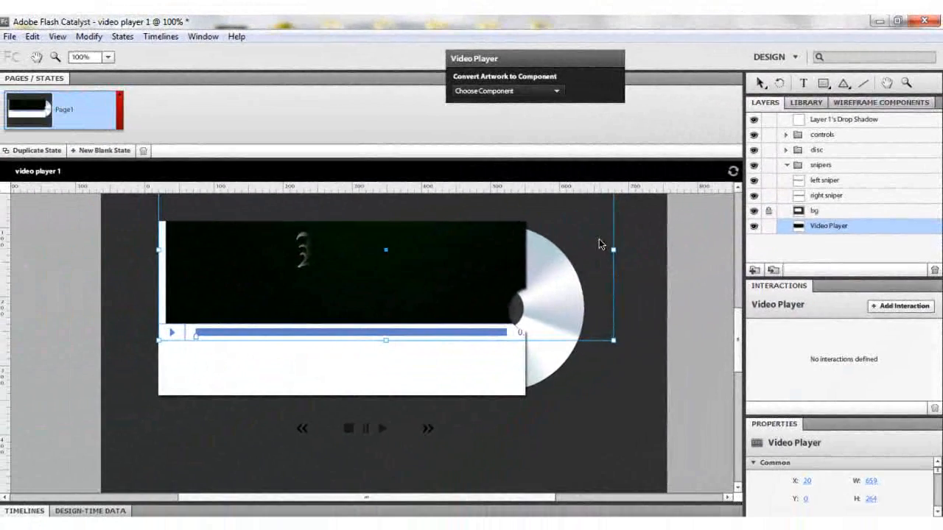
drag(598, 239, 591, 301)
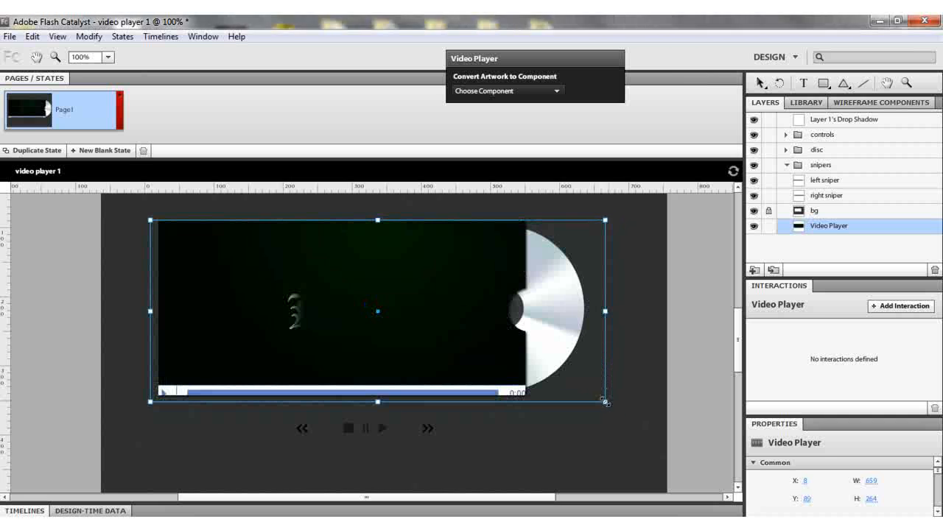
drag(605, 402, 555, 463)
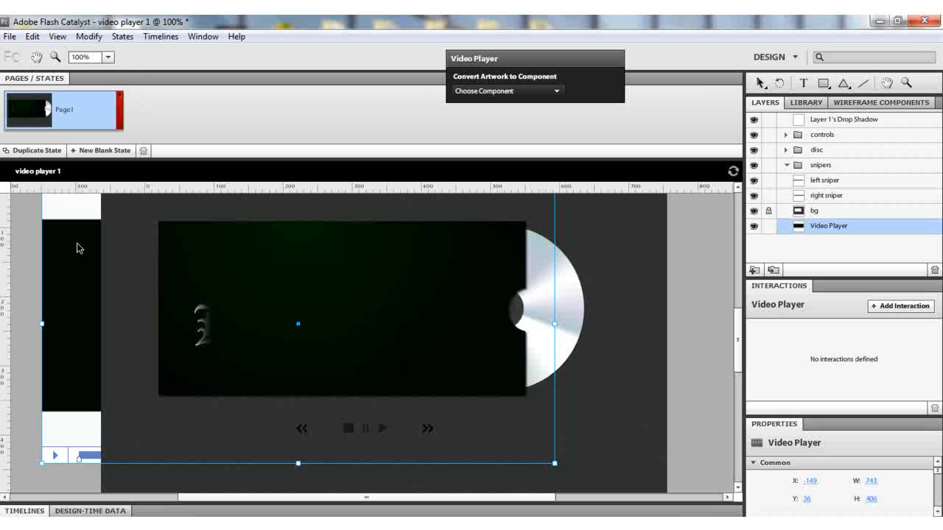
Import the video Wildlife.f4v from the vieo folder, move its layer below the first Video Player layer and select it
click(9, 36)
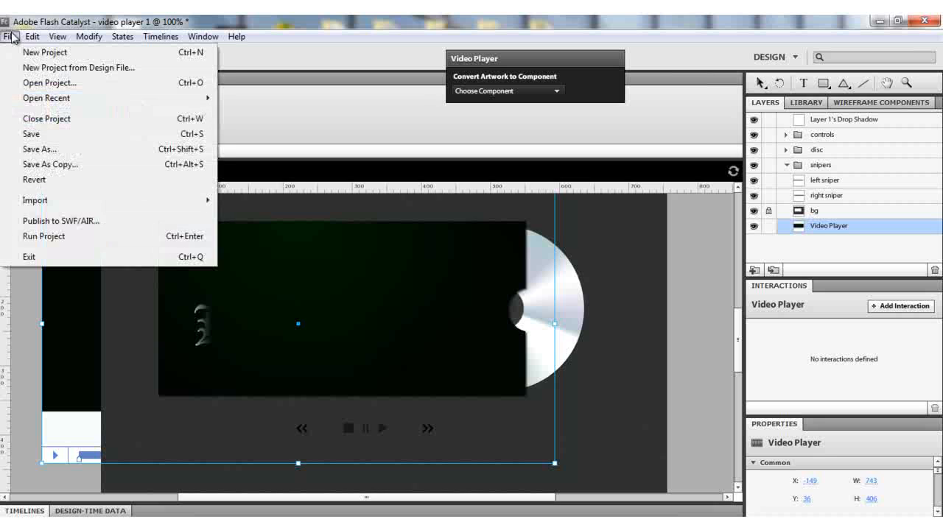
mouse_move(124, 200)
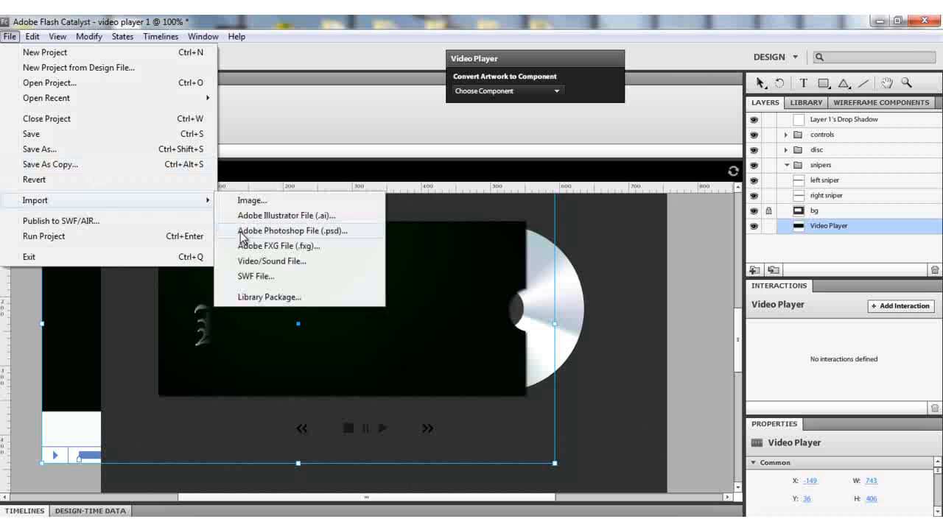
click(274, 259)
click(237, 151)
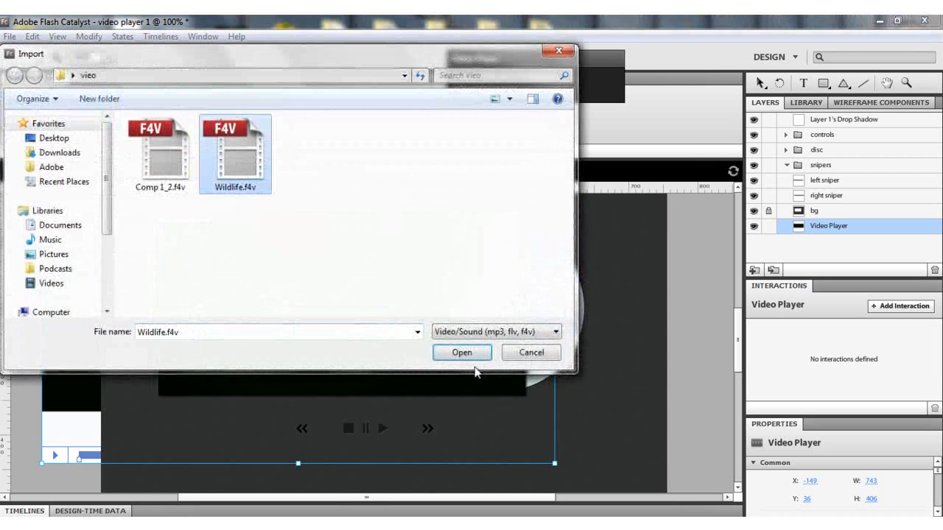
click(462, 352)
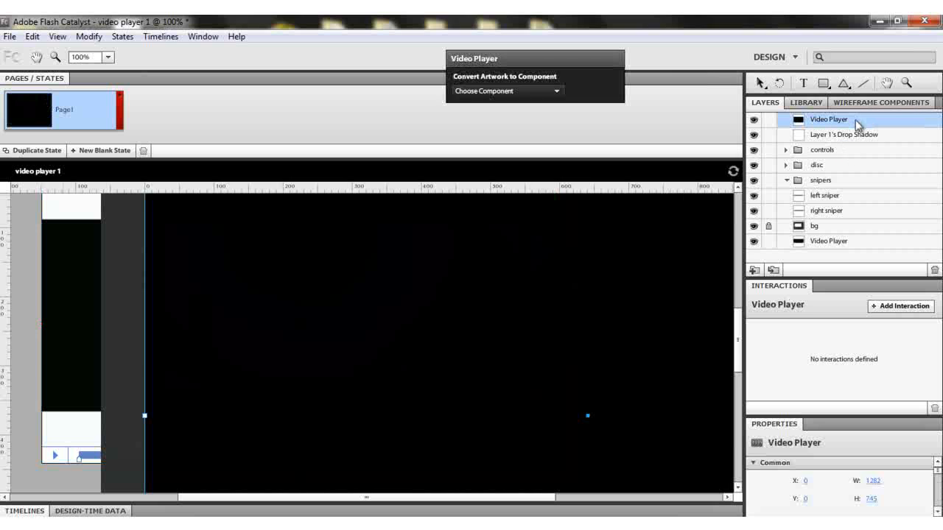
drag(857, 125, 841, 260)
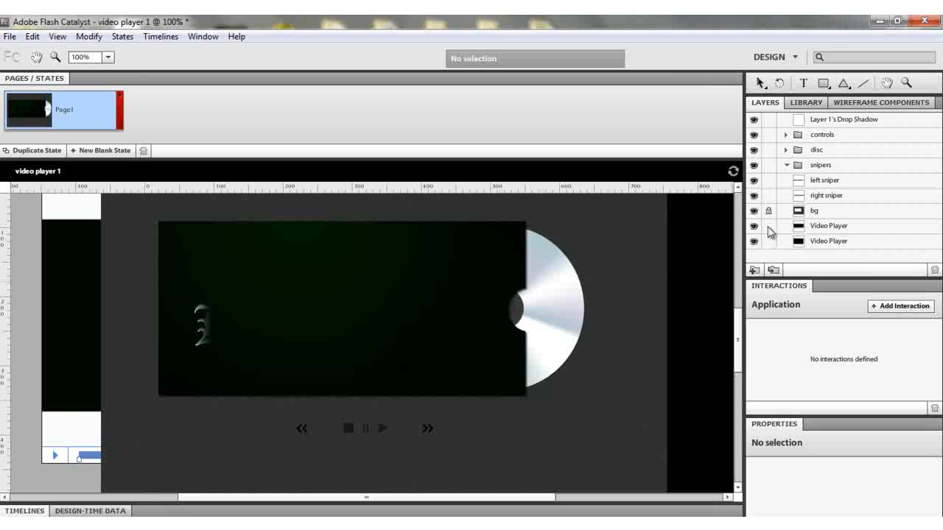
click(821, 244)
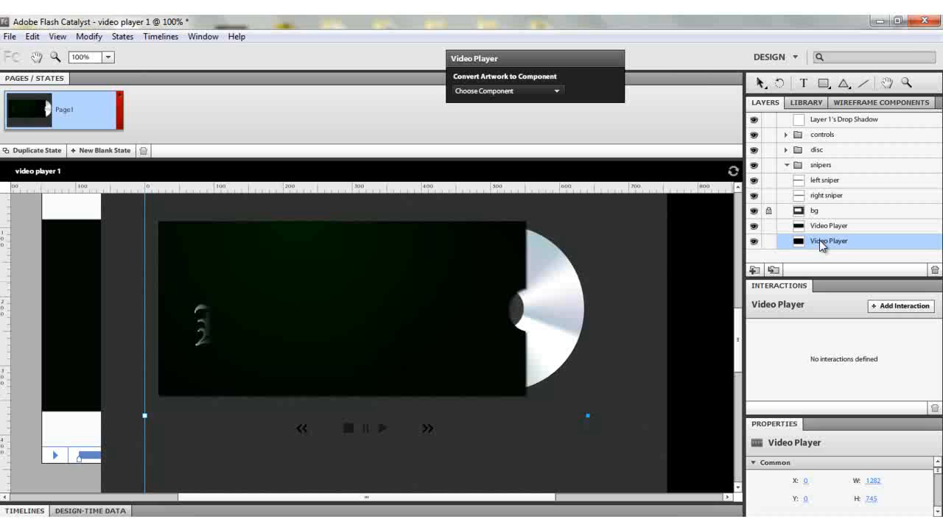
Lock and hide the upper Video Player layer, and resize the lower video to about 624 × 348 px at X -42, Y 35
click(756, 227)
click(754, 226)
click(809, 230)
click(768, 226)
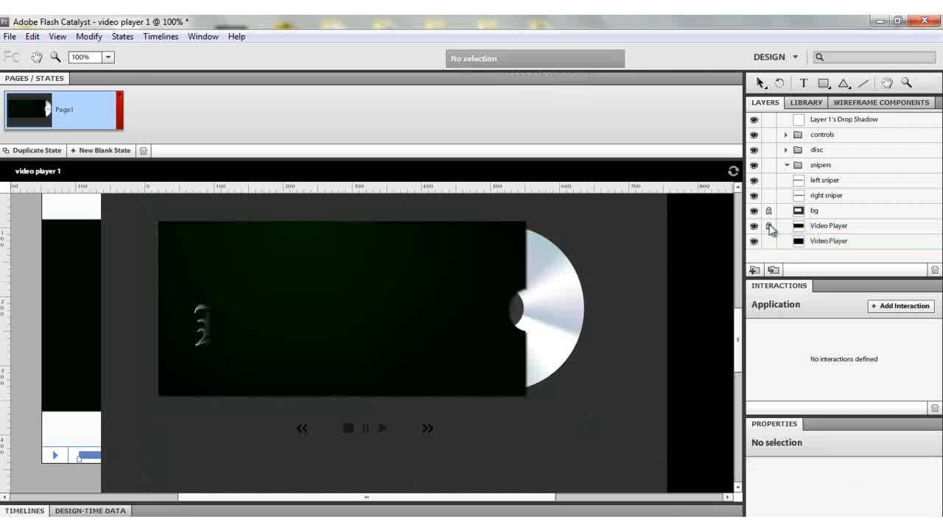
click(821, 241)
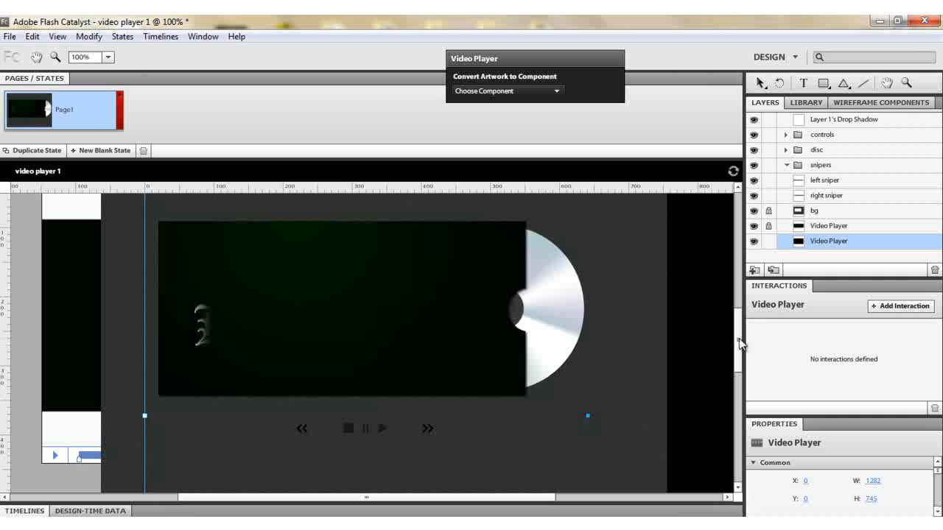
drag(740, 344, 740, 306)
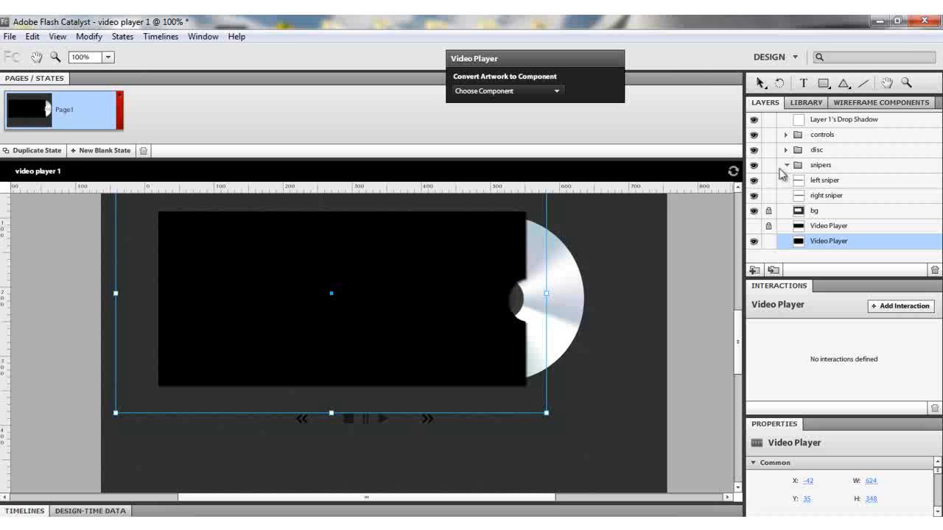
Lock the drop shadow, controls, disc and snipers layers, and fit the lower video to about 746 × 361 px at X -83, Y 68
click(769, 123)
click(768, 165)
click(768, 181)
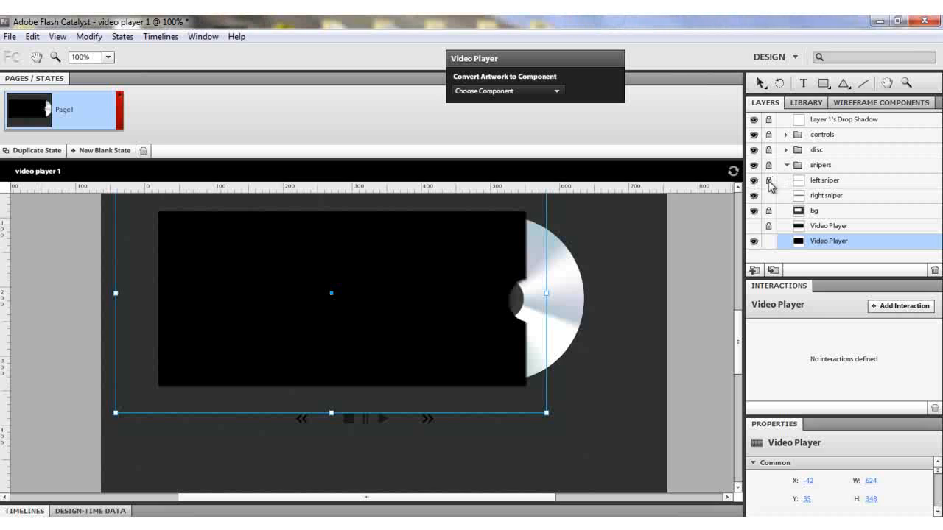
click(768, 196)
click(769, 194)
drag(133, 233, 159, 267)
mouse_move(573, 449)
mouse_down()
mouse_move(568, 494)
mouse_move(570, 435)
mouse_up()
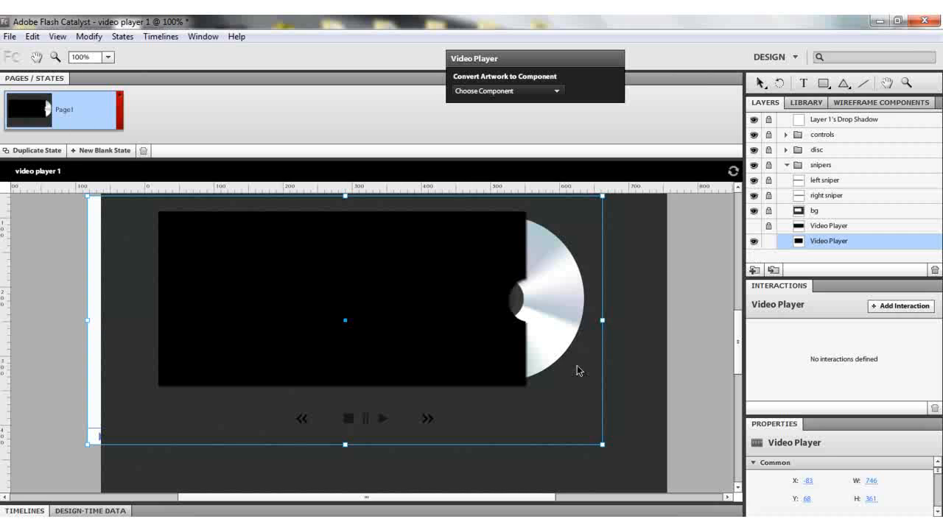
Show the upper Video Player layer, unlock all layers and select the upper Video Player
click(766, 225)
click(755, 225)
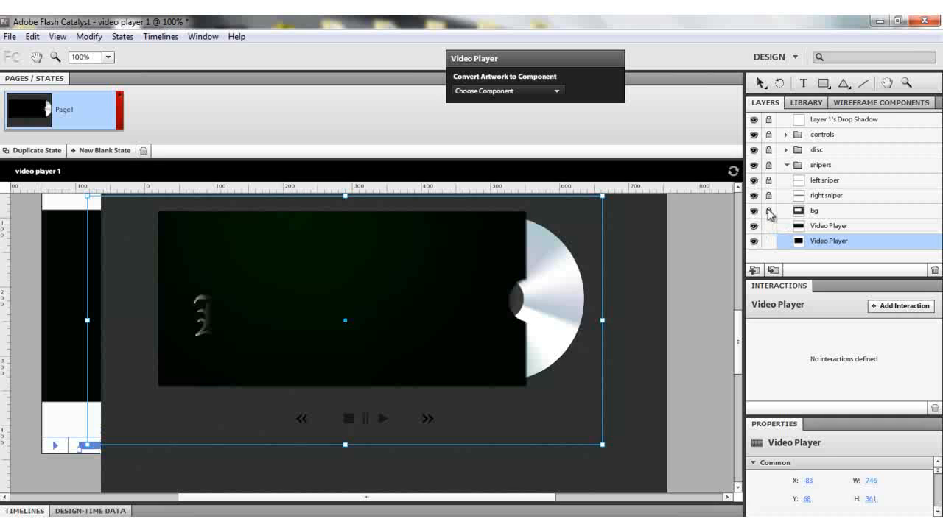
click(768, 211)
click(768, 195)
click(768, 180)
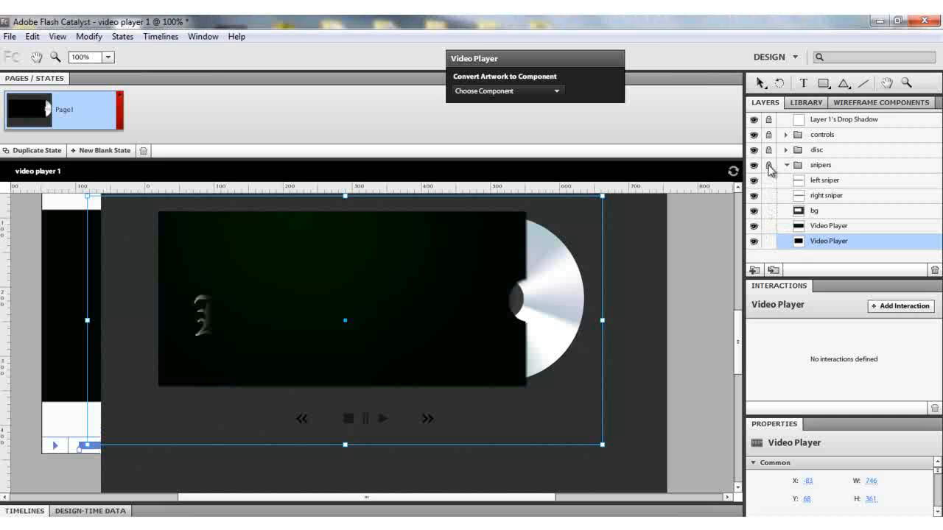
click(768, 165)
click(768, 150)
click(768, 134)
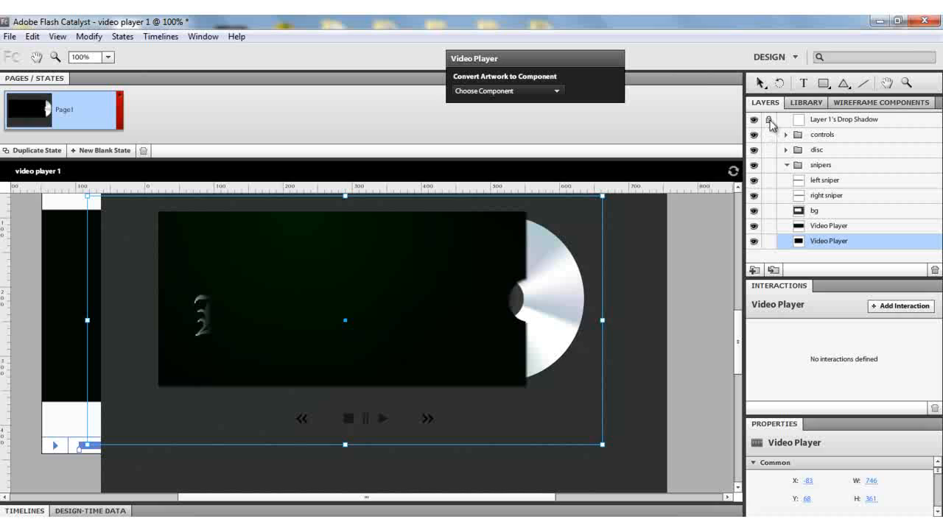
click(754, 226)
click(754, 227)
click(821, 228)
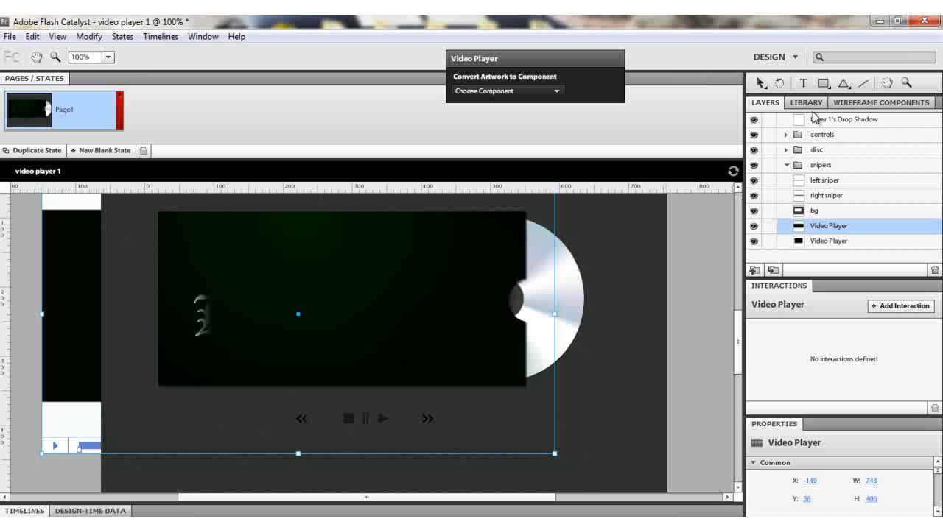
Add the text "KASTOMIC INTRO VIDEO..." in white Arial, size 17, between the video frame and the playback controls
click(805, 86)
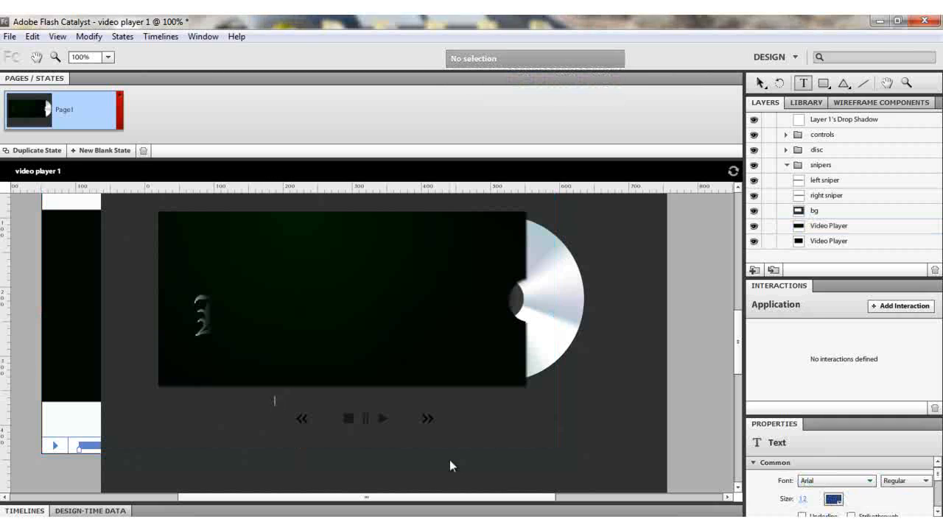
text(Vide)
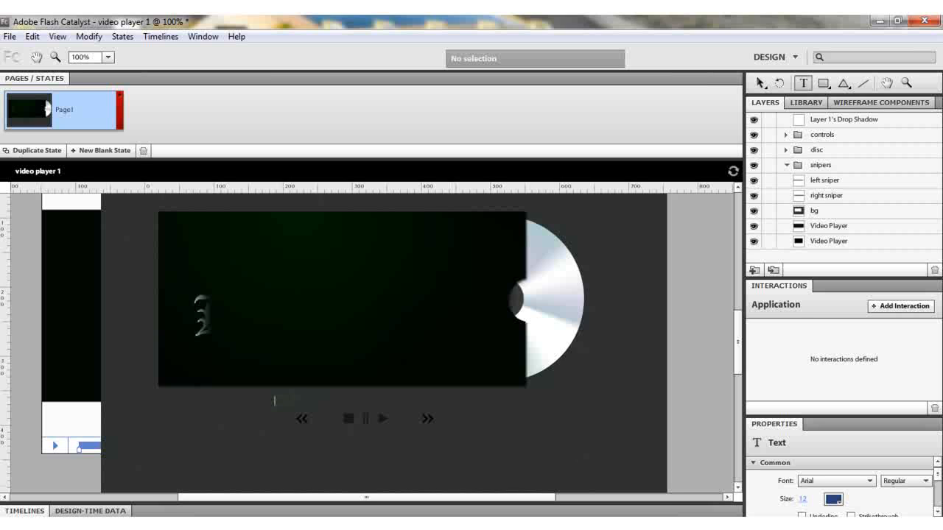
drag(828, 418, 840, 343)
click(804, 419)
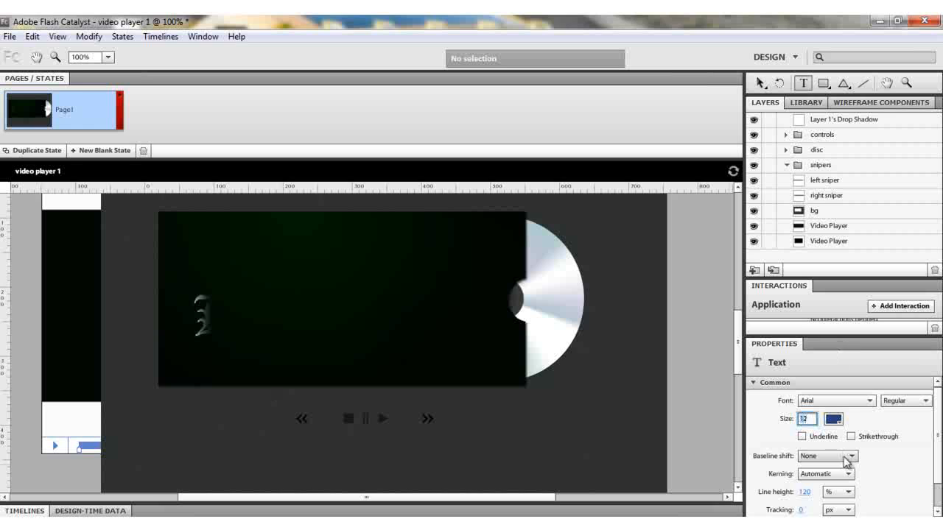
text(17)
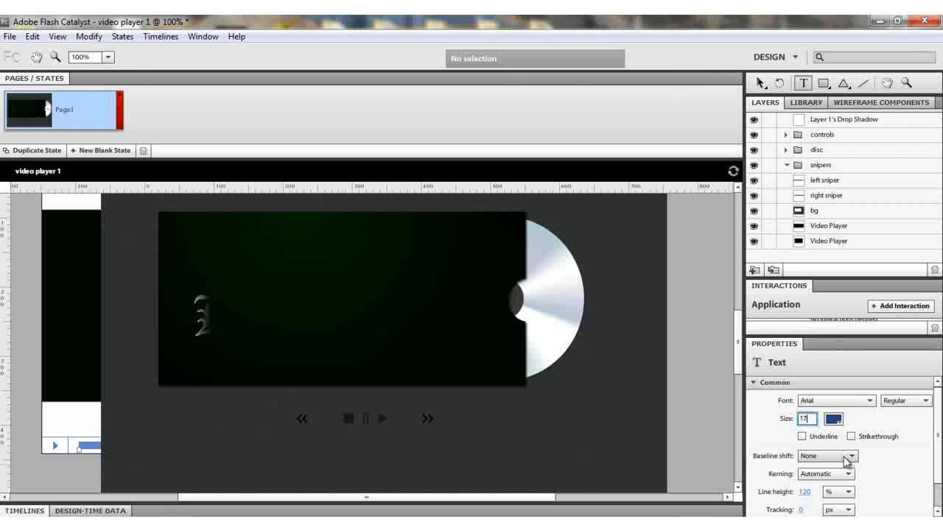
click(834, 420)
click(799, 451)
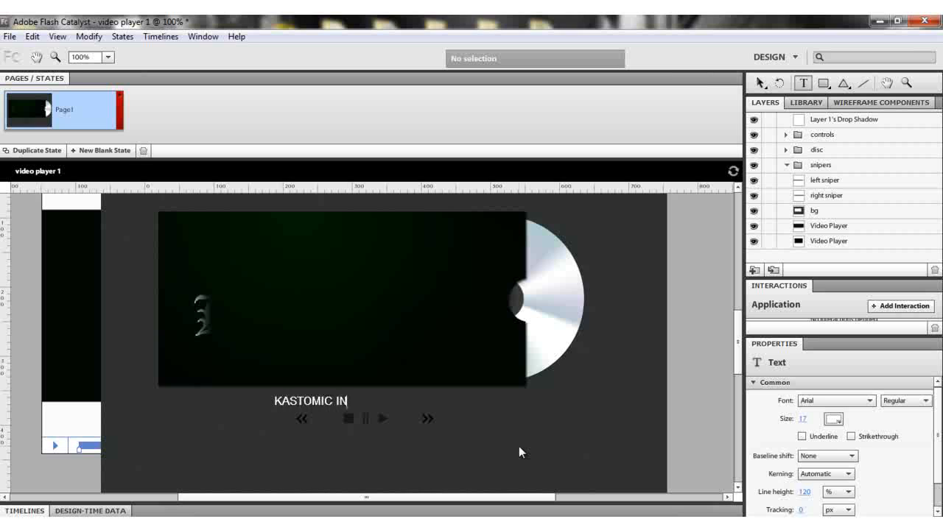
text(O VIDE)
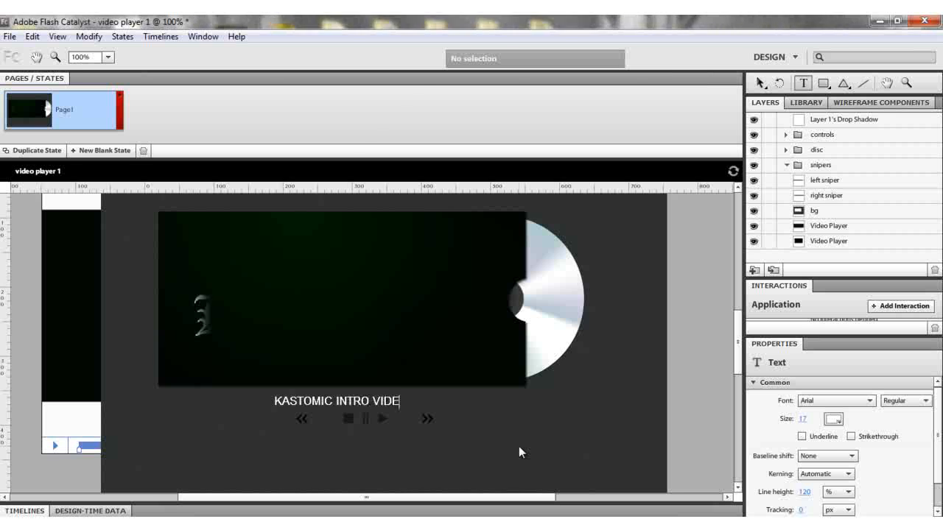
text(O...)
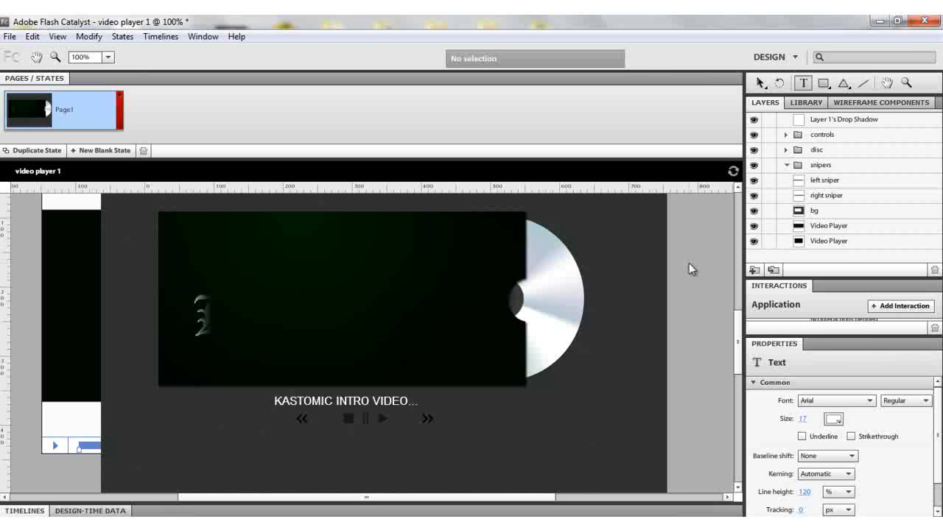
key(Escape)
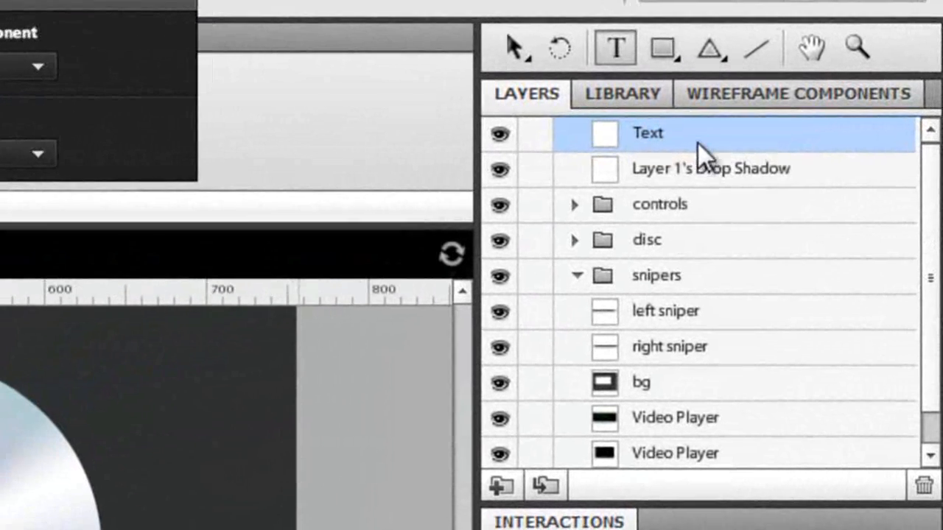
Rename the new text layer KASTOMIC and move it between the right sniper and bg layers
double_click(779, 124)
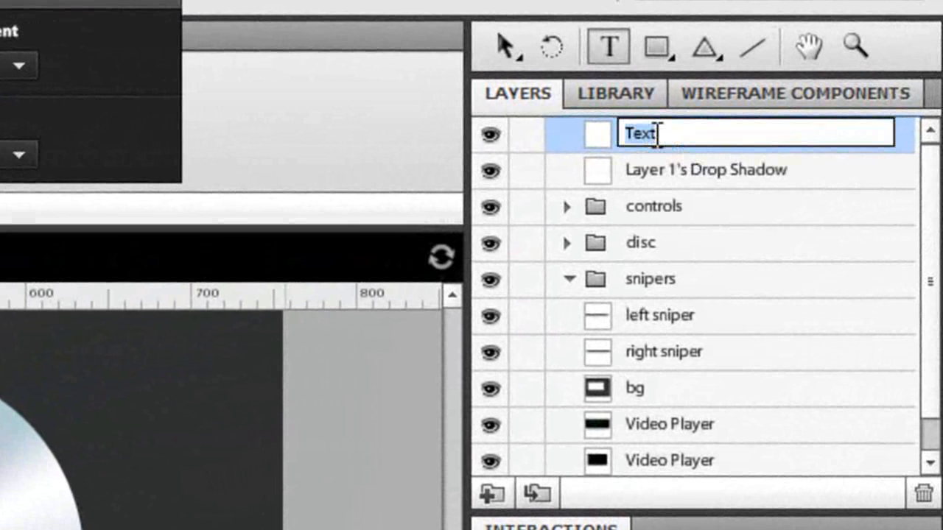
text(KASTOM)
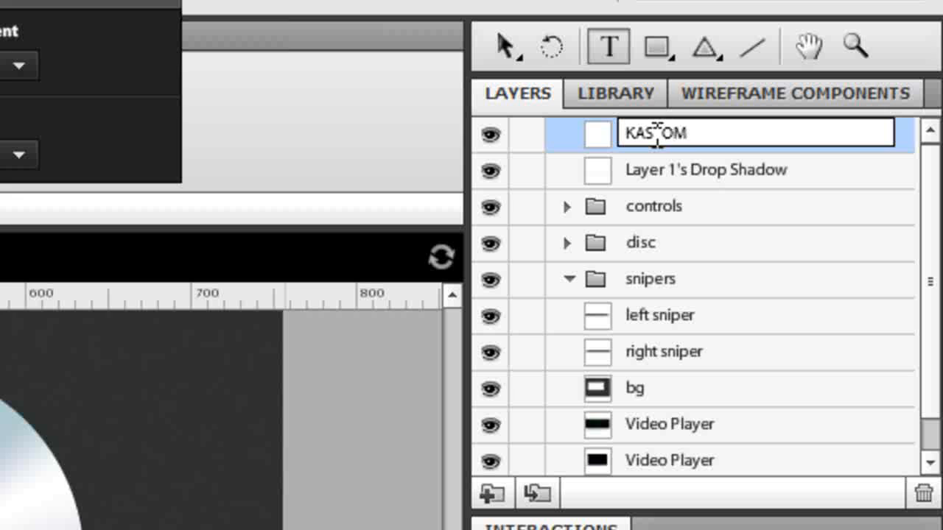
text(IC)
key(Return)
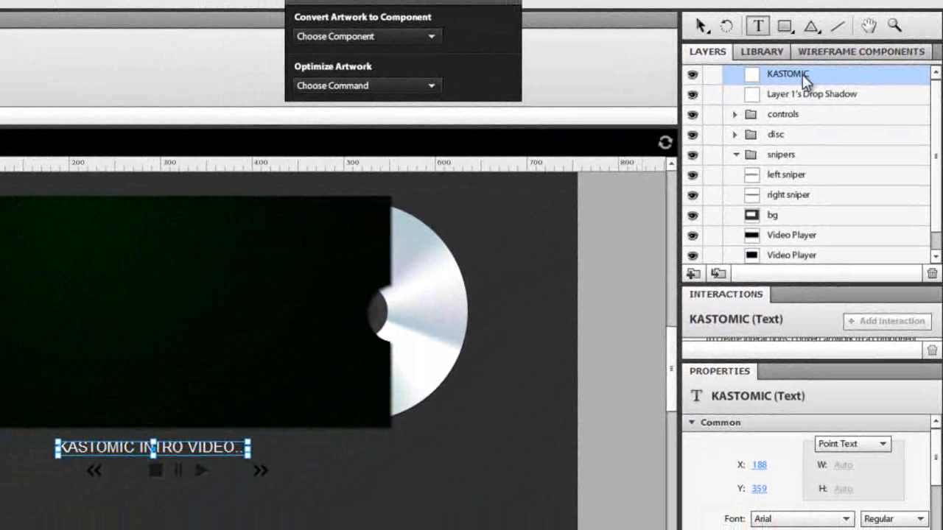
drag(802, 75, 799, 211)
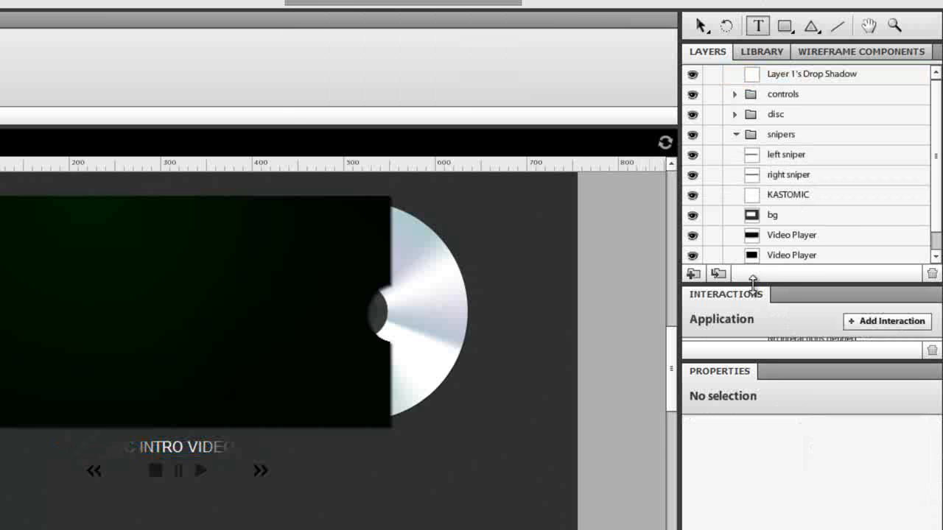
Shift the right sniper image horizontally to X 359 so it covers the end of the title text
click(799, 177)
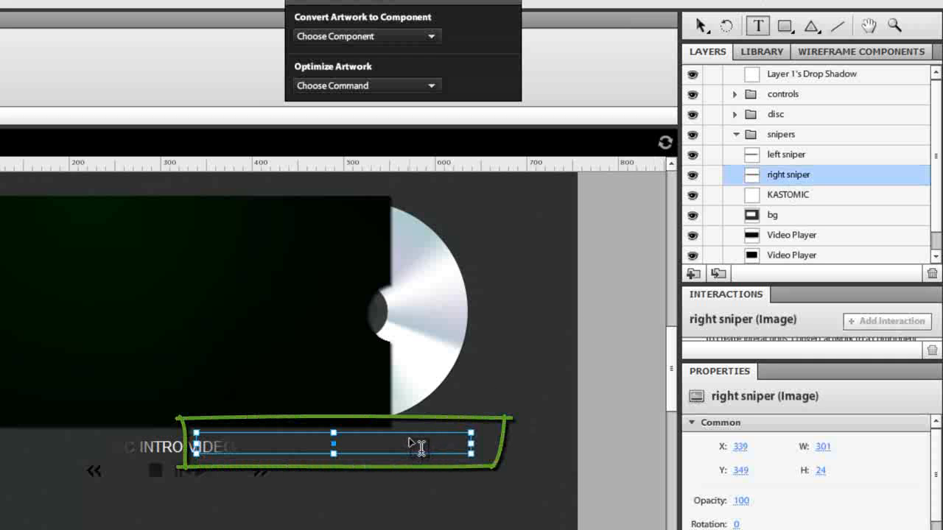
key(shift+Right)
key(shift+Right)
key(shift+Right)
key(shift+Right)
key(shift+Right)
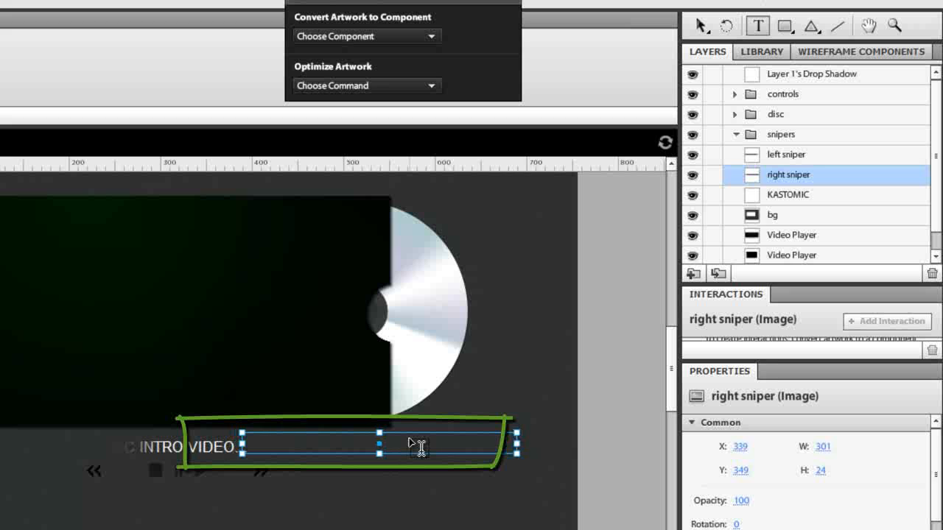
key(shift+Left)
key(shift+Left)
key(shift+Left)
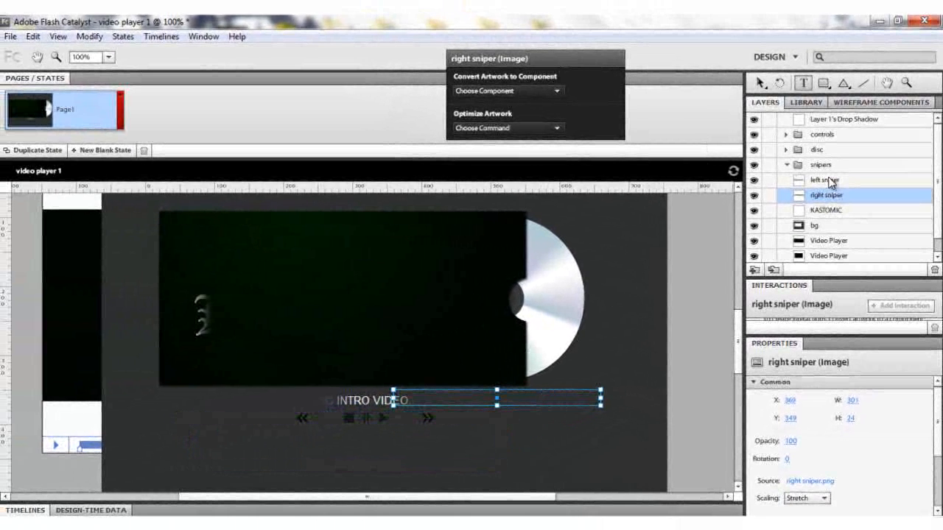
Shift the left sniper image horizontally to X -80 so it covers the start of the title text
click(827, 180)
key(shift+Left)
key(shift+Left)
key(shift+Left)
key(shift+Left)
key(shift+Left)
key(shift+Left)
key(shift+Left)
key(shift+Left)
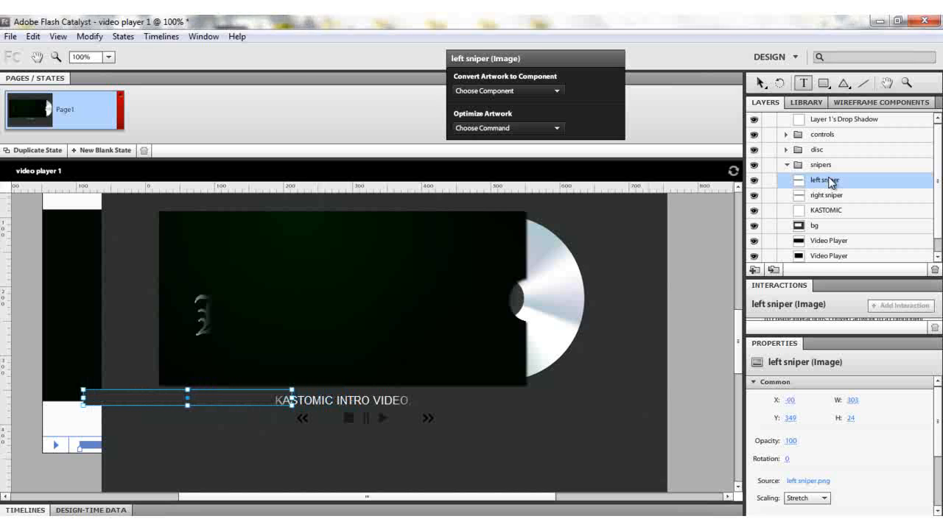
key(shift+Right)
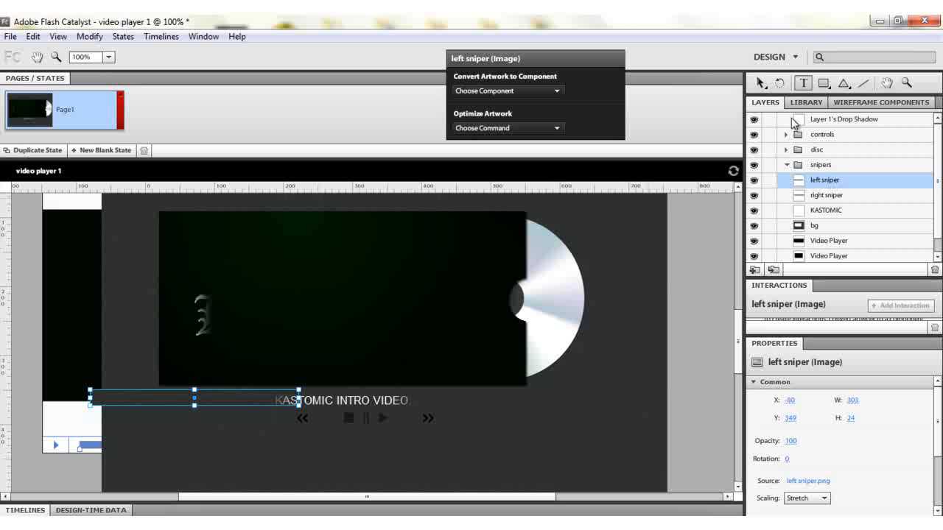
Move the KASTOMIC title text horizontally to X 228 to centre it above the playback controls
click(823, 211)
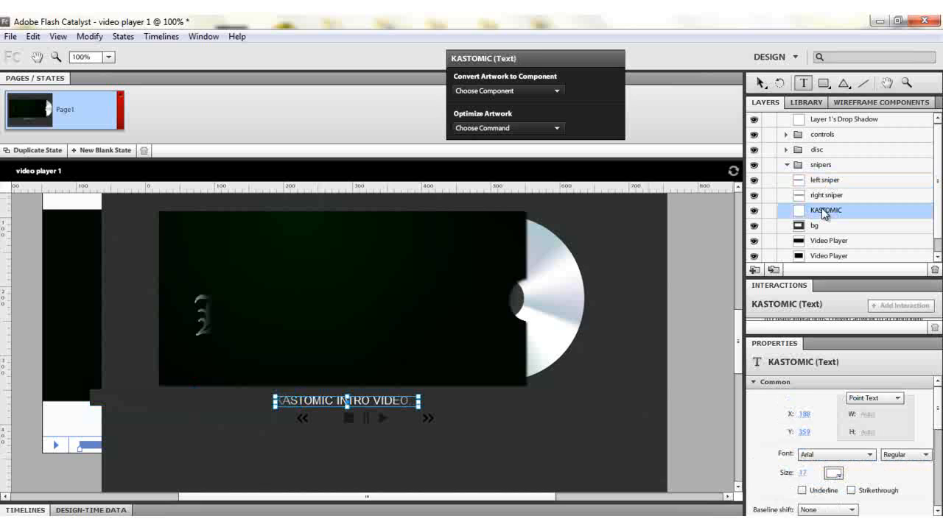
key(shift+Right)
key(shift+Right)
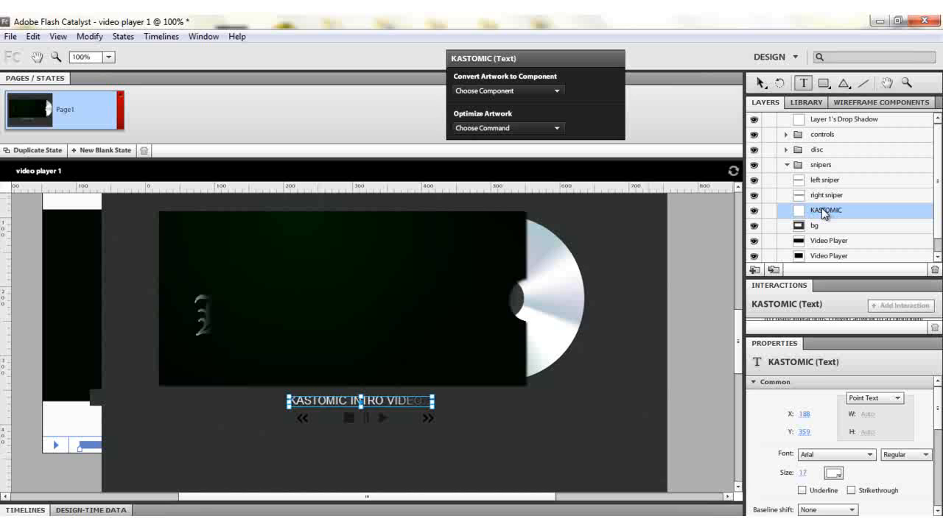
key(shift+Right)
key(shift+Right)
key(shift+Right)
key(shift+Right)
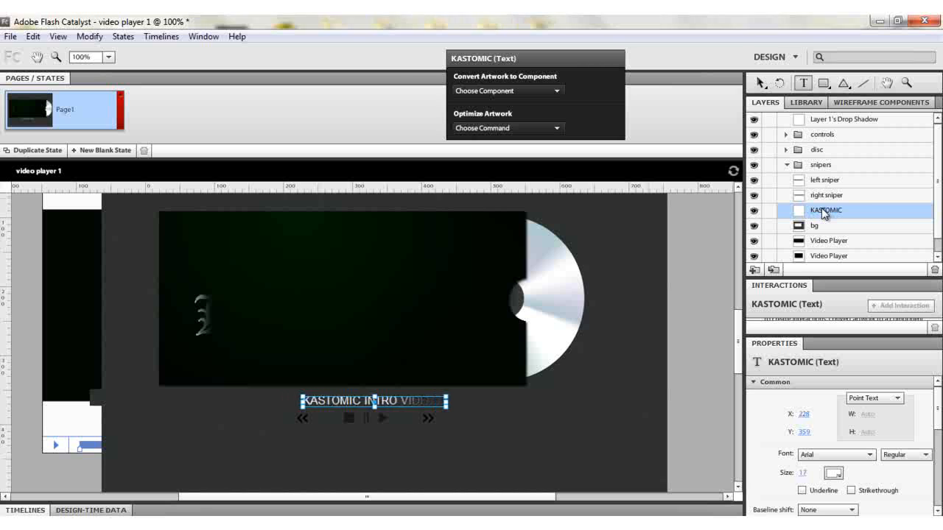
Move the right sniper image to X 399 to line up with the end of the repositioned title
click(847, 199)
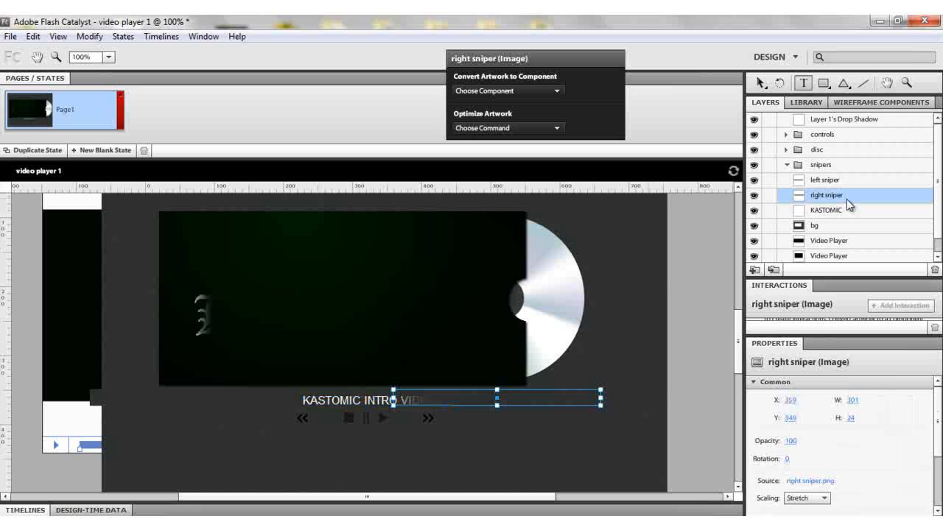
key(shift+Right)
key(shift+Right)
key(shift+Right)
key(shift+Right)
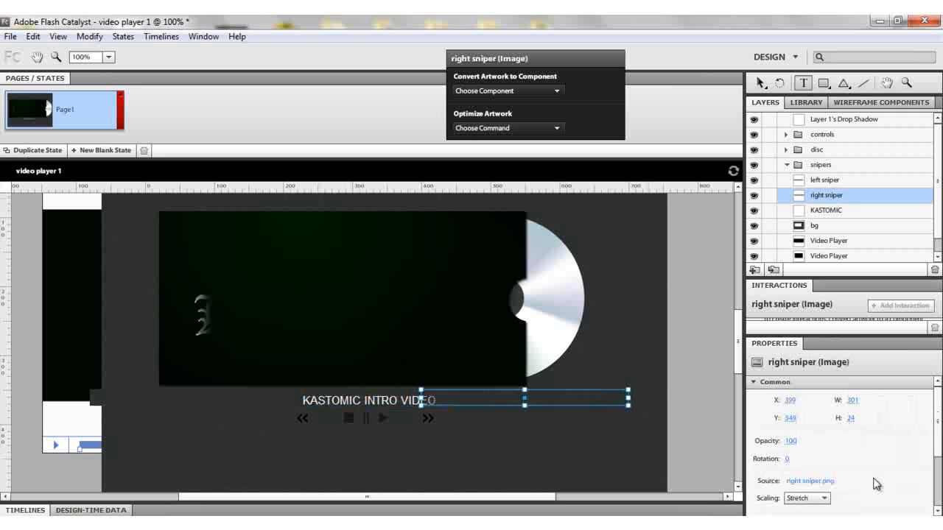
Move the left sniper image to X -50 to line up with the start of the repositioned title
click(851, 184)
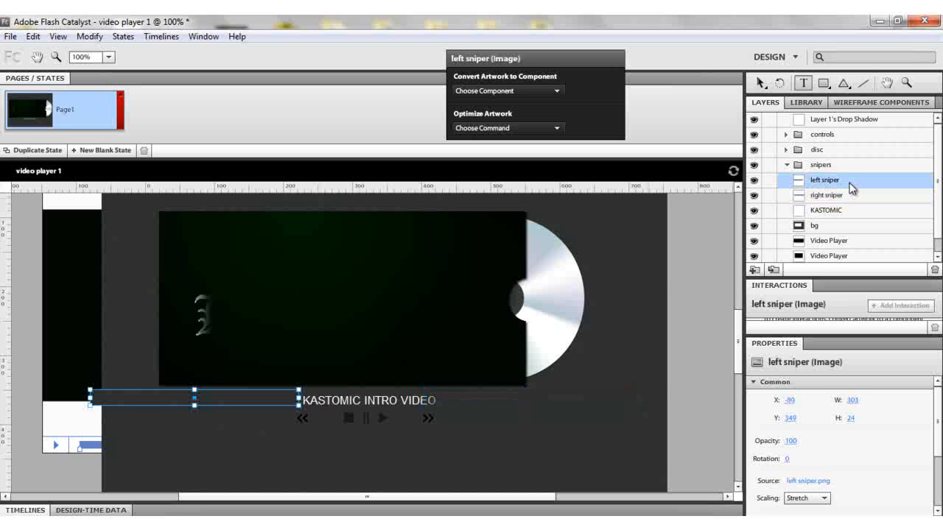
key(shift+Right)
key(shift+Right)
key(shift+Right)
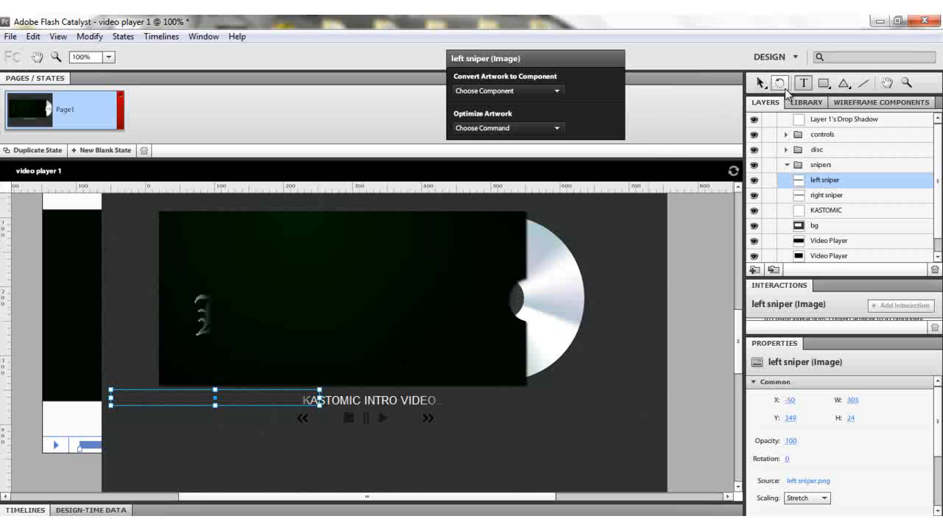
Add a white, size 17 text reading "MEDIA PLAYER SAMPLE ..." below the disc, beside the KASTOMIC title
click(804, 83)
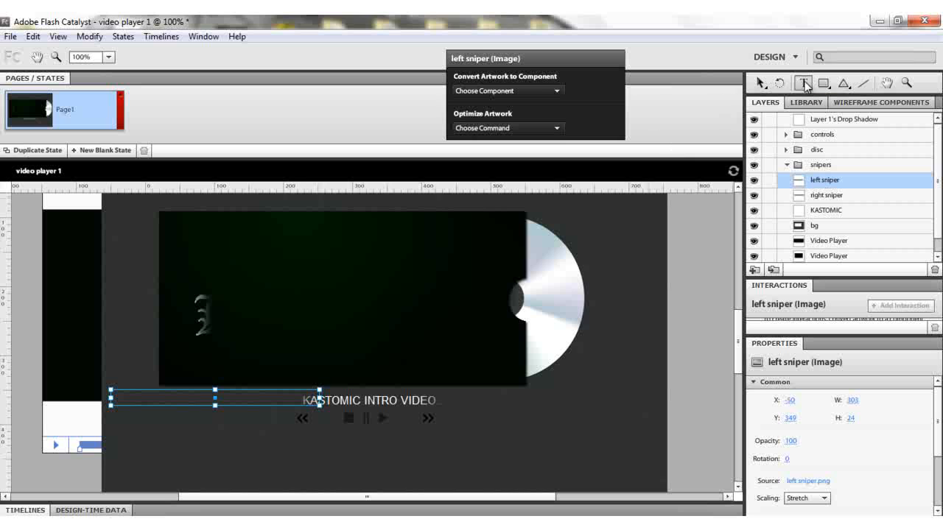
click(535, 400)
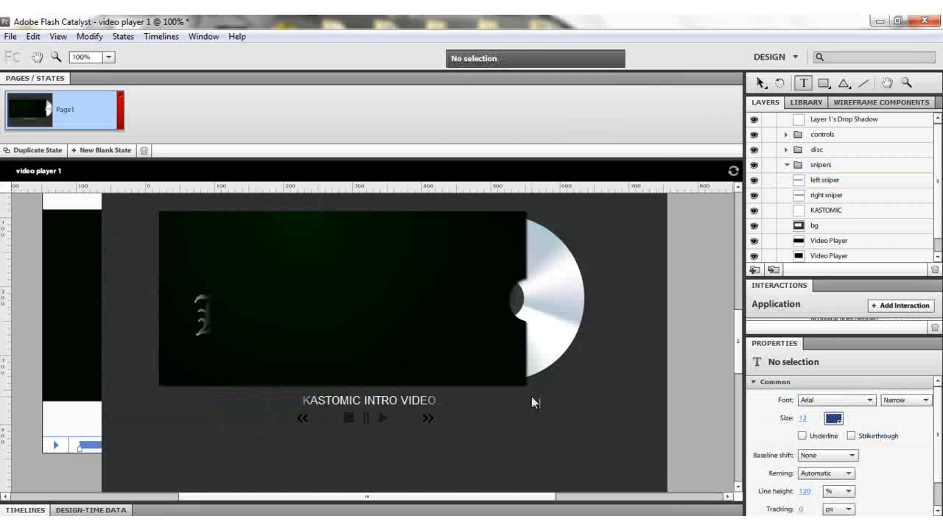
click(803, 418)
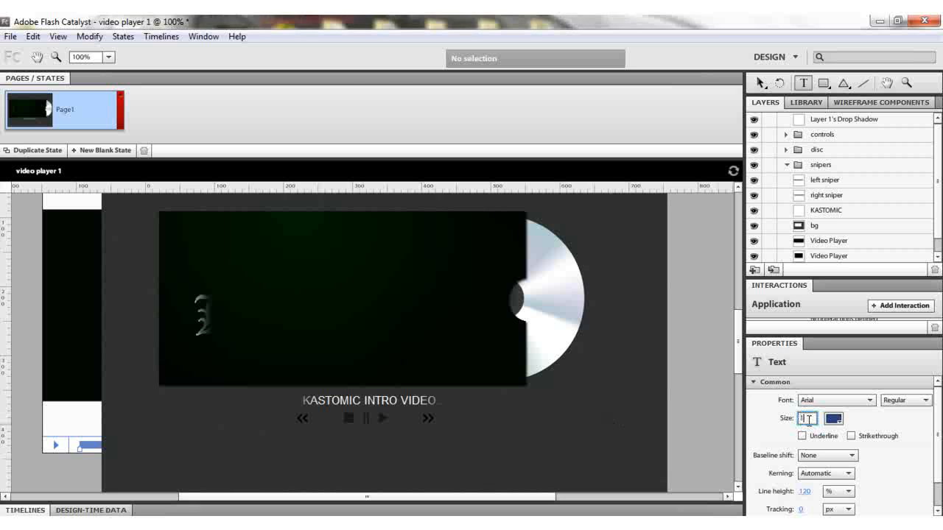
text(17)
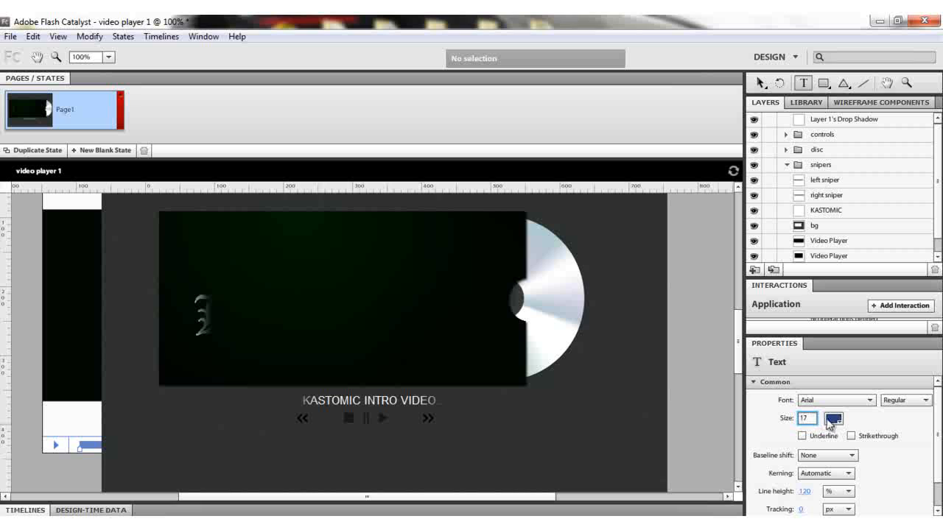
click(832, 418)
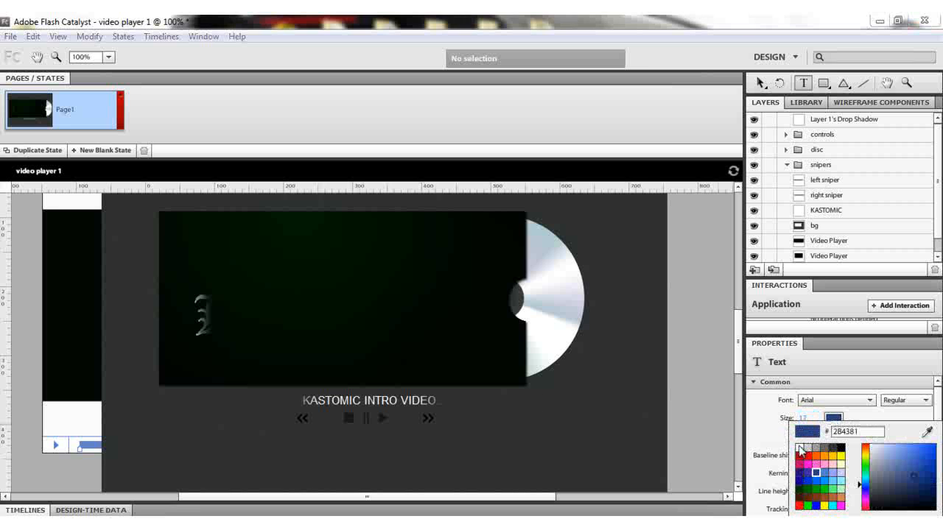
click(801, 446)
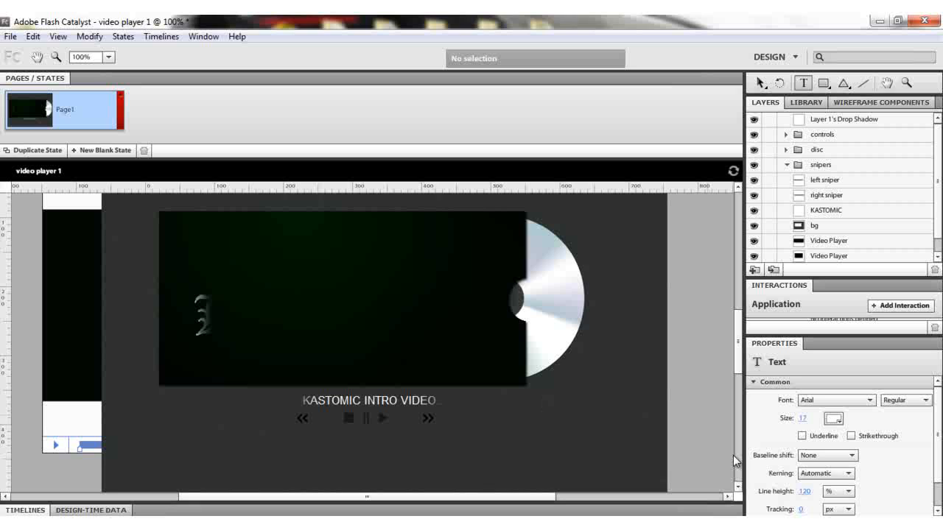
text(EDIA)
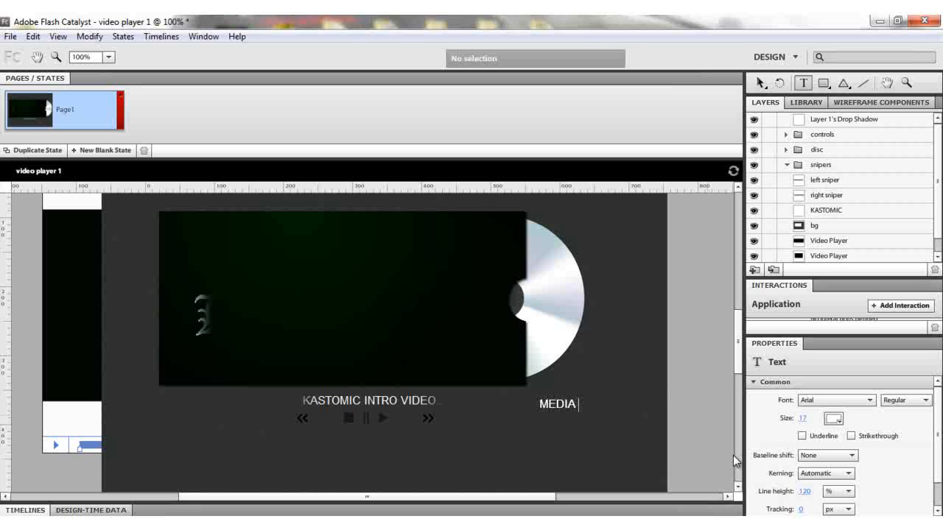
text( PL)
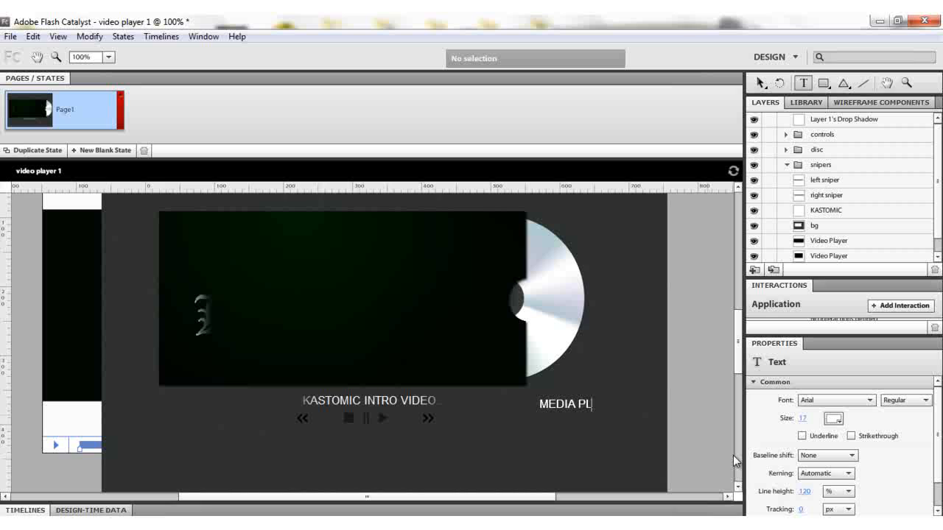
text(AYER SAMPLE)
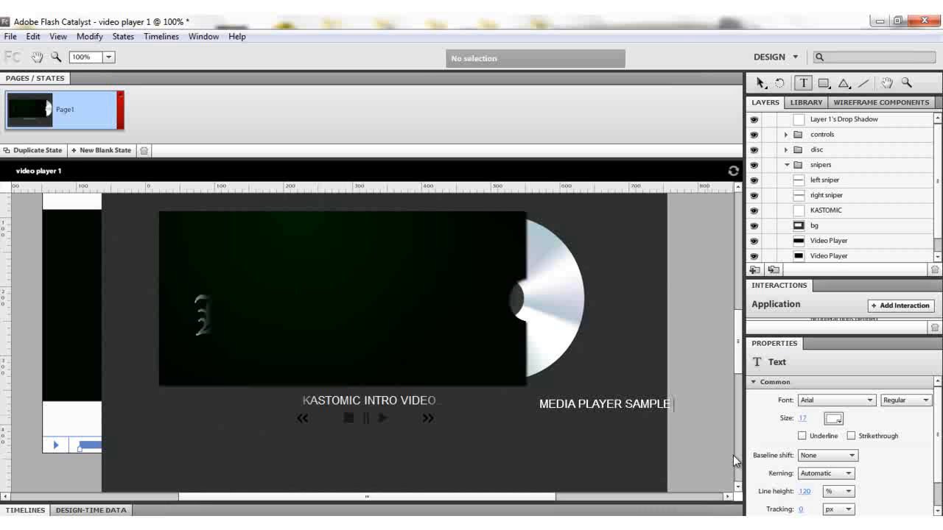
text( : )
text(...)
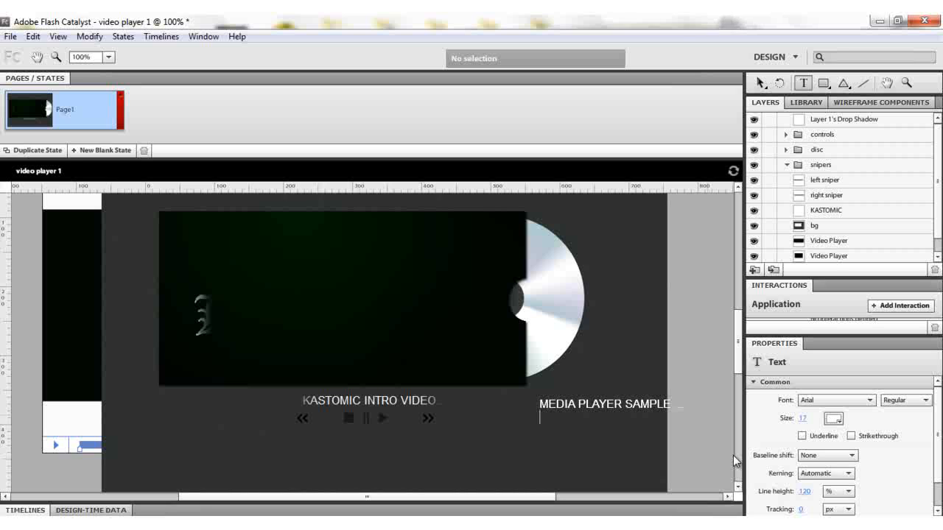
key(Escape)
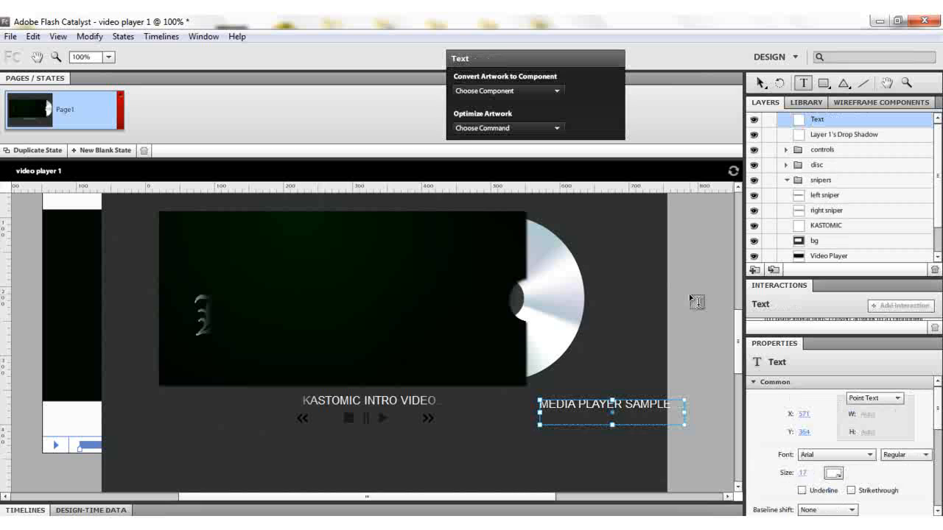
Rename the new text layer MEDIA PLAYER and place it in the snipers group, directly below the right sniper layer
double_click(817, 119)
text(MED)
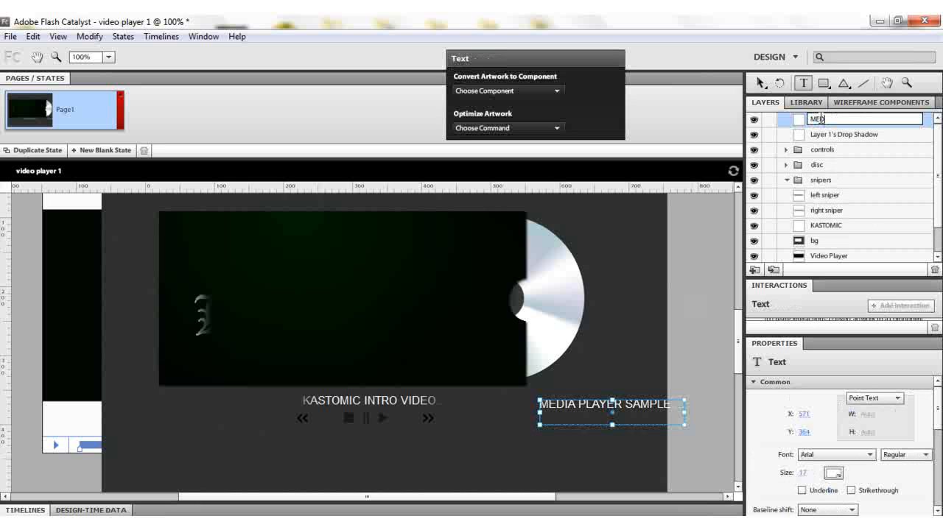
text(IA PLAYER)
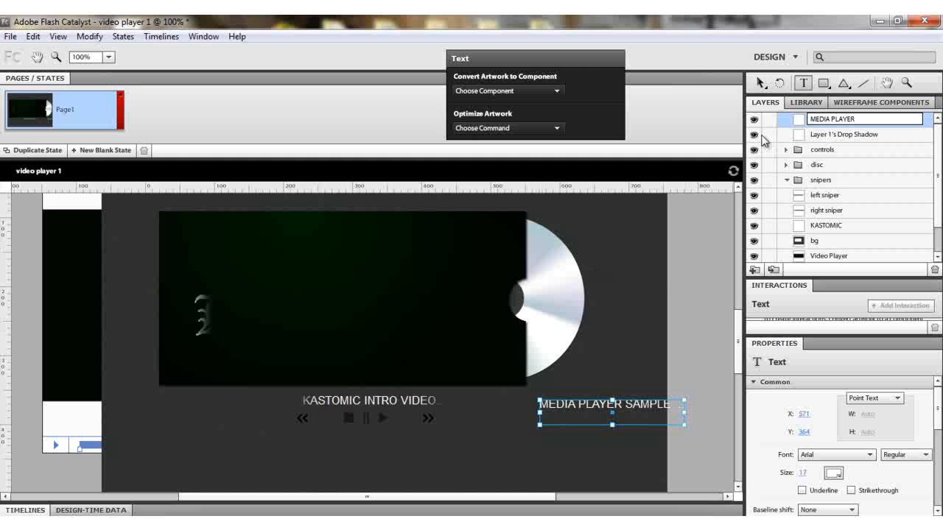
click(788, 122)
drag(788, 125, 833, 200)
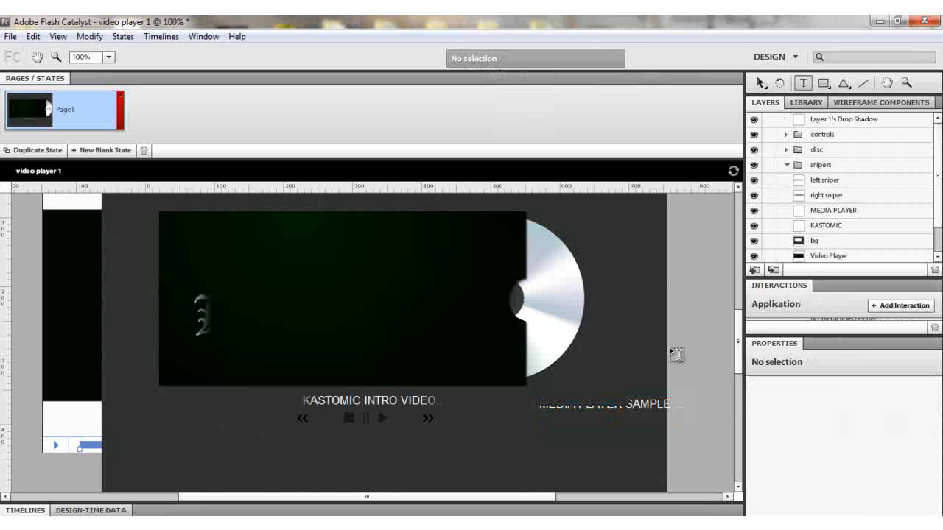
Move the MEDIA PLAYER text up to Y 356 and hide its layer in Page1
click(826, 209)
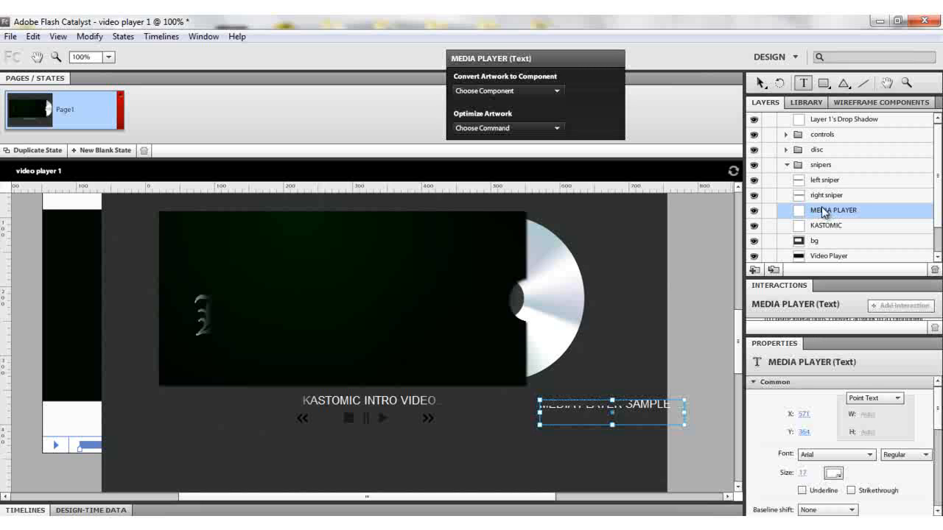
key(Up)
key(Up)
key(Up)
key(Up)
key(Up)
key(Up)
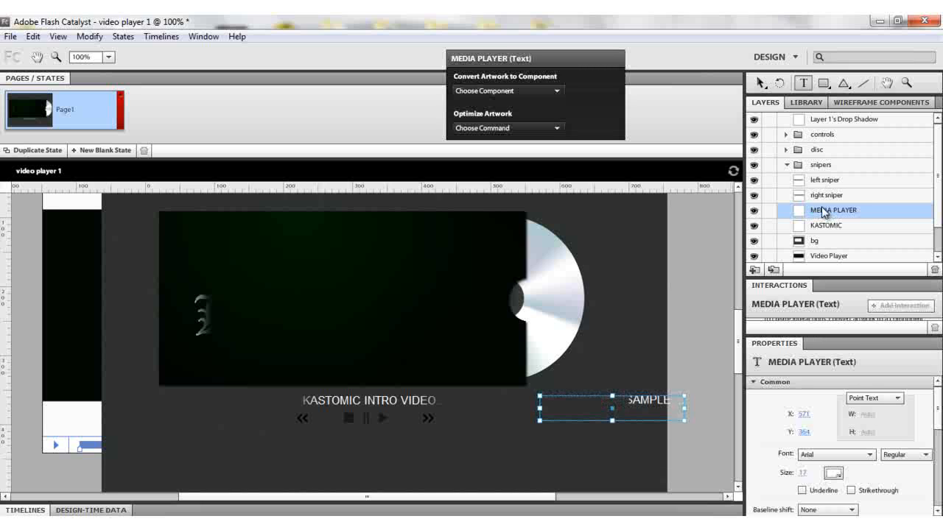
key(Up)
key(Up)
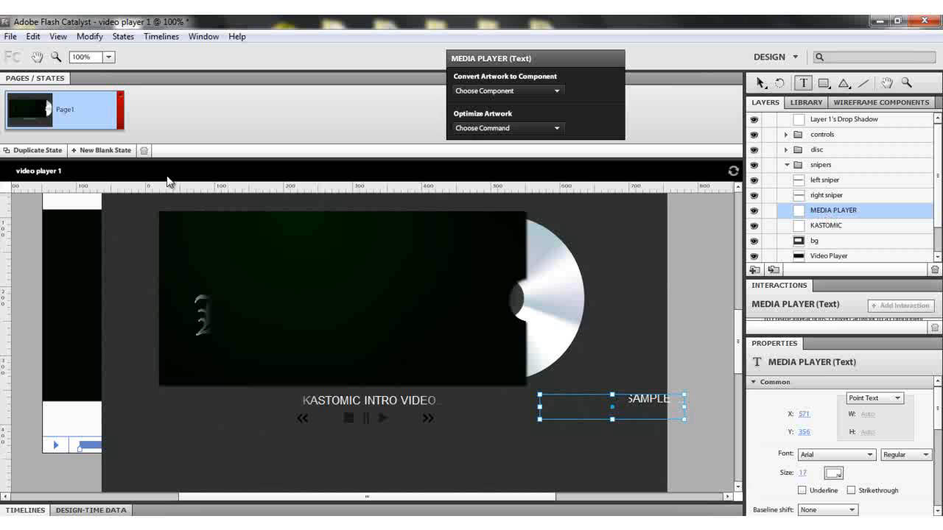
click(753, 210)
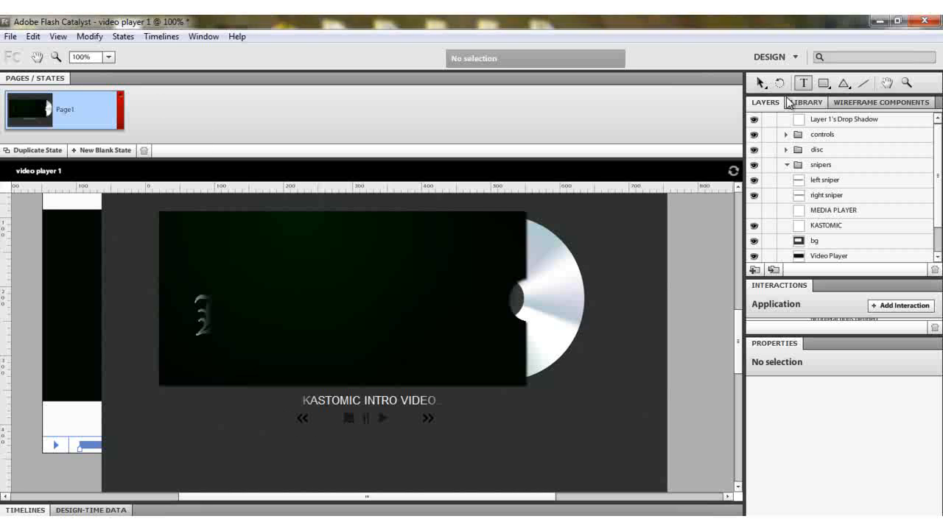
Convert the forward, play and pause control images into button components
click(759, 83)
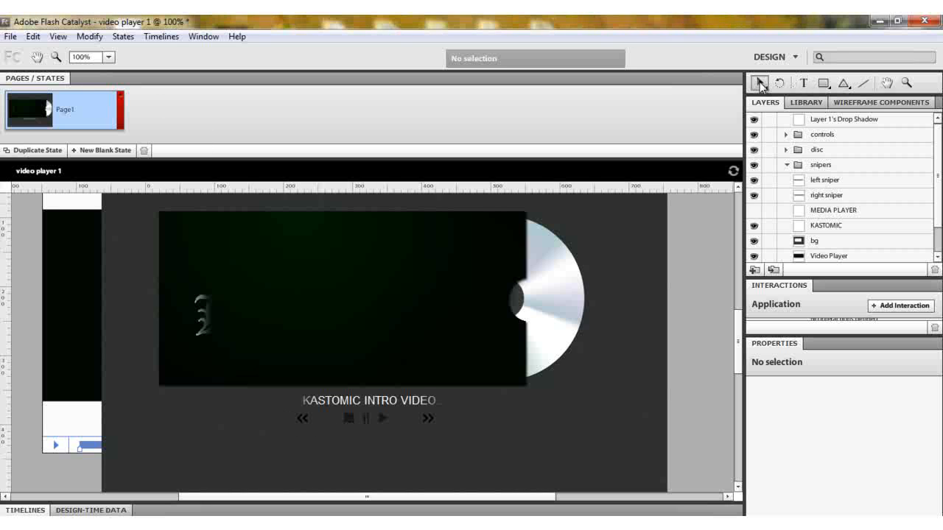
click(432, 418)
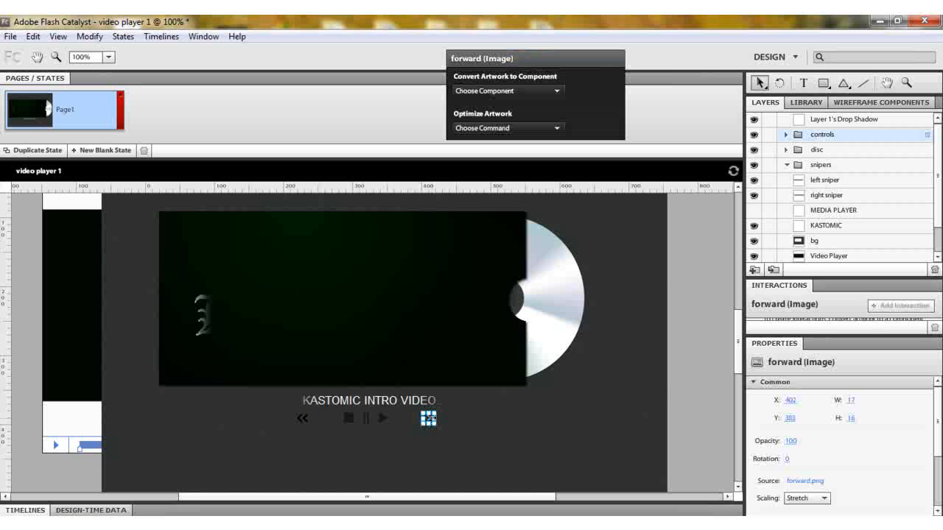
click(554, 90)
click(532, 106)
click(383, 418)
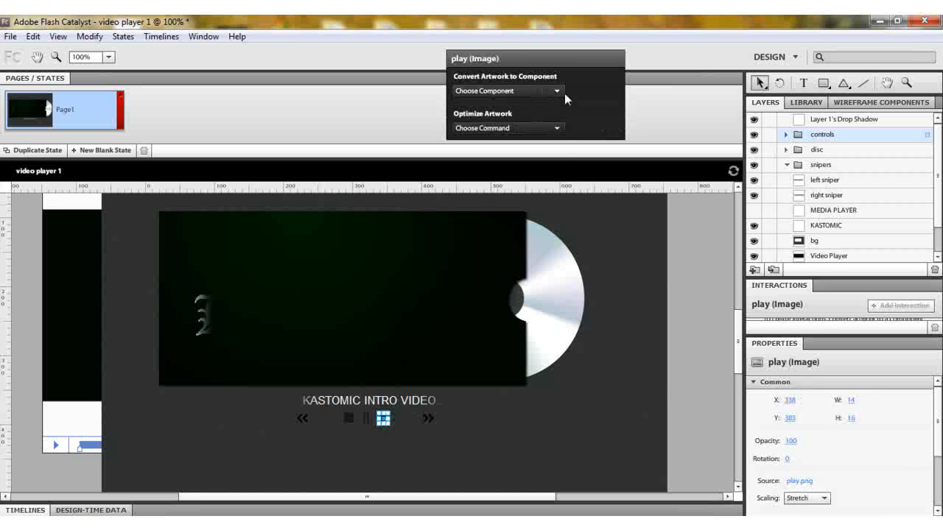
click(563, 92)
click(524, 104)
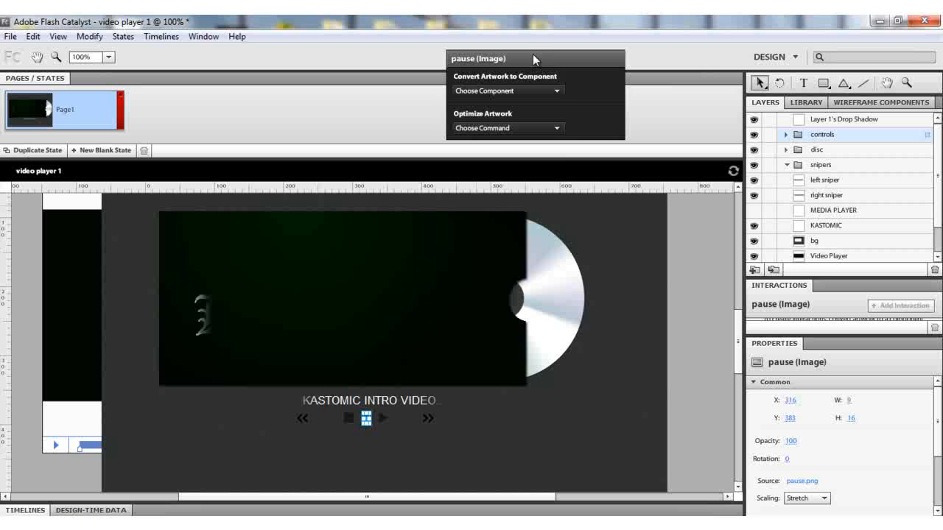
click(557, 90)
click(503, 107)
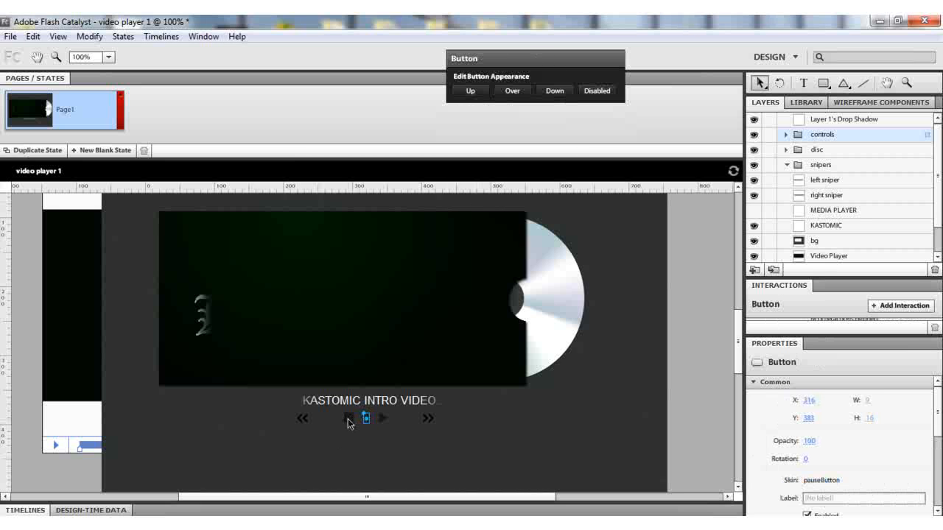
click(348, 418)
click(543, 91)
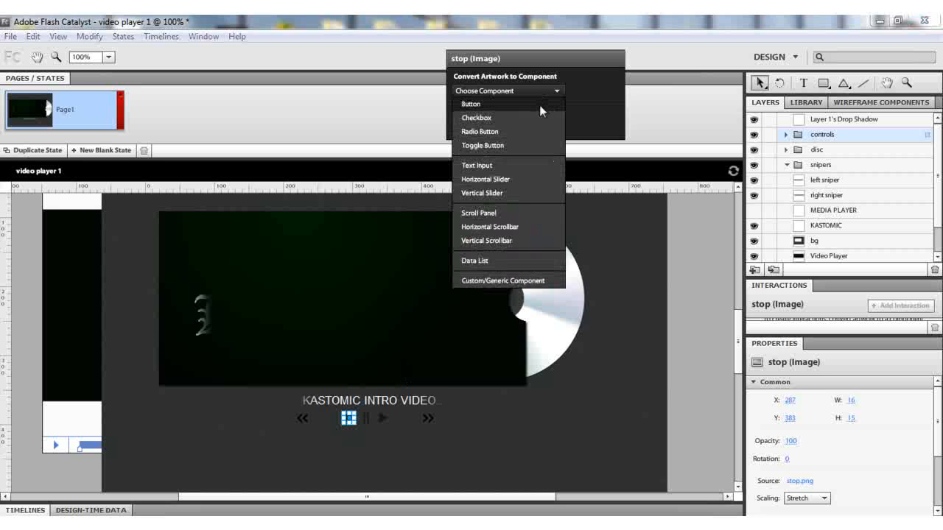
key(Escape)
Convert the back control image into a button component
click(302, 418)
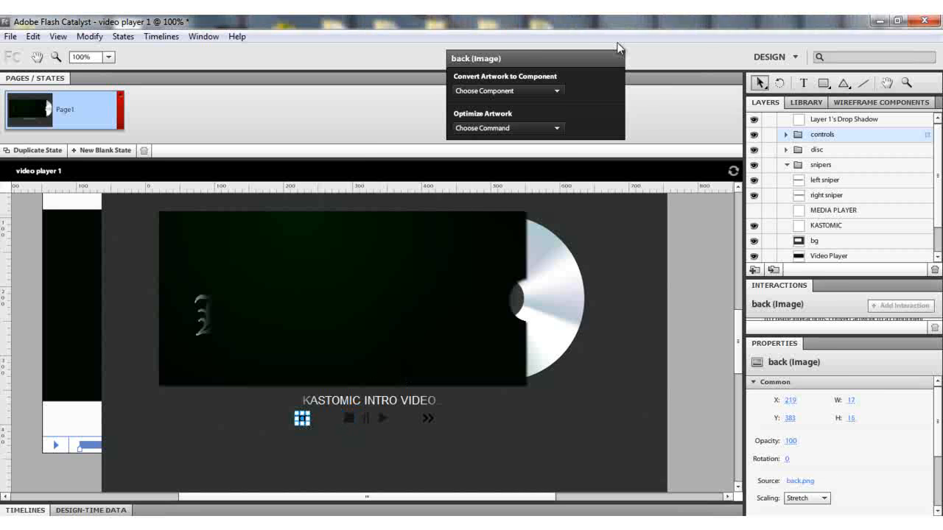
click(562, 90)
click(540, 101)
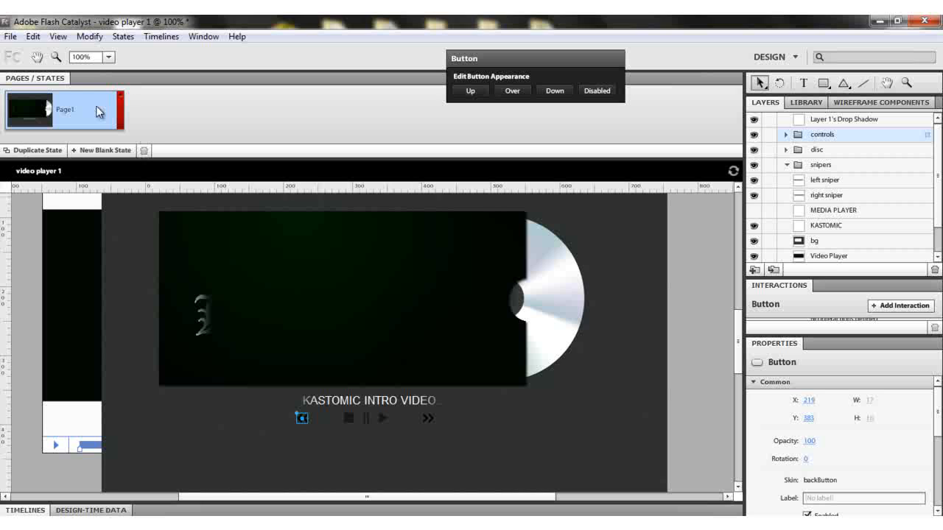
Duplicate the Page1 state and hide the upper Video Player layer in the duplicate, collapsing the timelines area
click(36, 150)
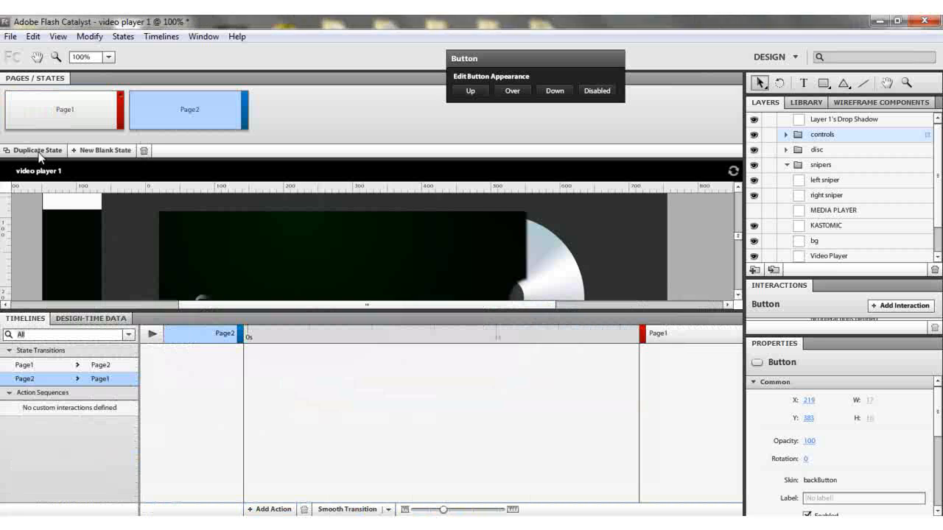
click(280, 318)
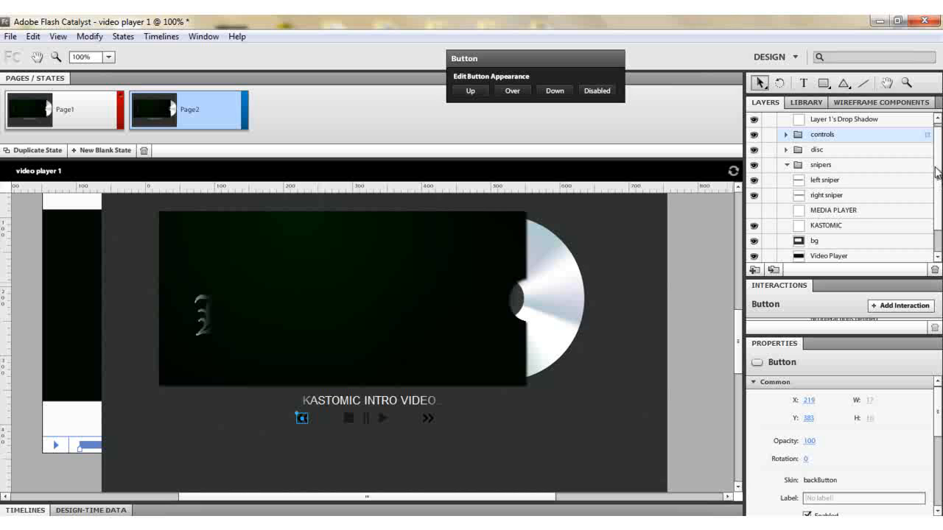
scroll(937, 173, down, 2)
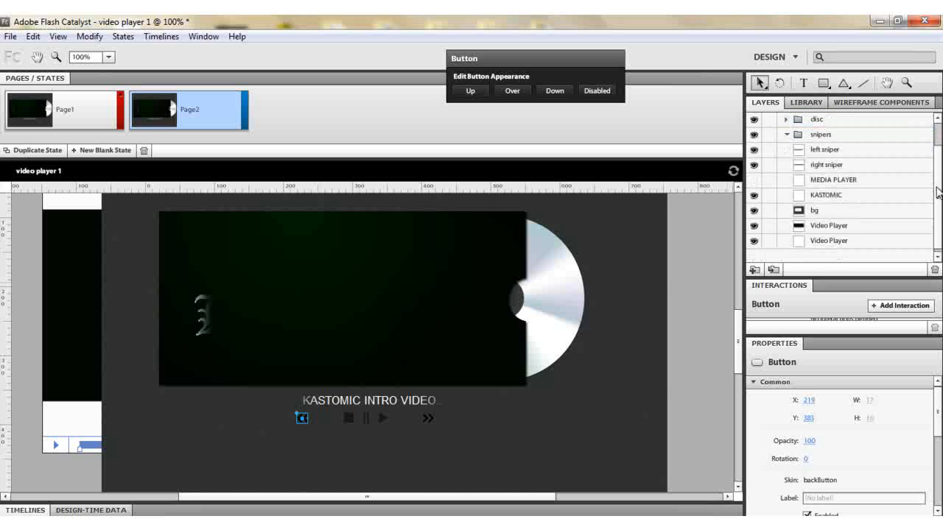
click(753, 226)
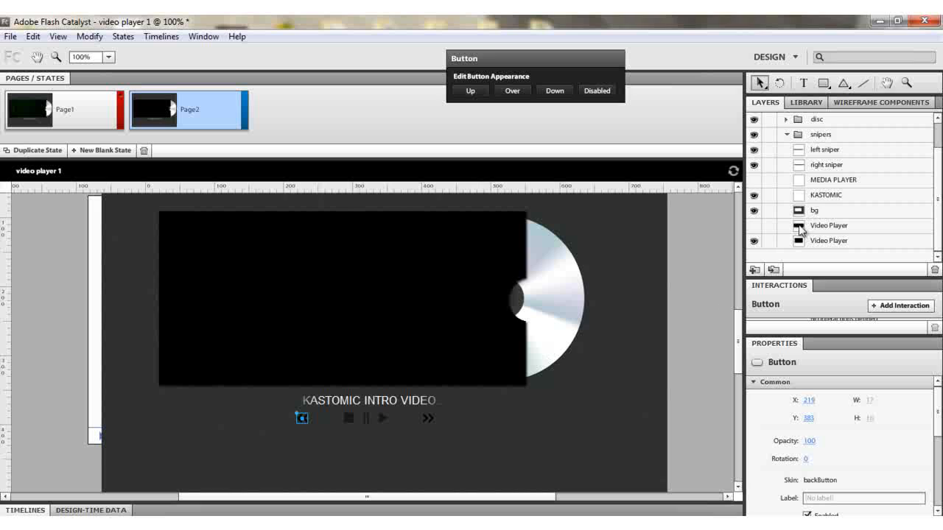
In Page2, move the KASTOMIC text horizontally left until it is fully hidden behind the left sniper image, and hide its layer
click(829, 197)
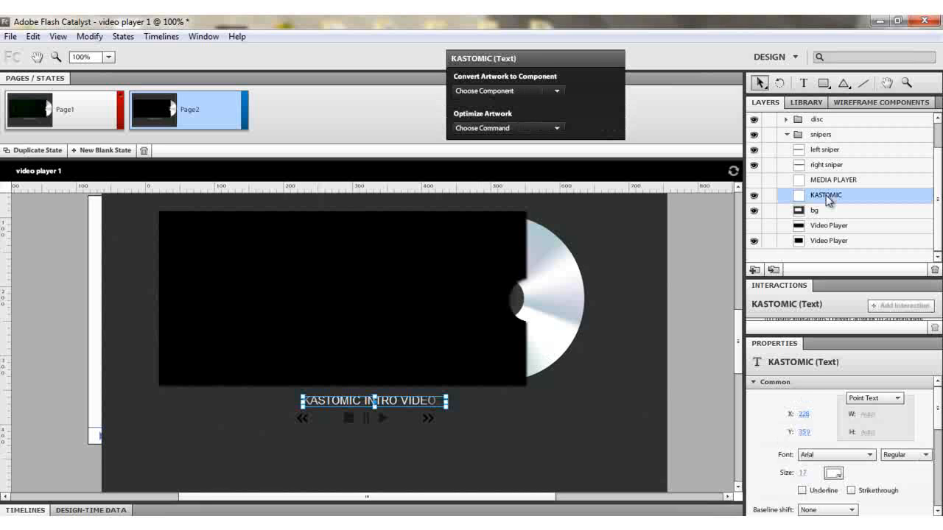
key(Left)
key(Left)
key(Left)
key(Left)
key(Left)
key(Left)
key(Left)
key(Left)
key(Left)
key(Left)
key(Left)
key(Left)
key(Left)
key(Left)
key(Left)
key(Left)
key(Left)
key(Left)
key(Left)
key(Left)
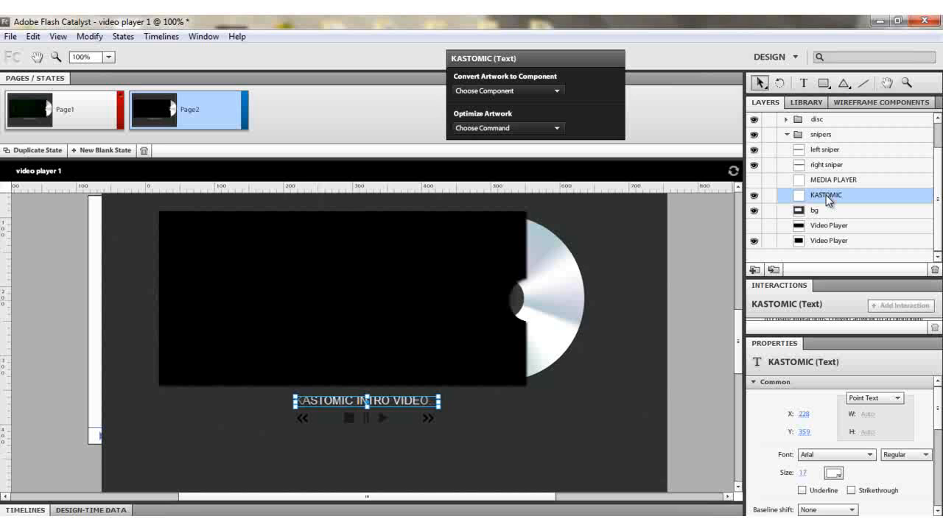
key(Left)
key(Left)
key(Left)
key(Left)
key(Left)
key(Left)
key(Left)
key(Left)
key(Left)
key(Left)
key(Left)
key(Left)
key(Left)
key(Left)
key(Left)
key(Left)
key(Left)
key(Left)
key(Left)
key(Left)
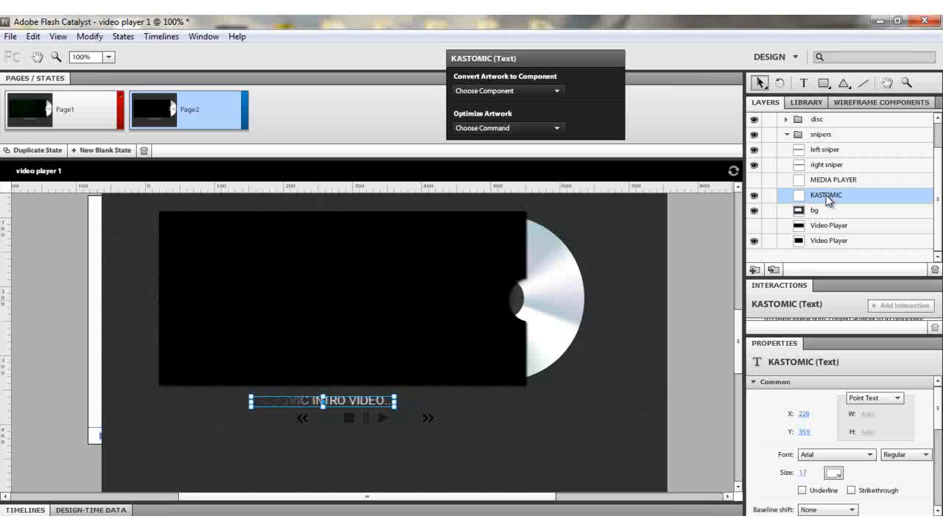
key(Left)
key(Left)
key(Left)
key(Left)
key(Left)
key(Left)
key(Left)
key(Left)
key(Left)
key(Left)
key(Left)
key(Left)
key(Left)
key(Left)
key(Left)
key(Left)
key(Left)
key(Left)
key(Left)
key(Left)
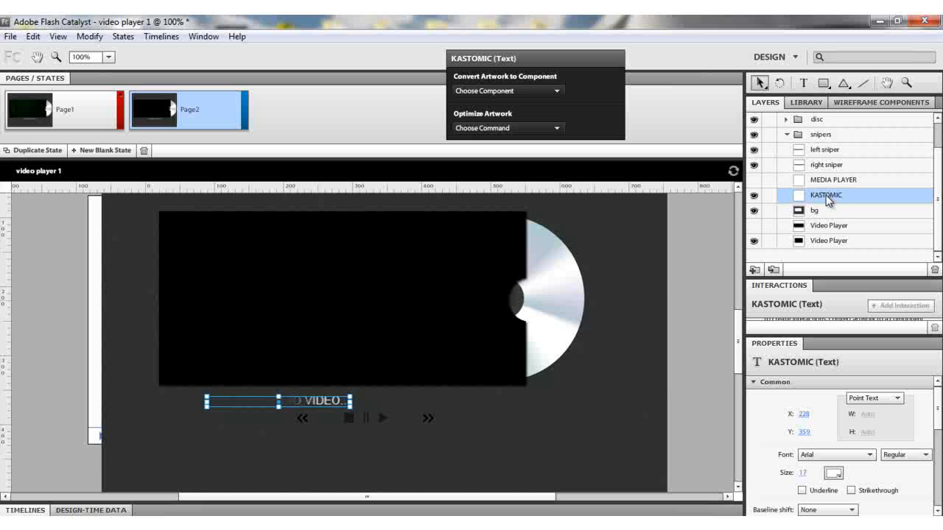
key(Left)
key(Left)
key(Left)
key(Left)
key(Left)
key(Left)
key(Left)
key(Left)
key(Left)
key(Left)
key(Left)
key(Left)
key(Left)
key(Left)
key(Left)
key(Left)
key(Left)
key(Left)
key(Left)
key(Left)
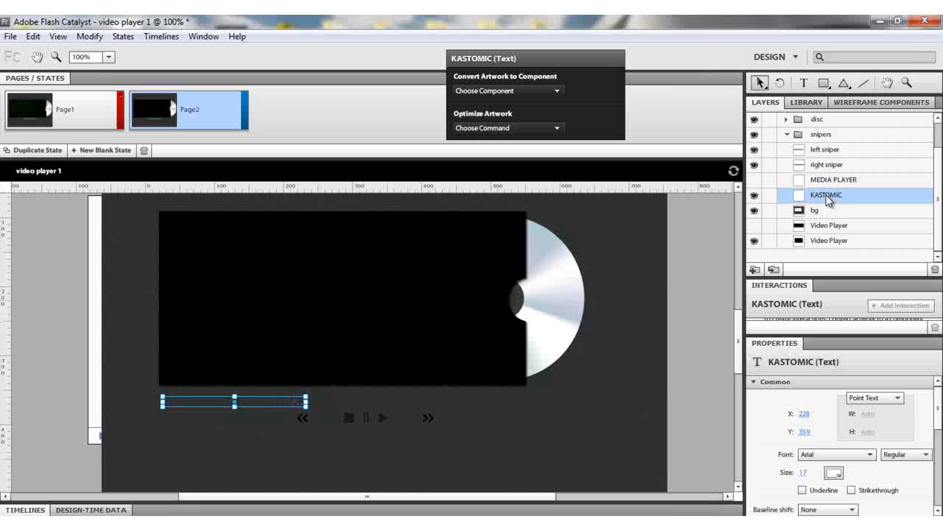
key(Left)
key(Left)
key(Left)
key(Left)
key(Left)
key(Left)
key(Left)
key(Left)
key(Left)
key(Left)
key(Left)
key(Left)
key(Left)
key(Left)
key(Left)
key(Left)
key(Left)
key(Left)
key(Left)
key(Left)
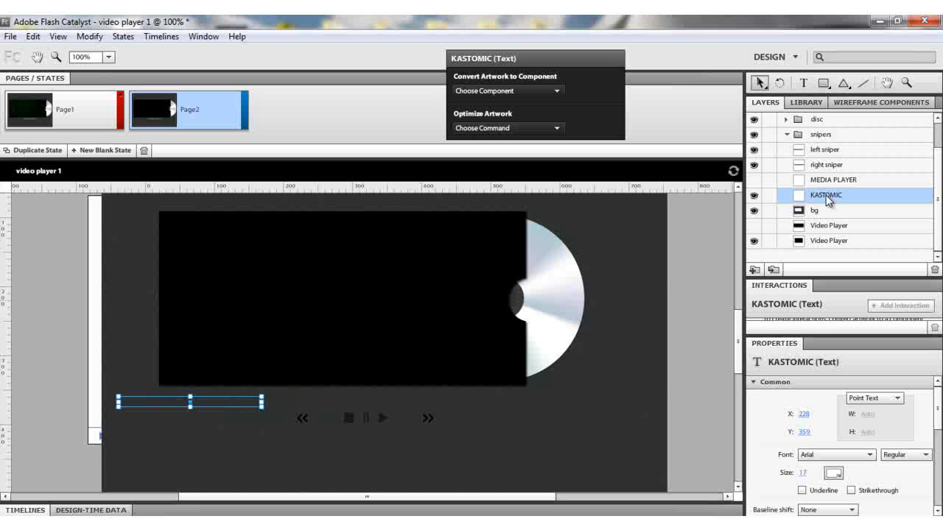
click(753, 195)
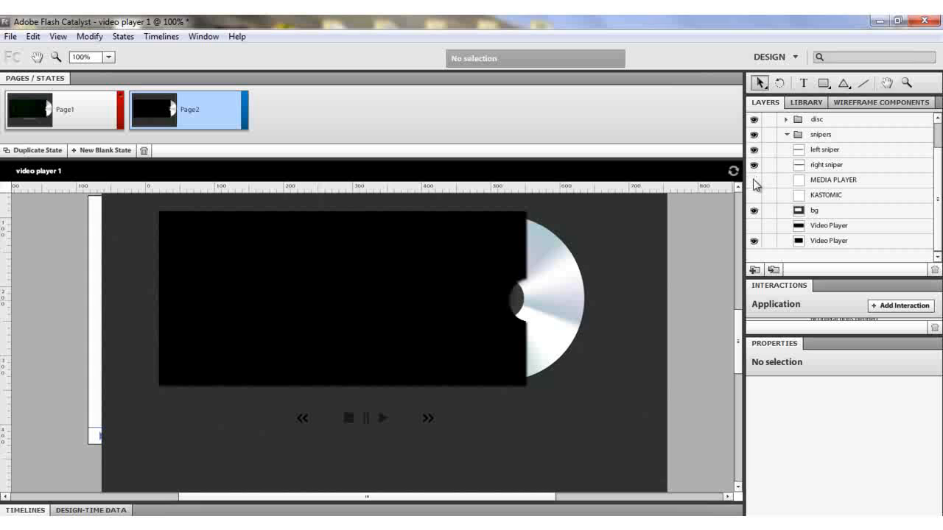
Show the MEDIA PLAYER layer in Page2 and move its text left to X 221, above the playback controls
click(754, 180)
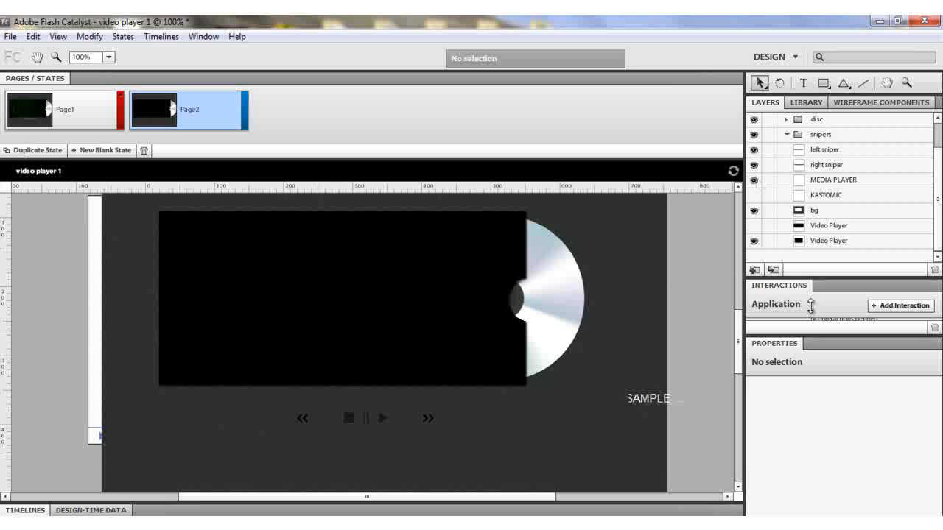
click(833, 181)
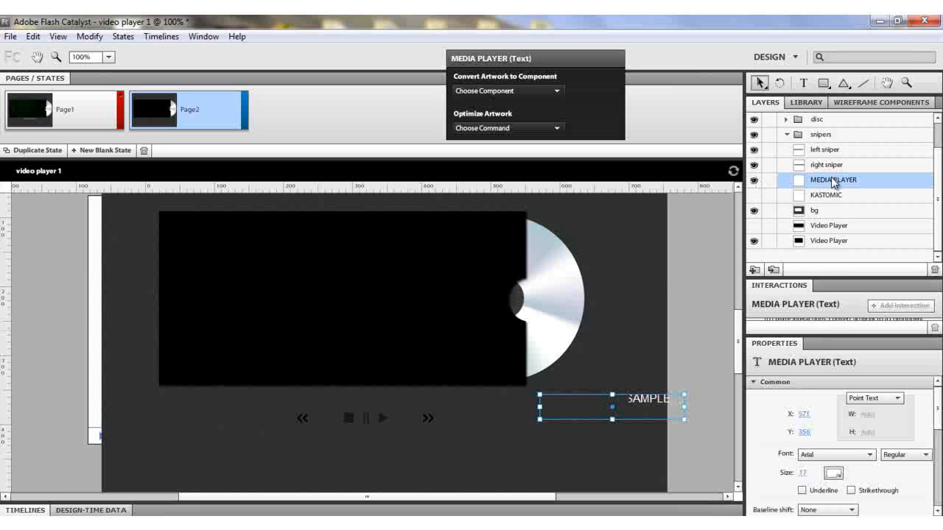
key(shift+Left)
key(shift+Left)
key(shift+Left)
key(shift+Left)
key(shift+Left)
key(shift+Left)
key(shift+Left)
key(shift+Left)
key(shift+Left)
key(shift+Left)
key(shift+Left)
key(shift+Left)
key(shift+Left)
key(shift+Left)
key(shift+Left)
key(shift+Left)
key(shift+Left)
key(shift+Left)
key(shift+Left)
key(shift+Left)
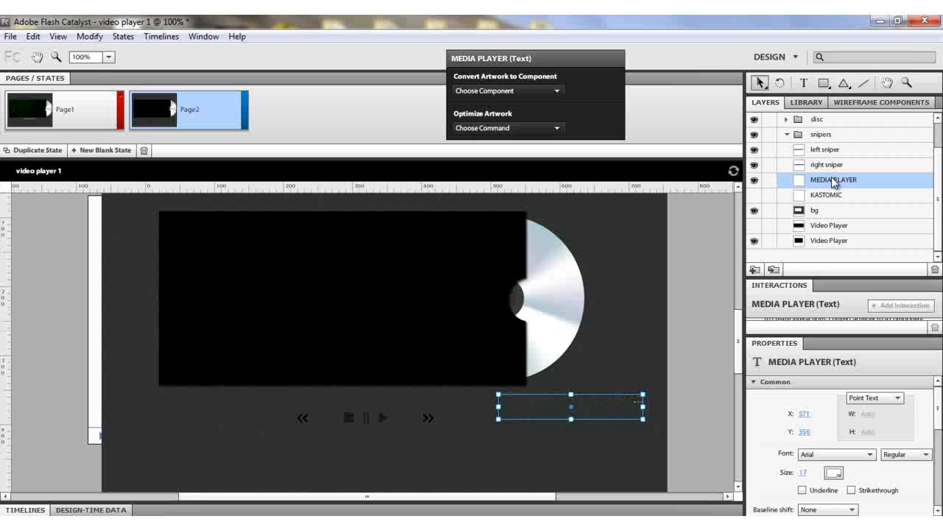
key(shift+Left)
key(shift+Left)
key(shift+Left)
key(shift+Left)
key(shift+Left)
key(shift+Left)
key(shift+Left)
key(shift+Left)
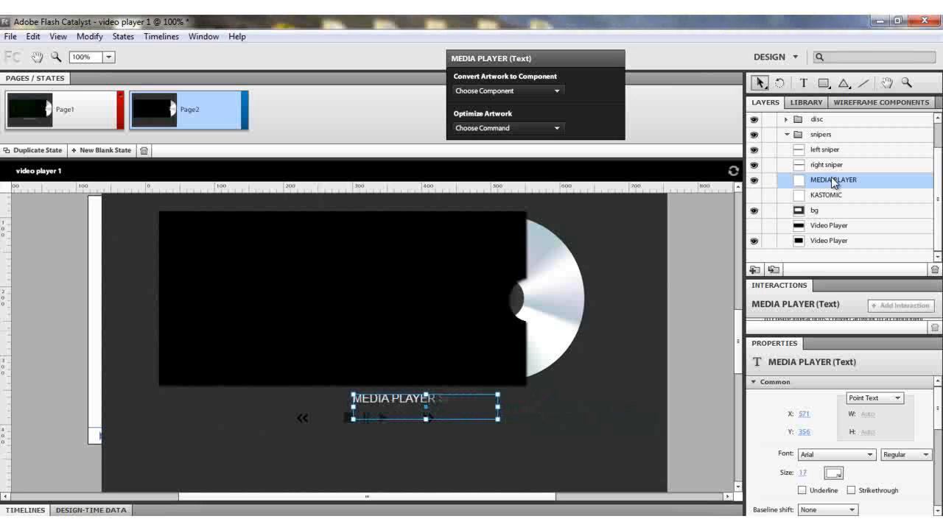
key(shift+Left)
key(shift+Left)
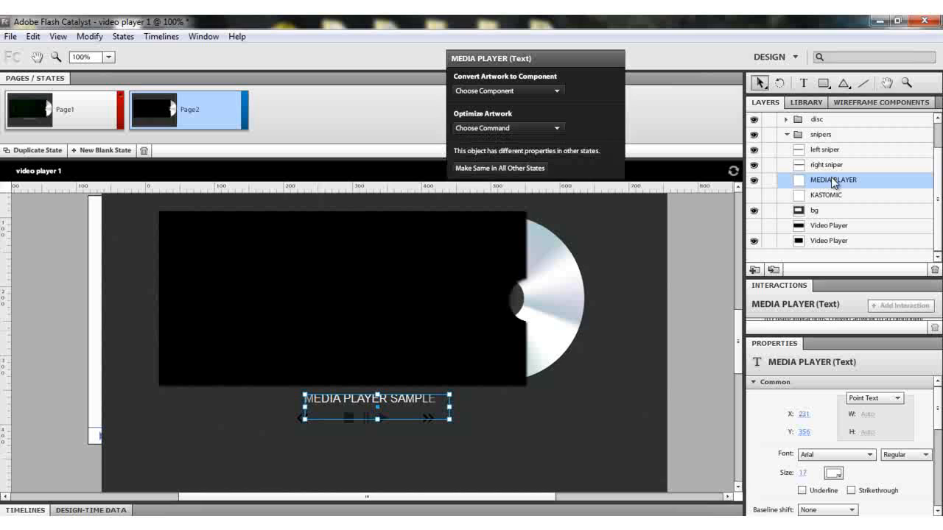
key(shift+Left)
key(shift+Left)
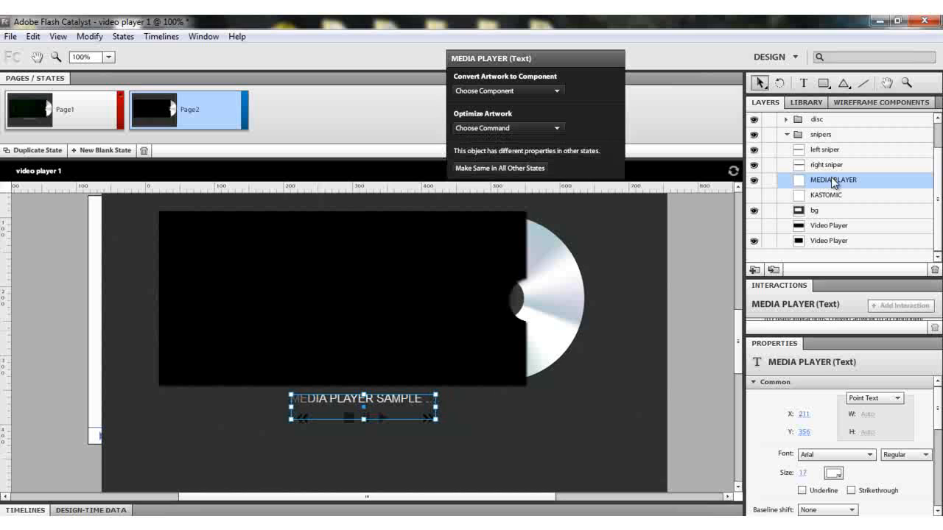
key(shift+Right)
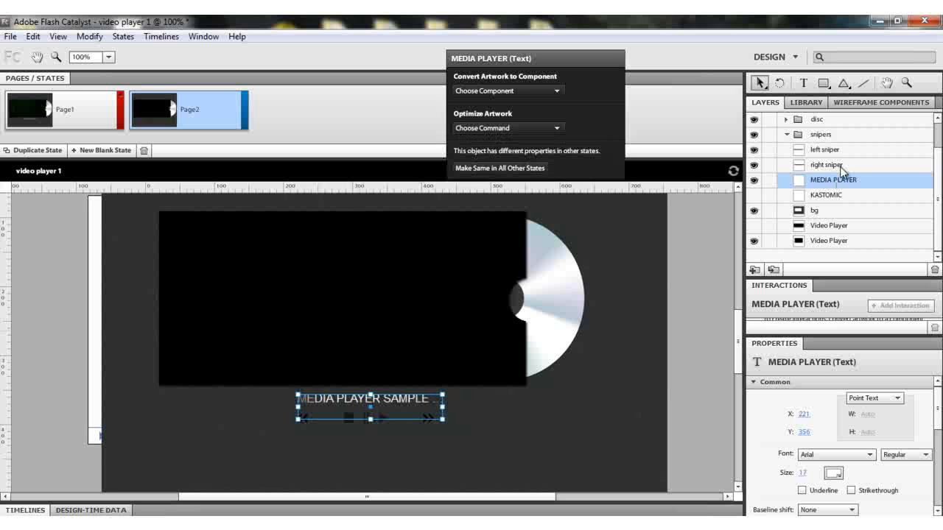
Move the right sniper image left to X 381 so it fades the end of the MEDIA PLAYER text
click(837, 165)
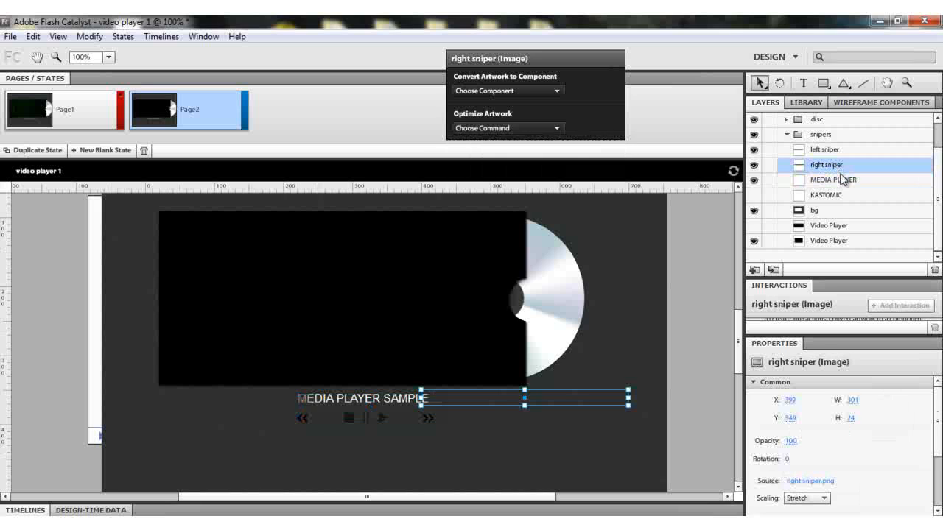
key(Left)
key(Left)
key(Left)
key(Left)
key(Left)
key(Left)
key(Left)
key(Left)
key(Left)
key(Left)
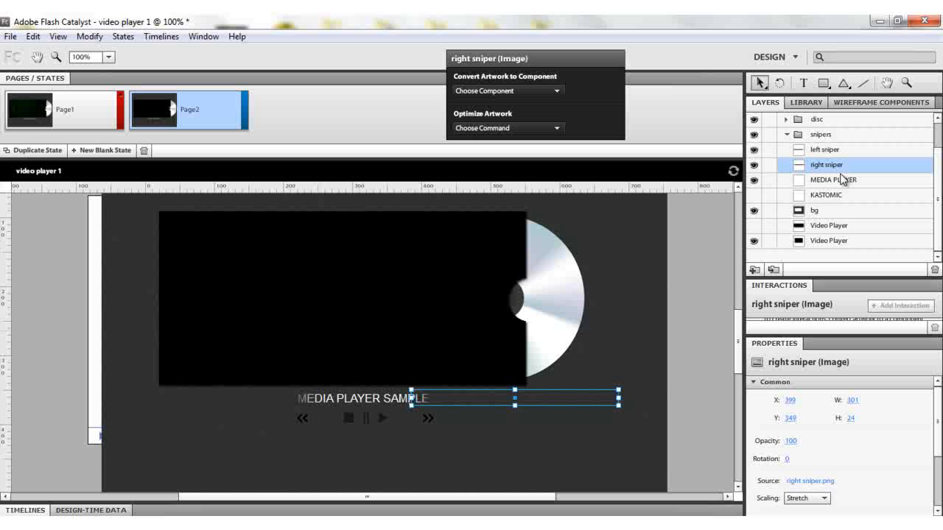
key(Left)
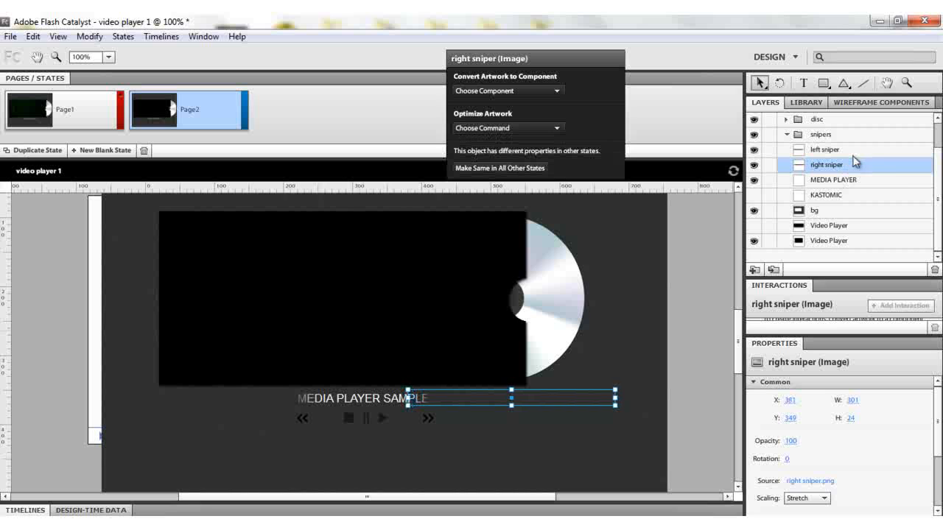
Move the left sniper image right to X -46 over the start of the MEDIA PLAYER text
click(851, 154)
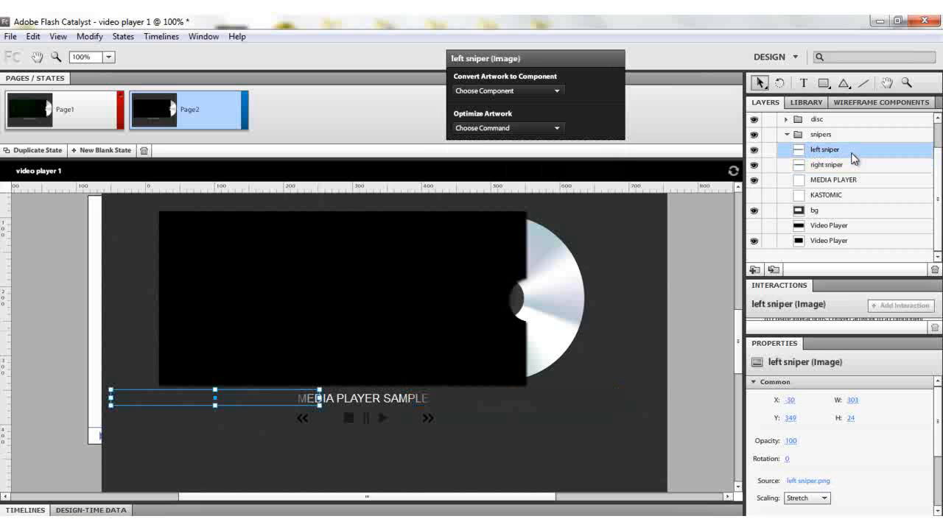
key(Right)
key(Right)
key(Right)
key(Right)
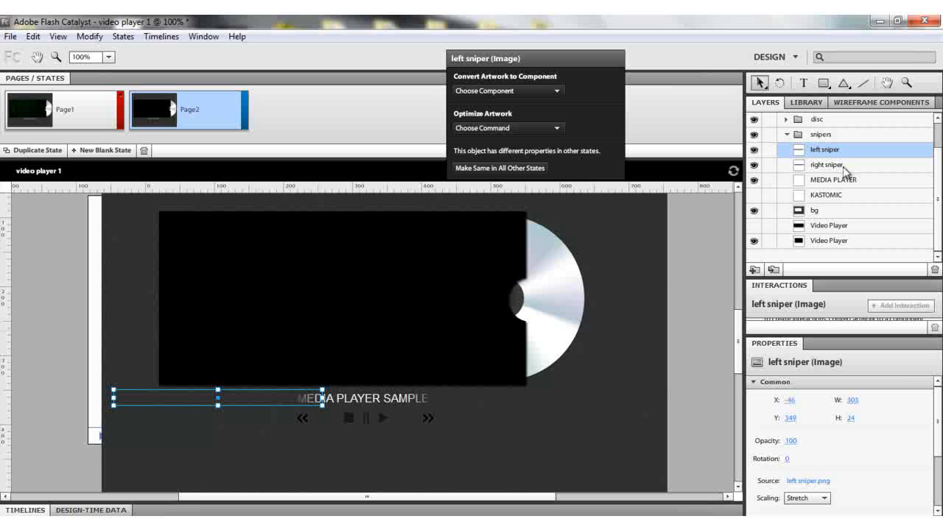
In Page1, add an On Click interaction to the play button that plays Comp 1_2.f4v when in Page1
click(100, 121)
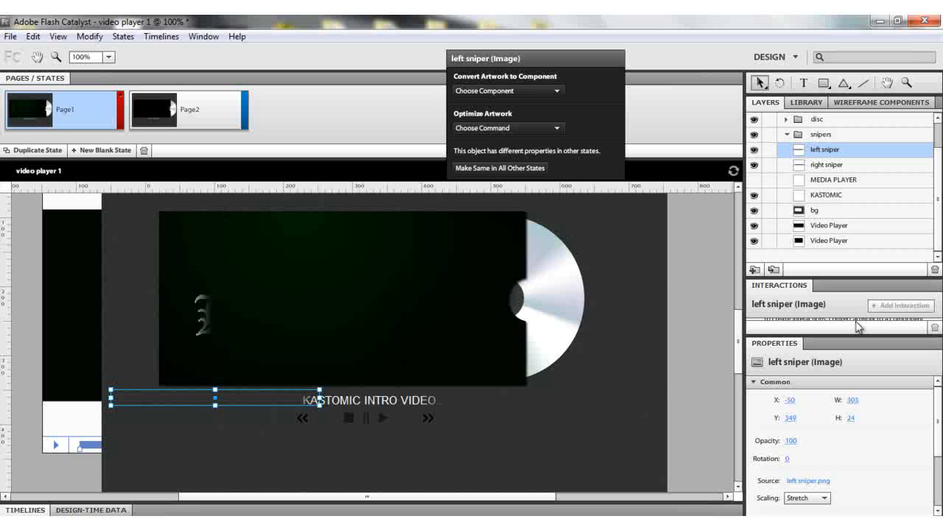
click(382, 420)
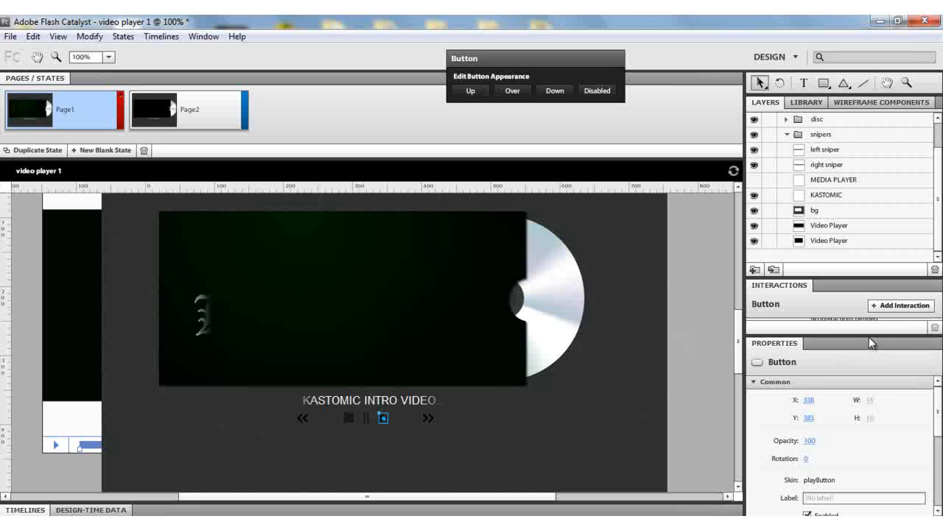
drag(868, 334, 854, 447)
click(894, 306)
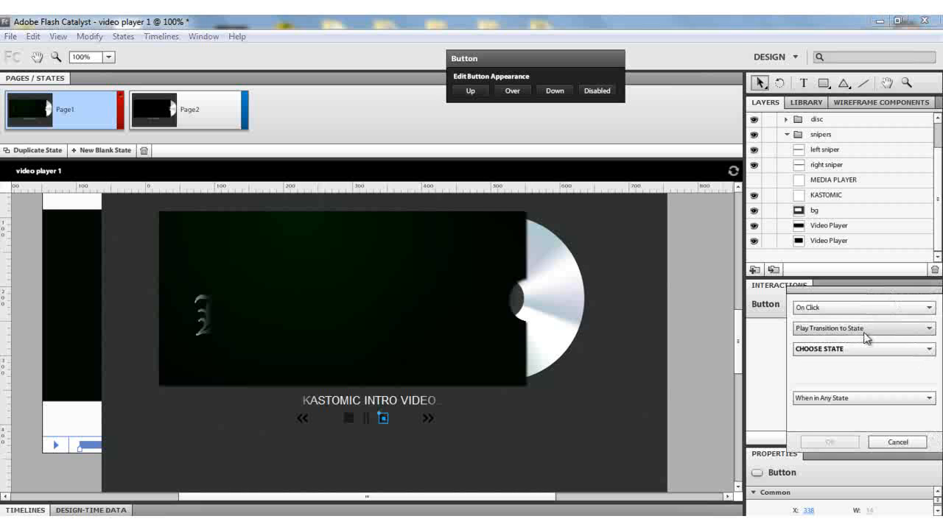
click(926, 328)
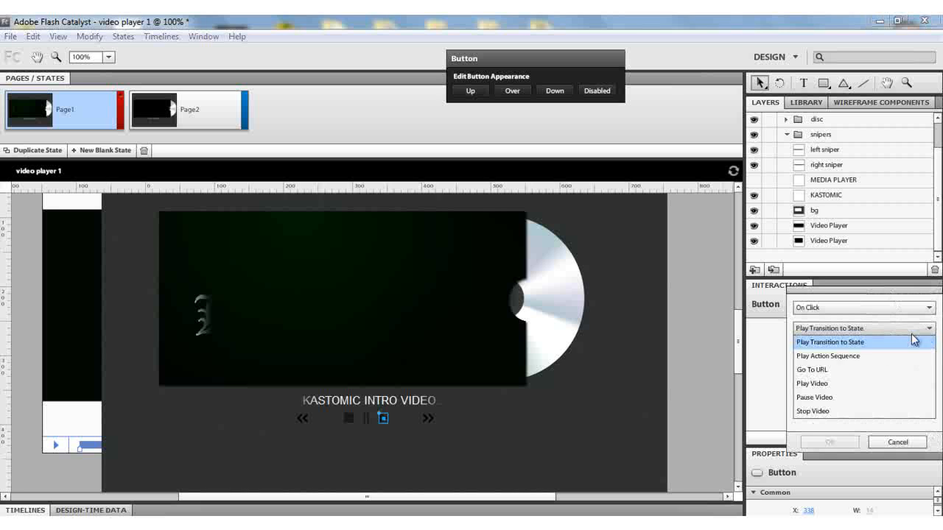
click(830, 384)
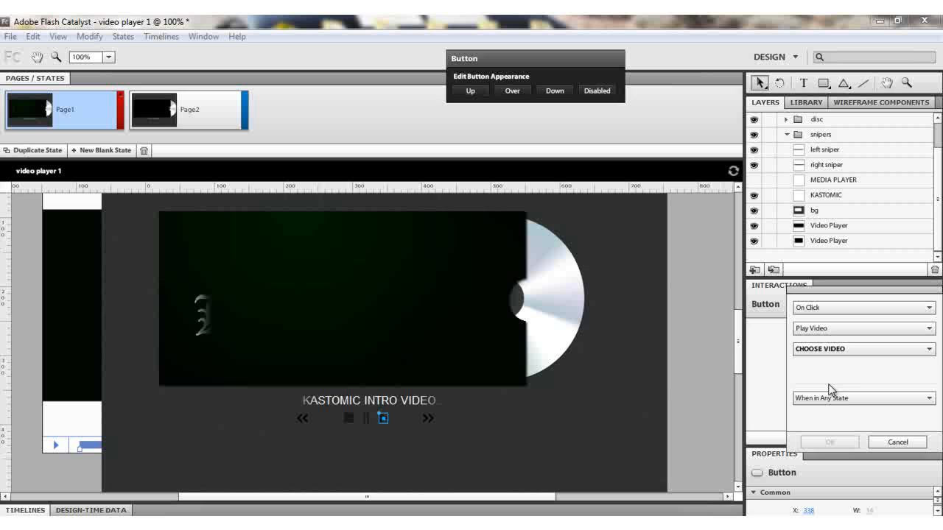
click(929, 349)
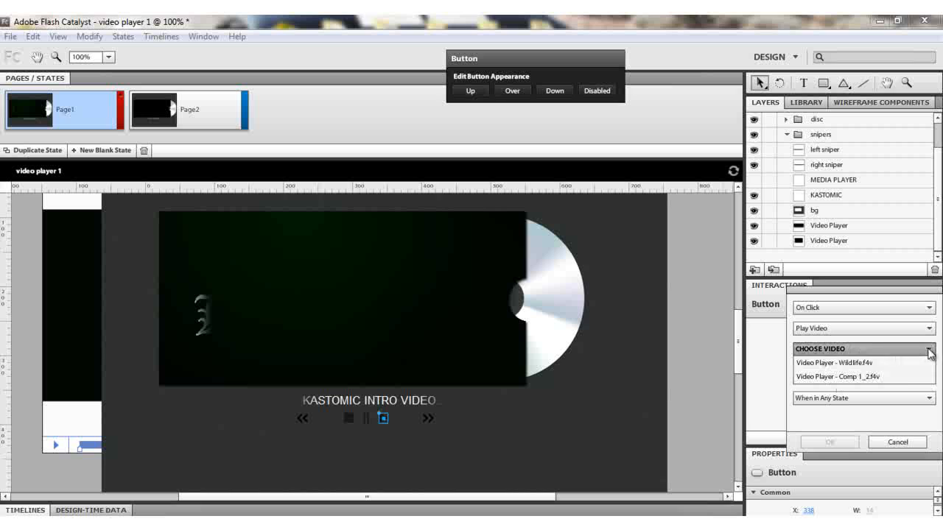
click(849, 377)
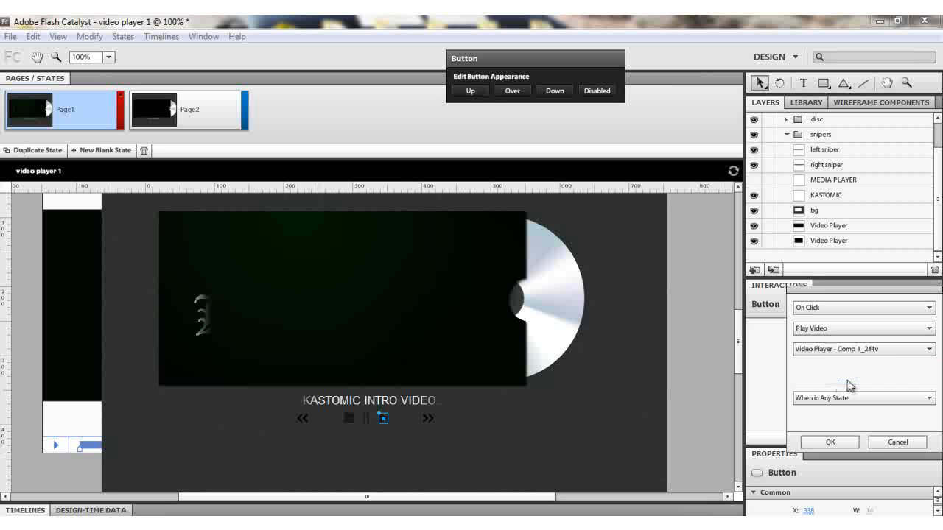
click(926, 398)
click(838, 444)
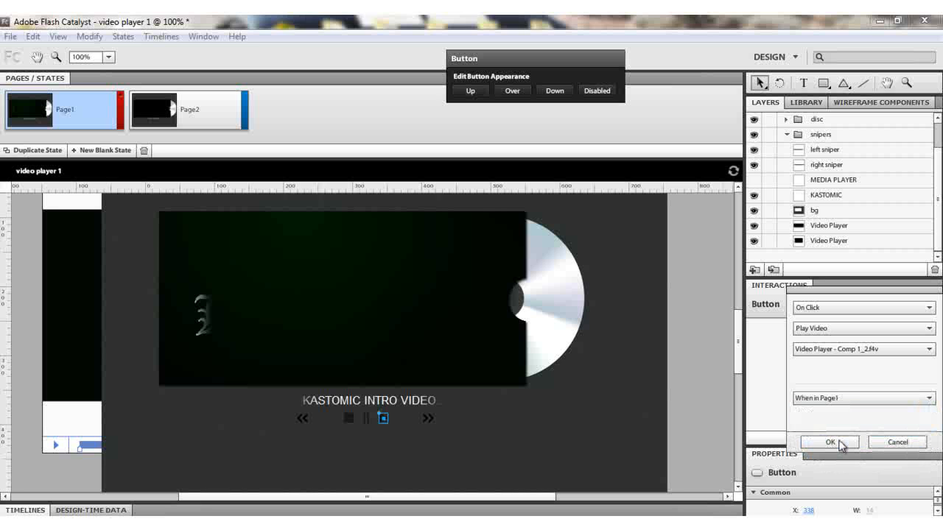
click(830, 443)
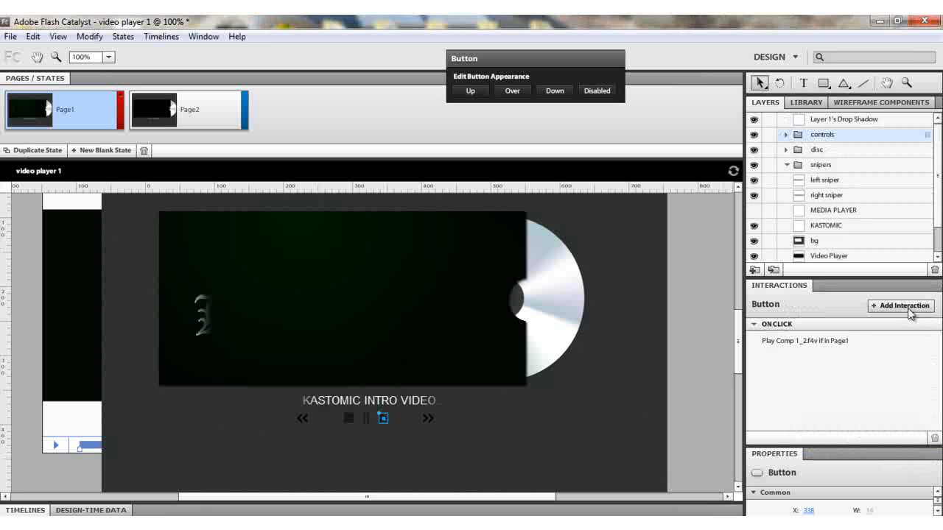
Add a second On Click interaction to the play button that plays Wildlife.f4v when in Page2
click(908, 307)
click(927, 328)
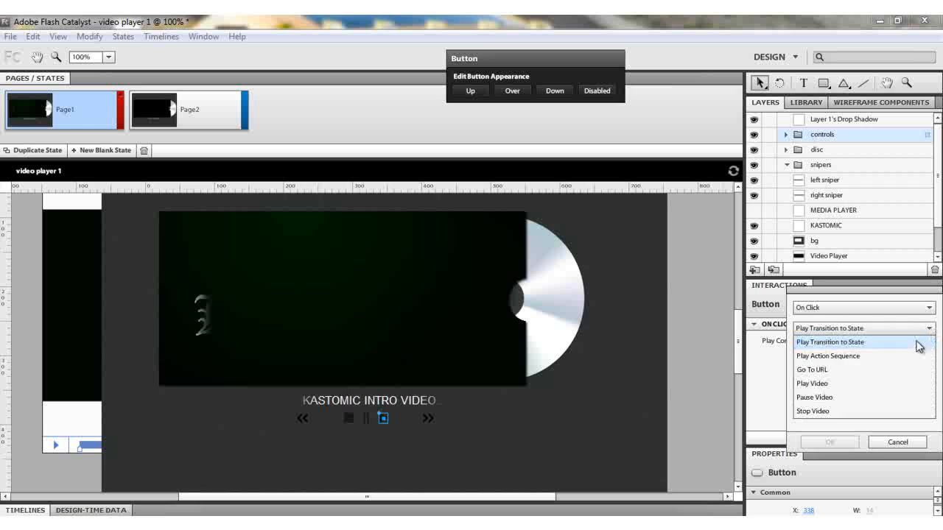
click(882, 383)
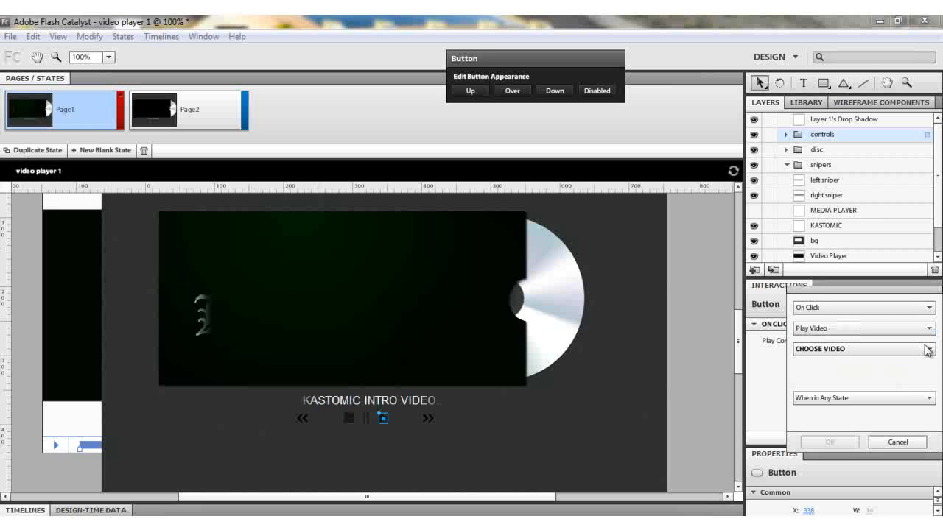
click(930, 349)
click(913, 365)
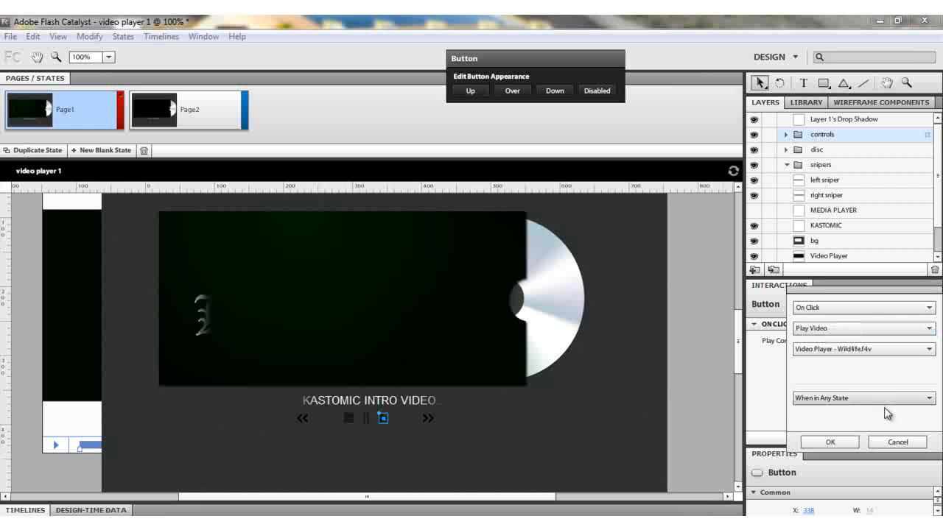
click(930, 398)
click(847, 454)
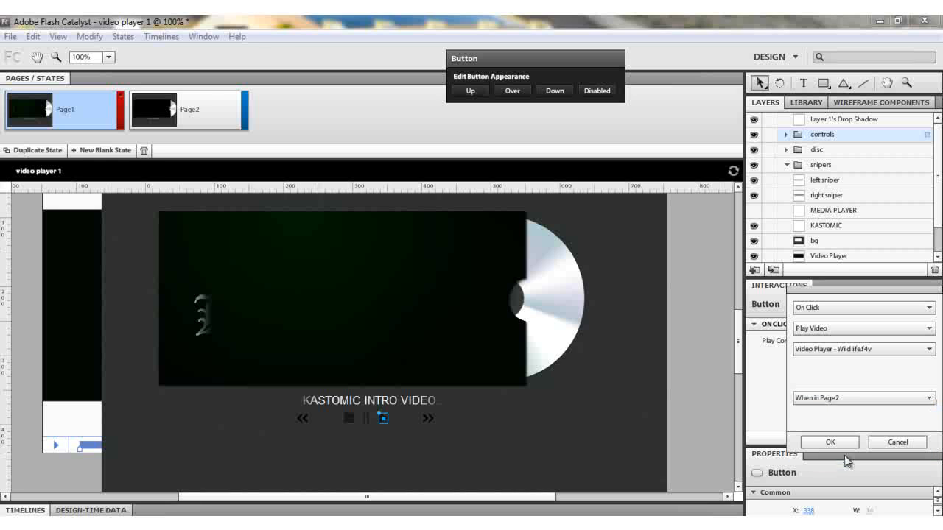
click(840, 443)
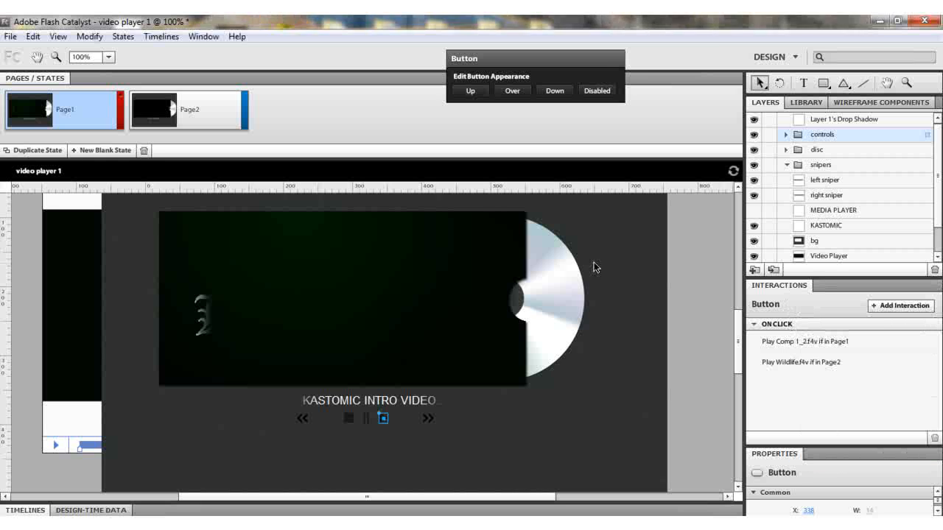
Add an On Click interaction to the pause button that pauses Comp 1_2.f4v when in Page1
click(368, 418)
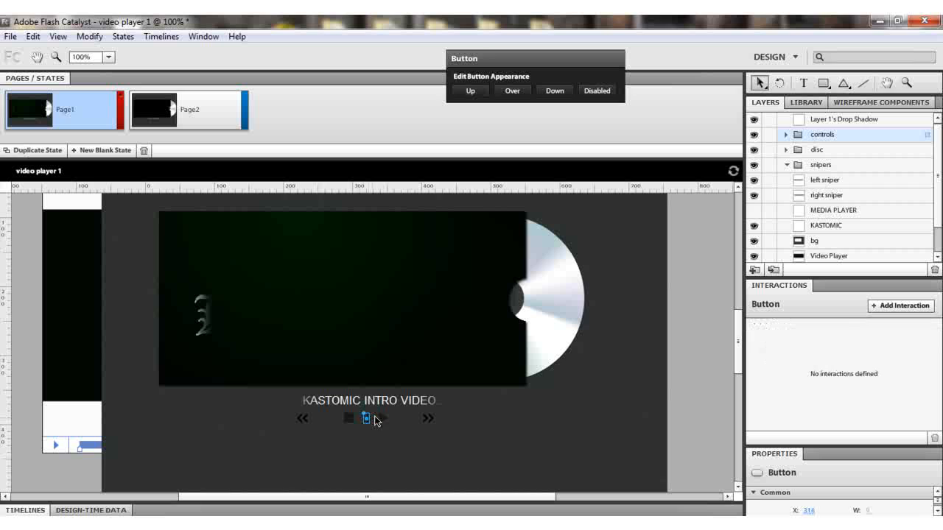
click(898, 306)
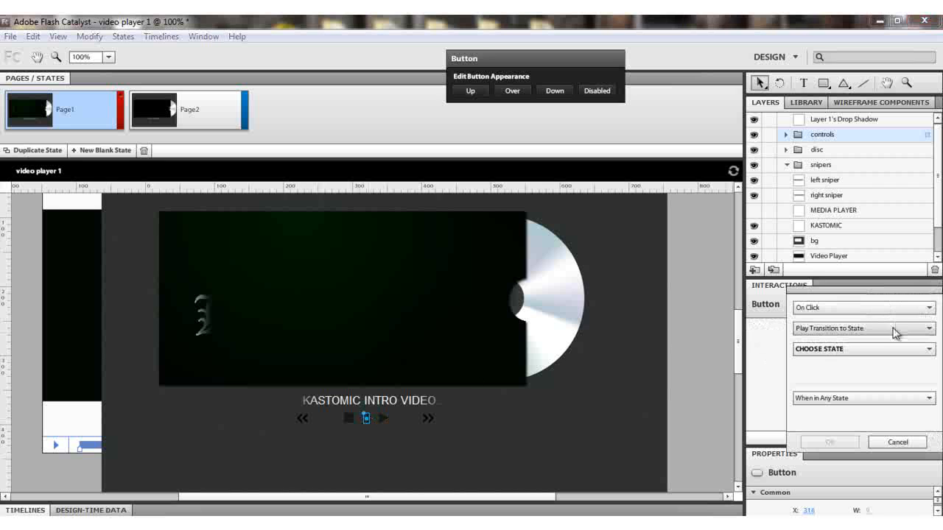
click(931, 331)
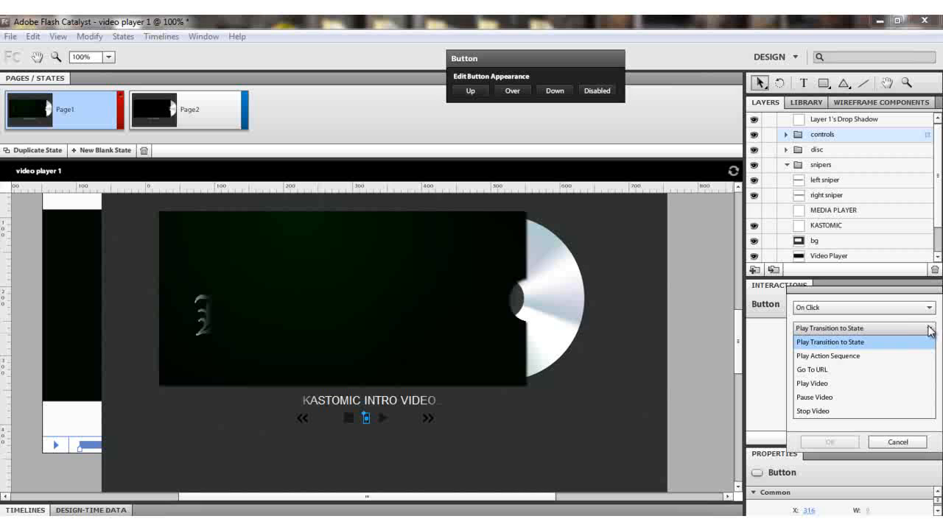
click(850, 398)
click(931, 351)
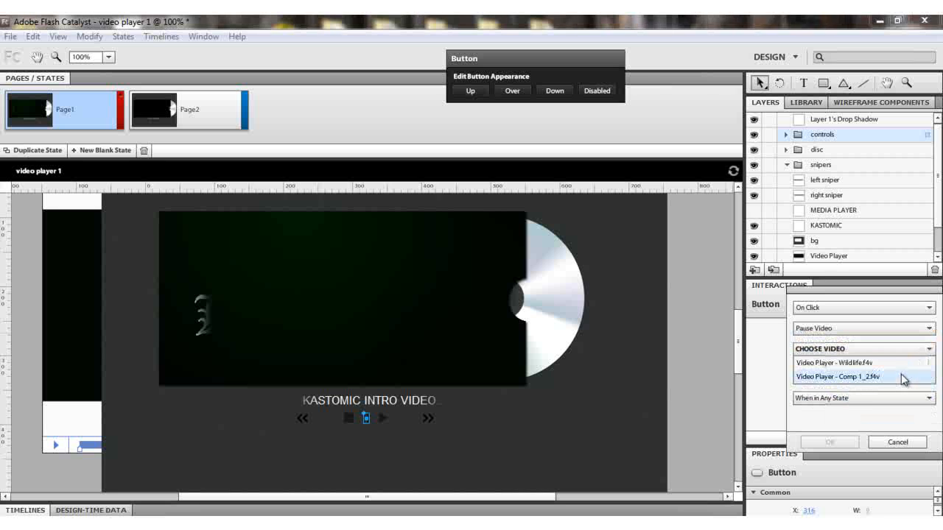
click(841, 380)
click(930, 402)
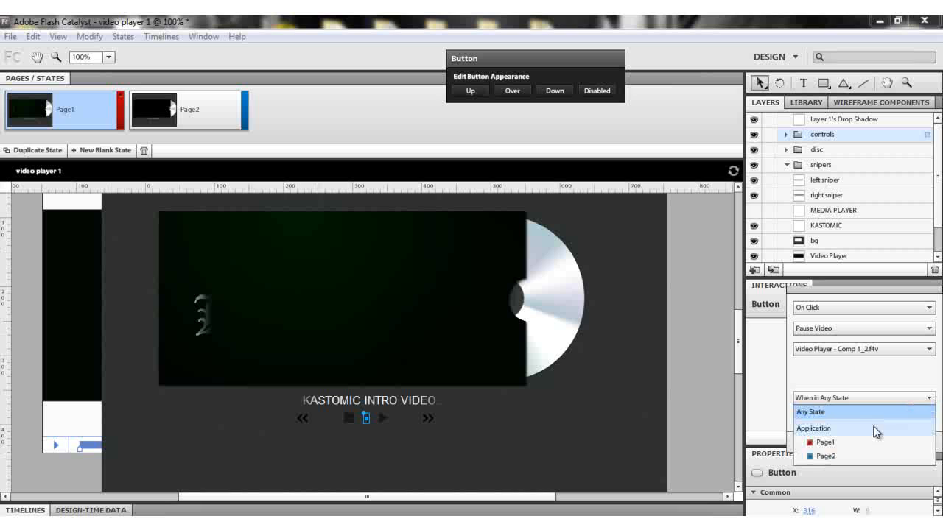
click(815, 444)
click(833, 442)
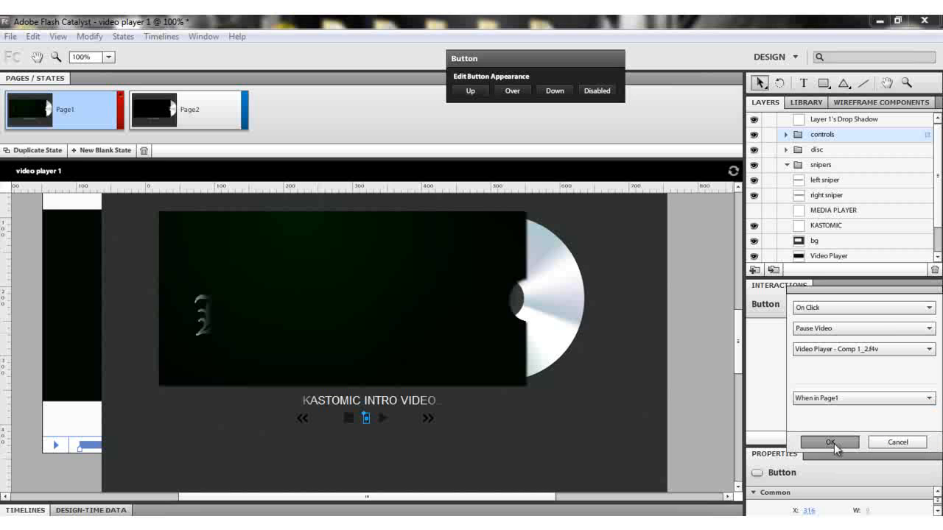
Add a second On Click interaction to the pause button that pauses Wildlife.f4v when in Page2
click(916, 312)
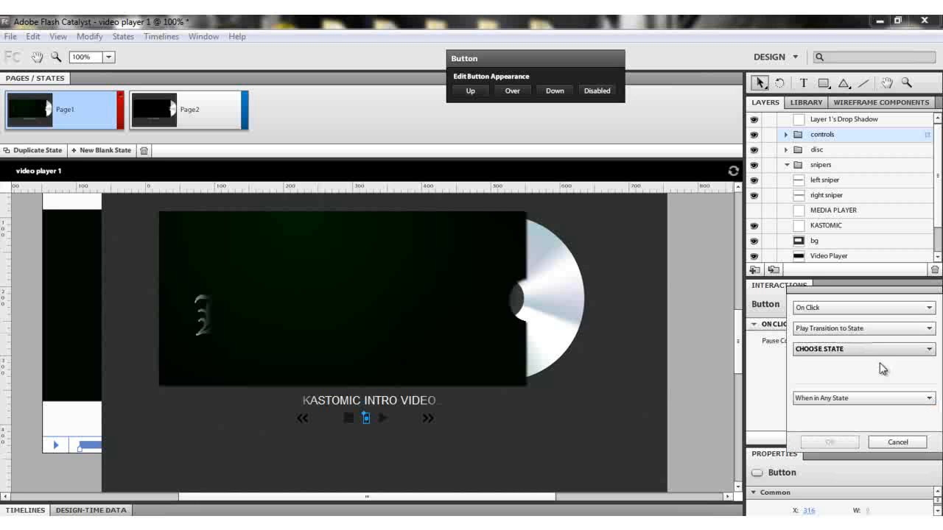
click(927, 329)
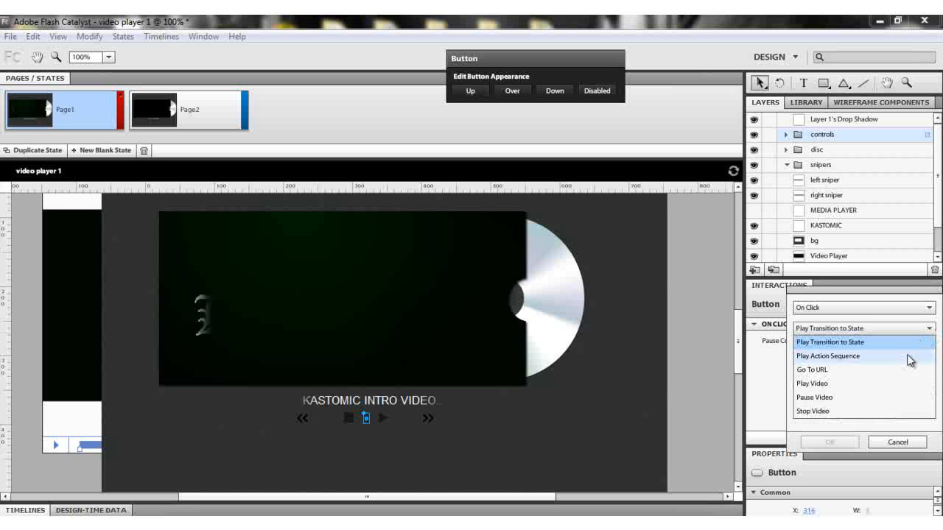
click(883, 395)
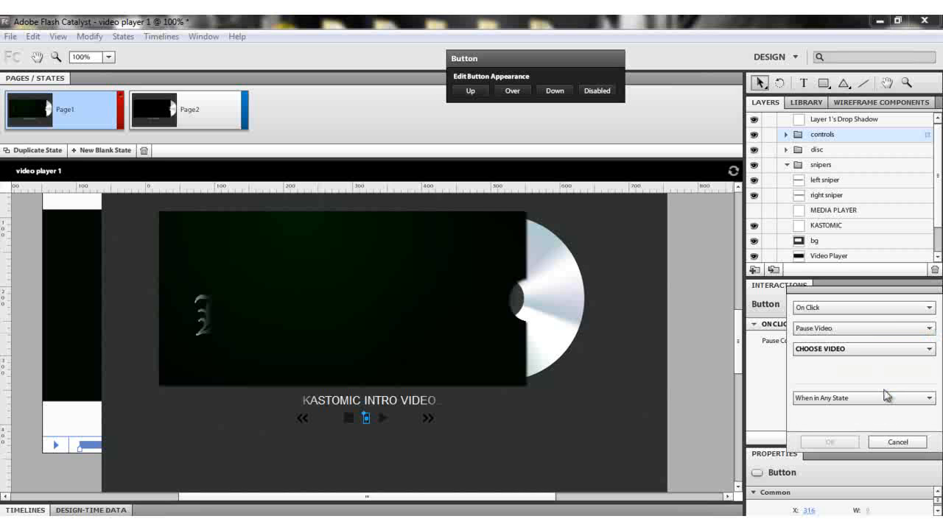
click(922, 349)
click(896, 363)
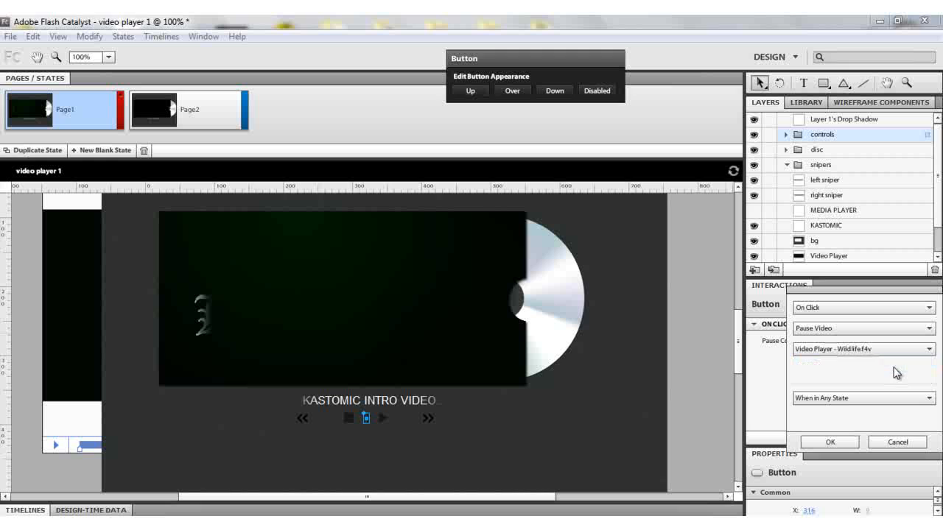
click(926, 397)
click(865, 457)
click(844, 441)
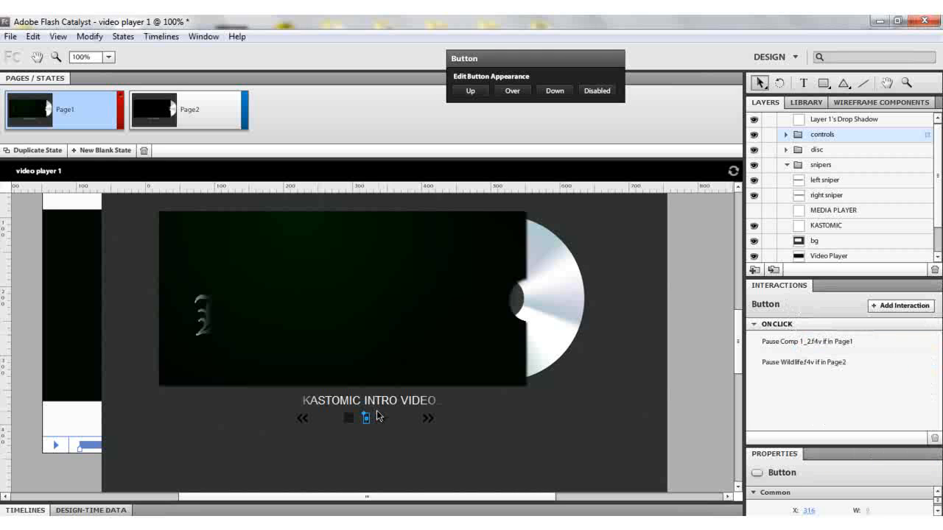
Add an On Click interaction to the stop button that stops Comp 1_2.f4v when in Page1
click(349, 419)
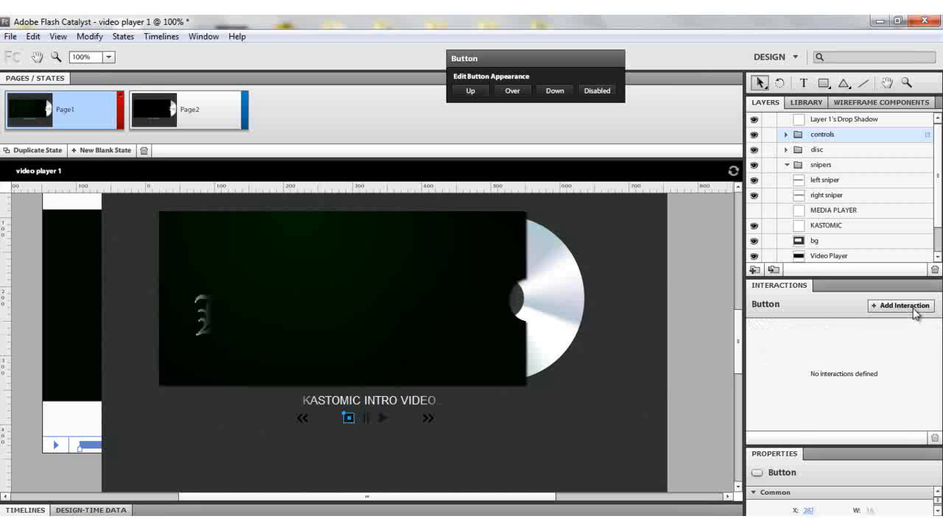
click(916, 306)
click(919, 348)
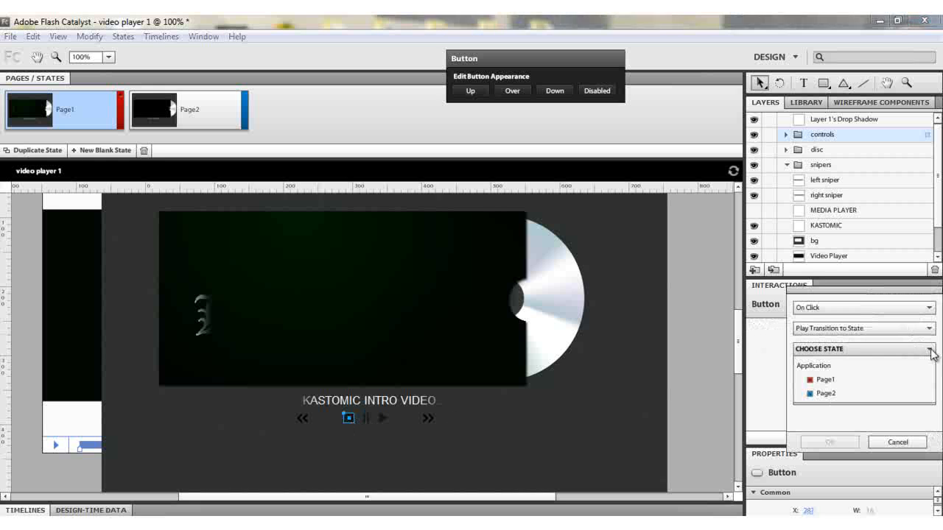
click(929, 328)
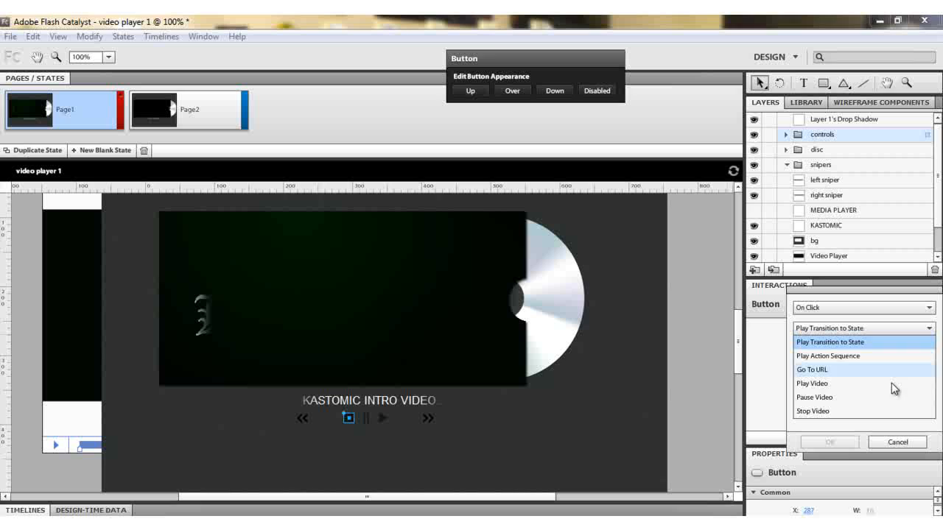
click(864, 415)
click(930, 350)
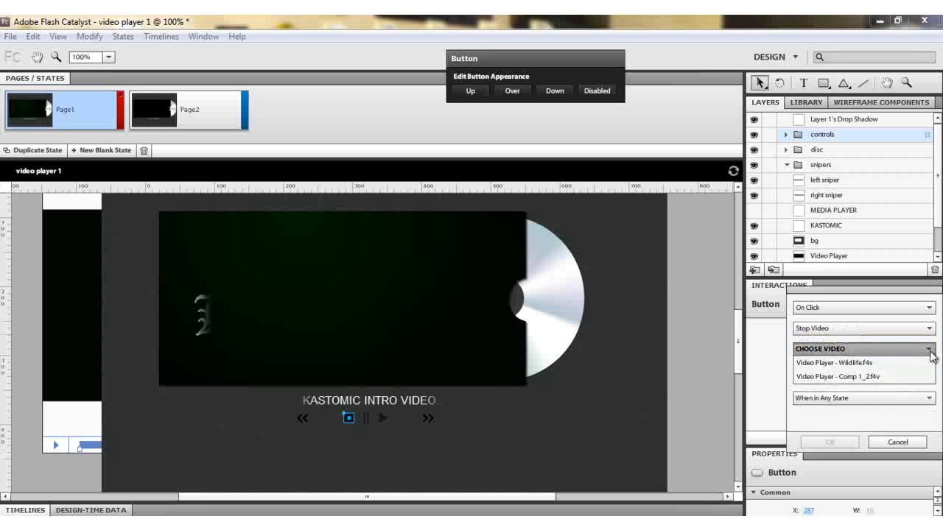
click(903, 378)
click(900, 401)
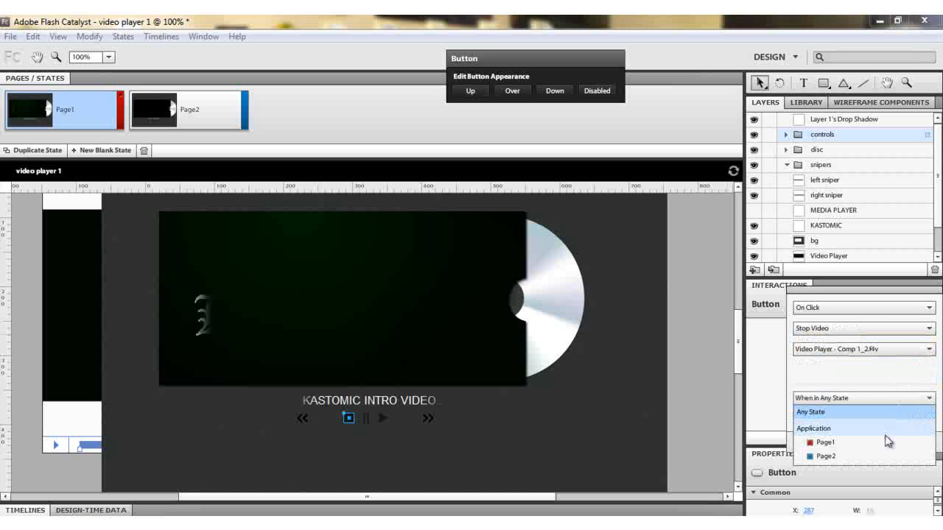
click(829, 445)
click(829, 442)
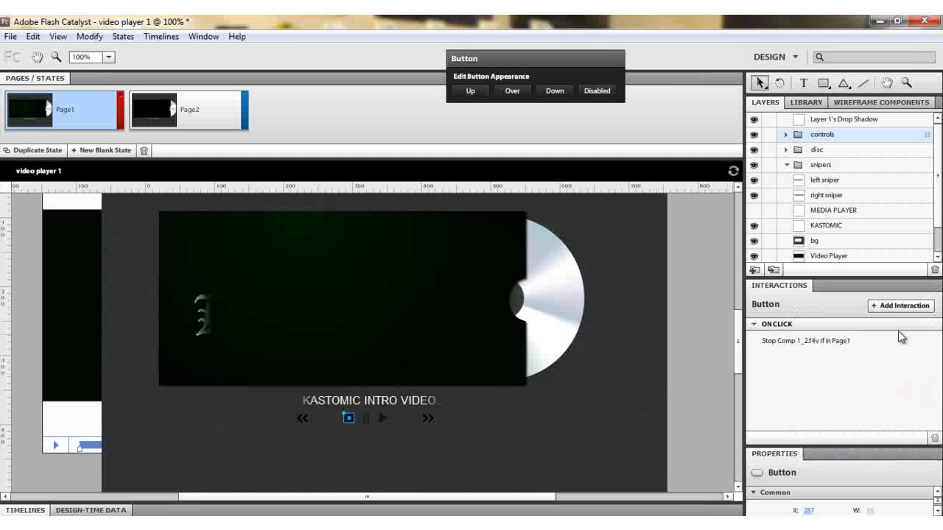
Add a second On Click interaction to the stop button that stops Wildlife.f4v when in Page2
click(908, 307)
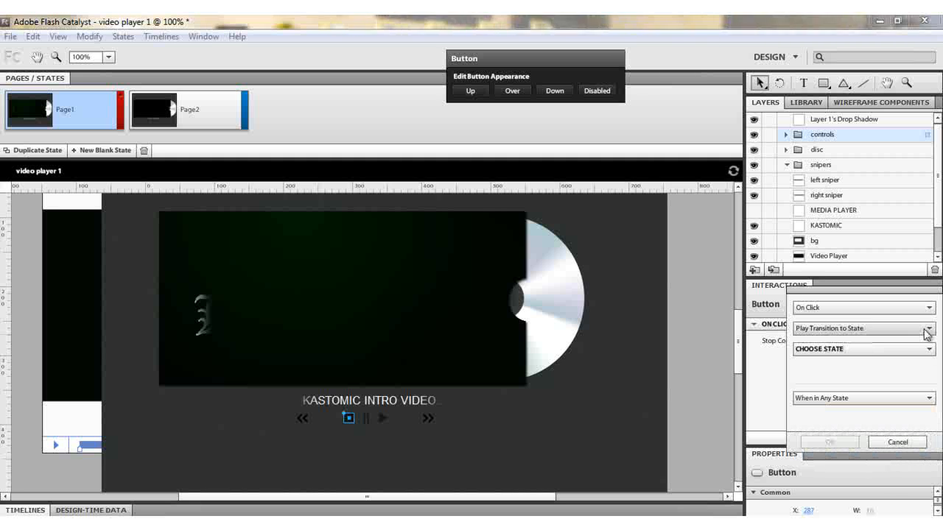
click(927, 329)
click(857, 411)
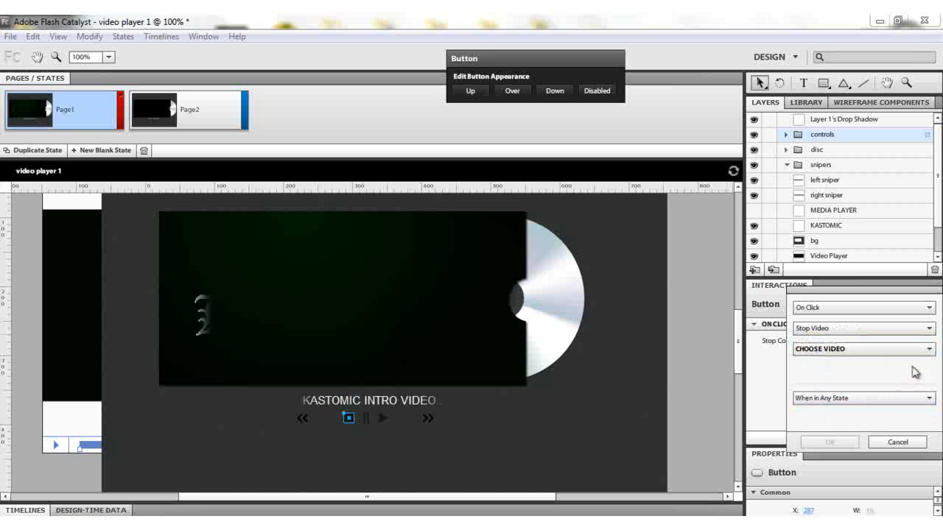
click(927, 349)
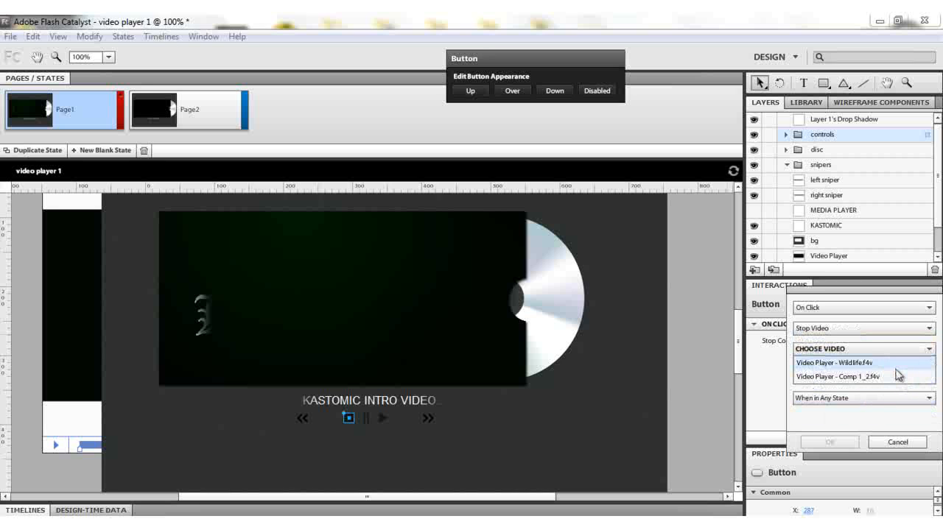
click(896, 369)
click(927, 398)
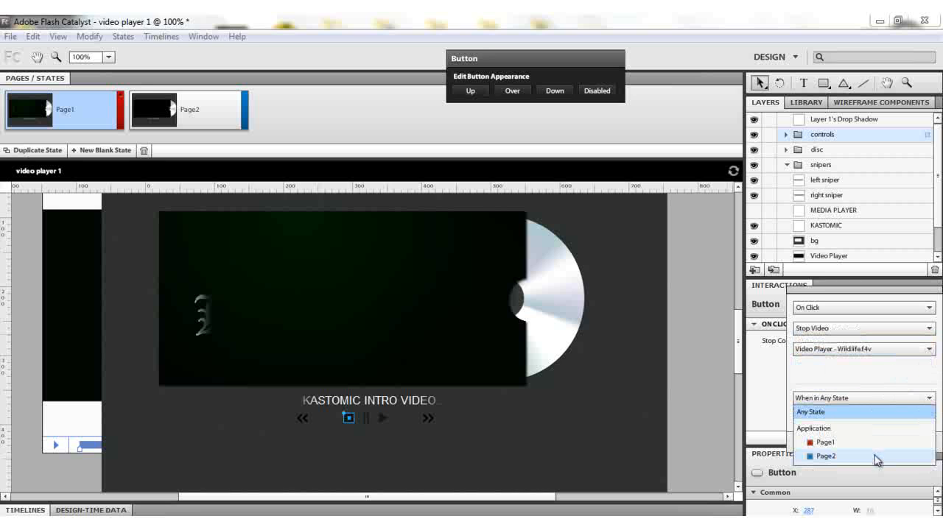
click(877, 456)
click(832, 442)
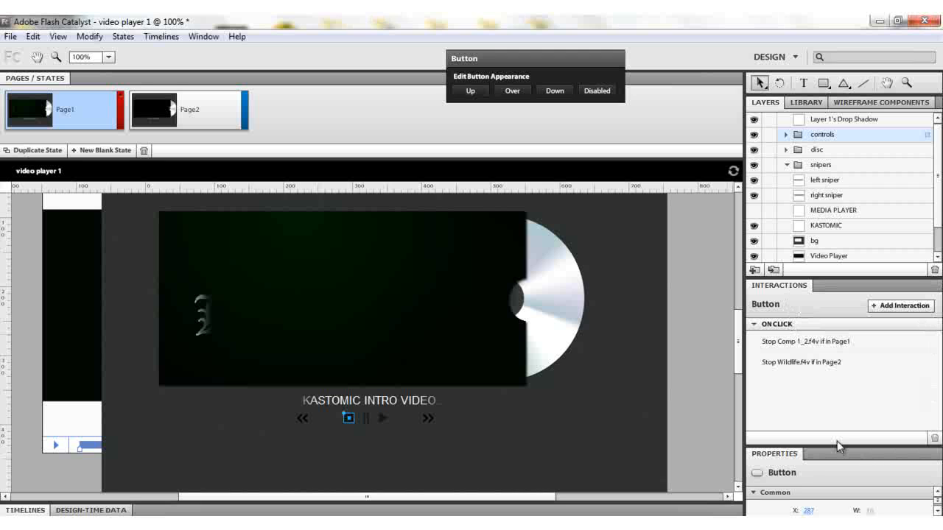
Add an On Click interaction to the previous (double left arrow) button that plays the transition to Page1 when in Page2
click(303, 419)
click(913, 306)
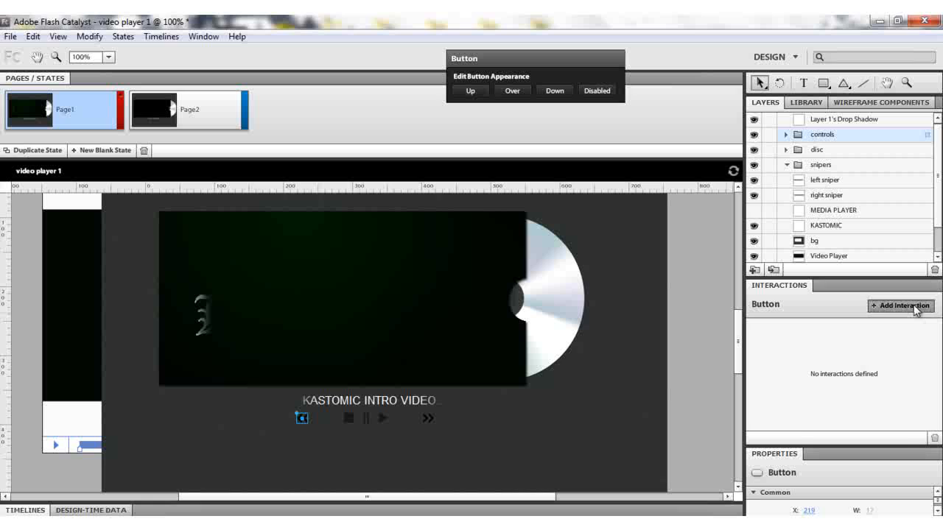
click(932, 328)
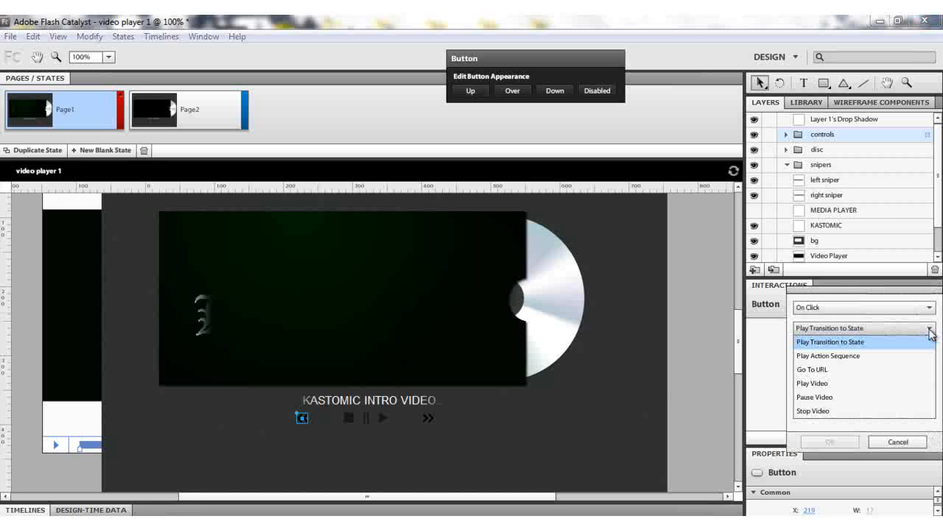
click(924, 347)
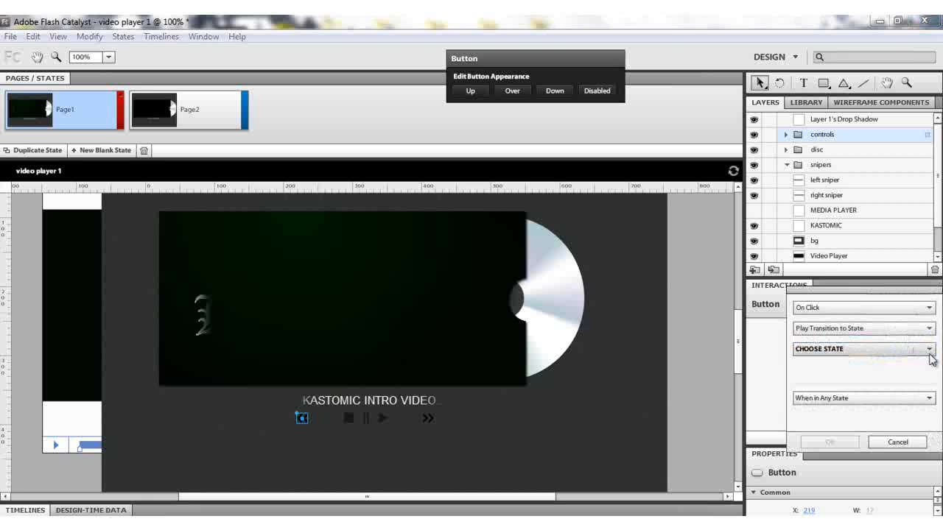
click(930, 355)
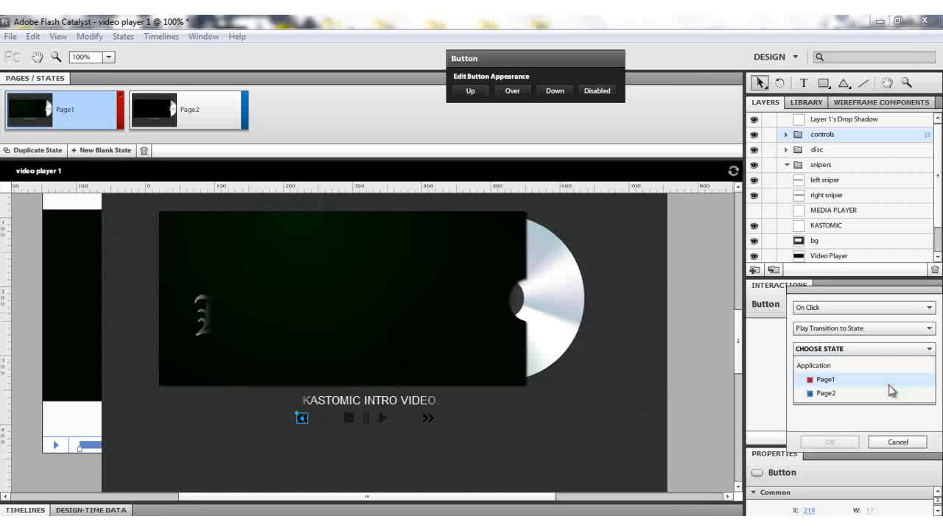
click(888, 383)
click(926, 398)
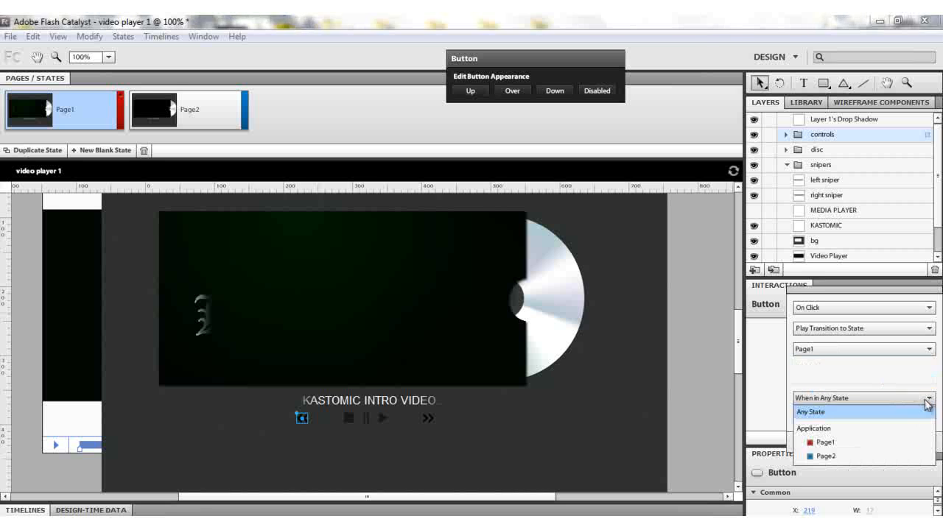
click(888, 457)
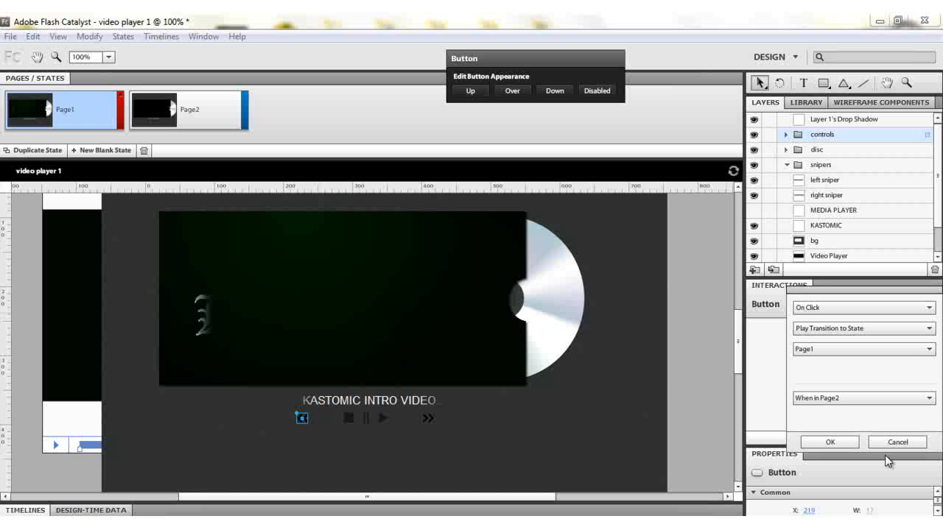
click(841, 443)
Add a second On Click interaction to the previous button that plays the transition to Page2 when in Page1
click(887, 308)
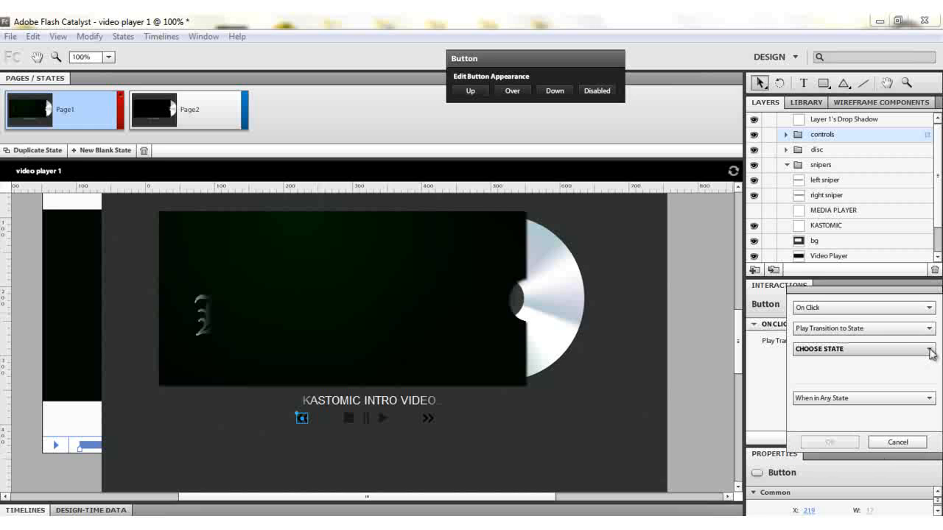
click(930, 350)
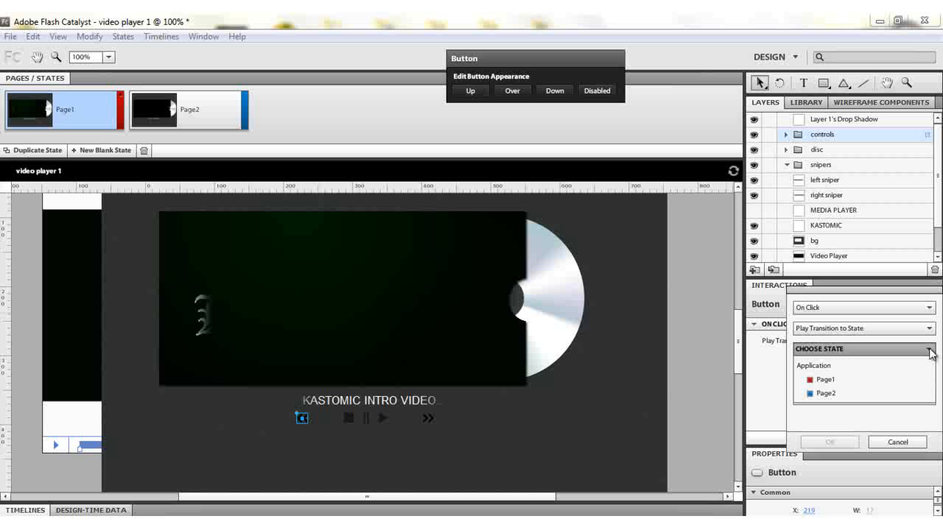
click(890, 395)
click(926, 397)
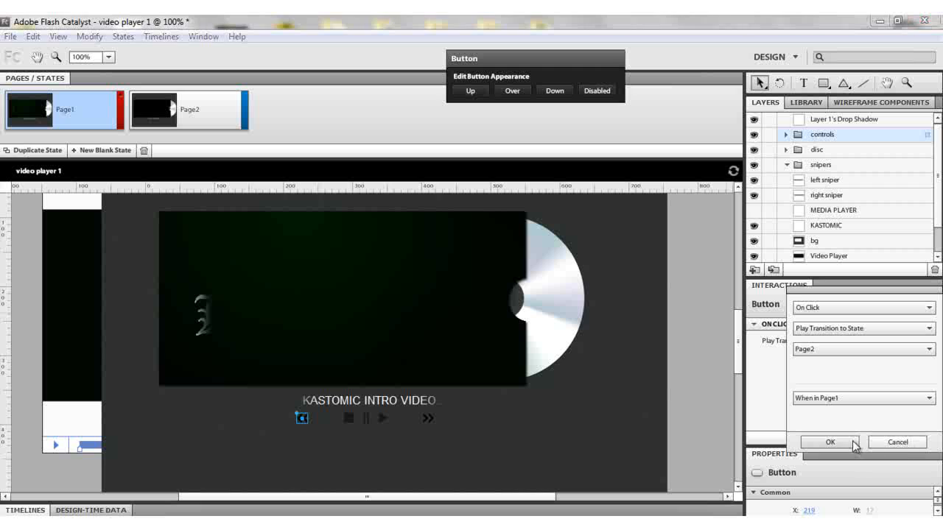
click(830, 441)
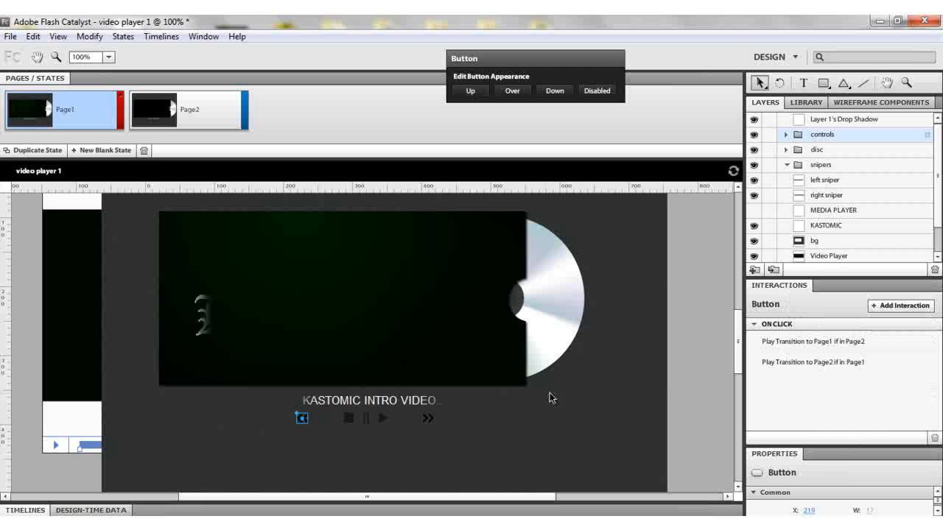
Add an On Click interaction to the next (double right arrow) button that plays the transition to Page2 when in Page1
click(880, 307)
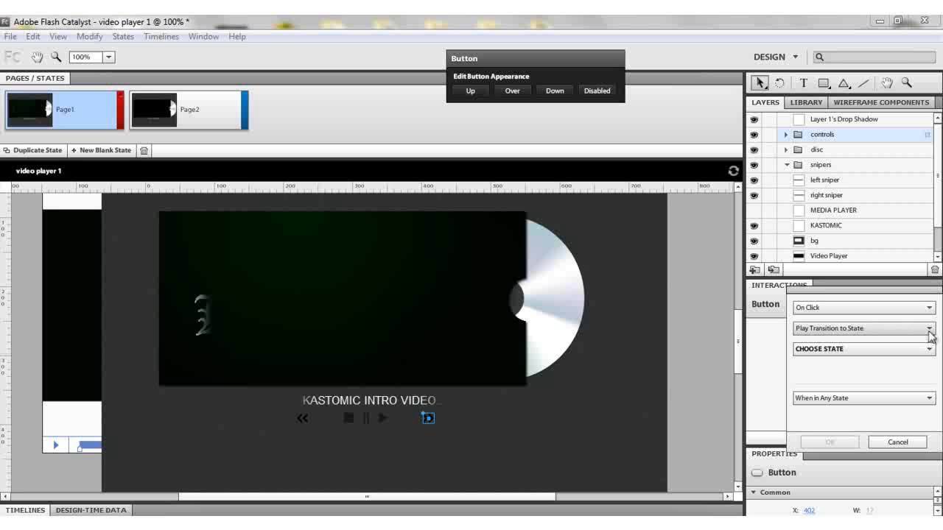
click(927, 349)
click(891, 391)
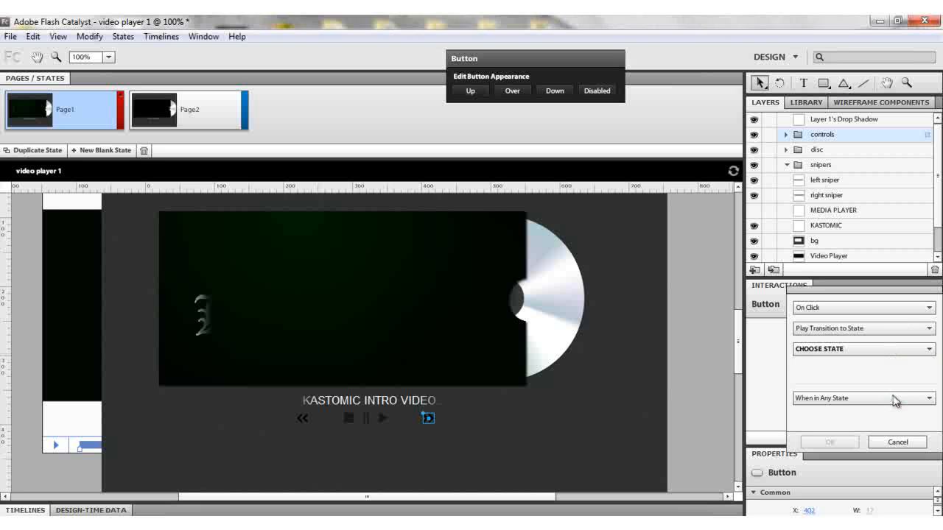
click(894, 401)
click(880, 444)
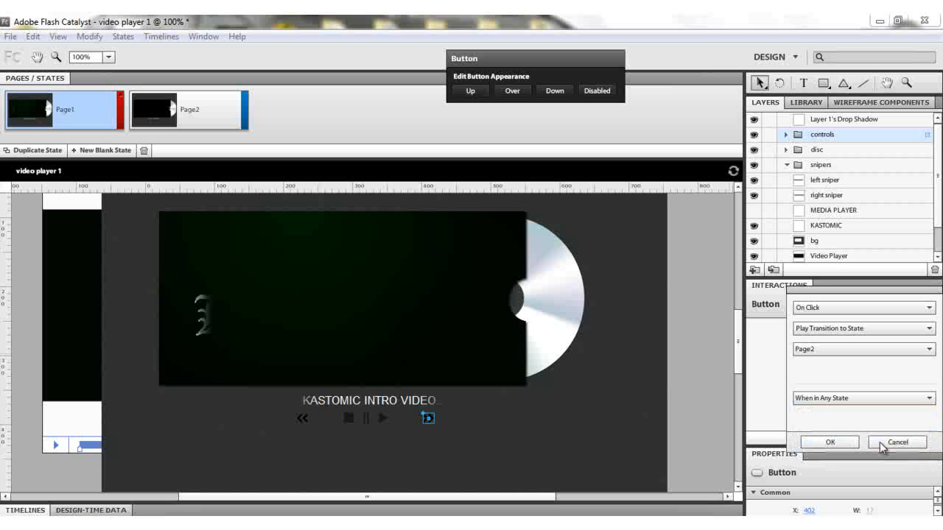
click(830, 443)
Add a second On Click interaction to the next button that plays the transition to Page1 when in Page2
click(920, 309)
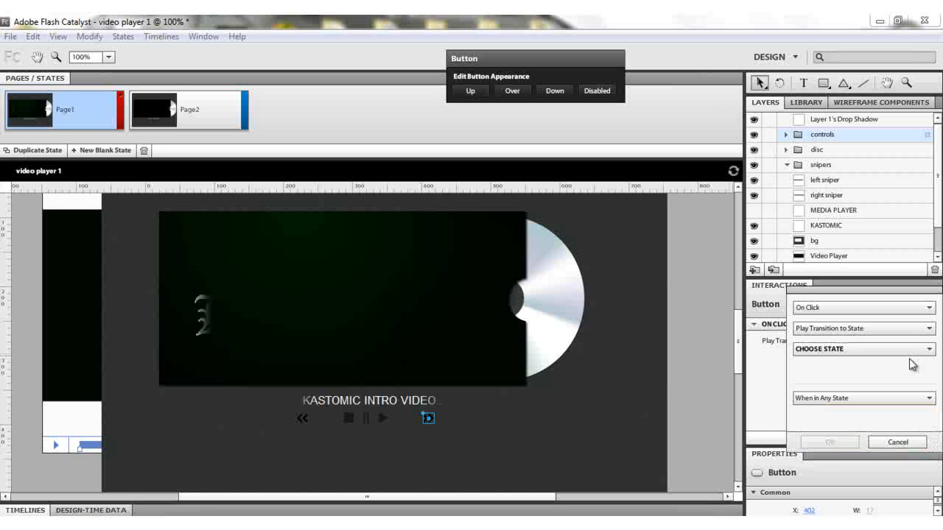
click(928, 351)
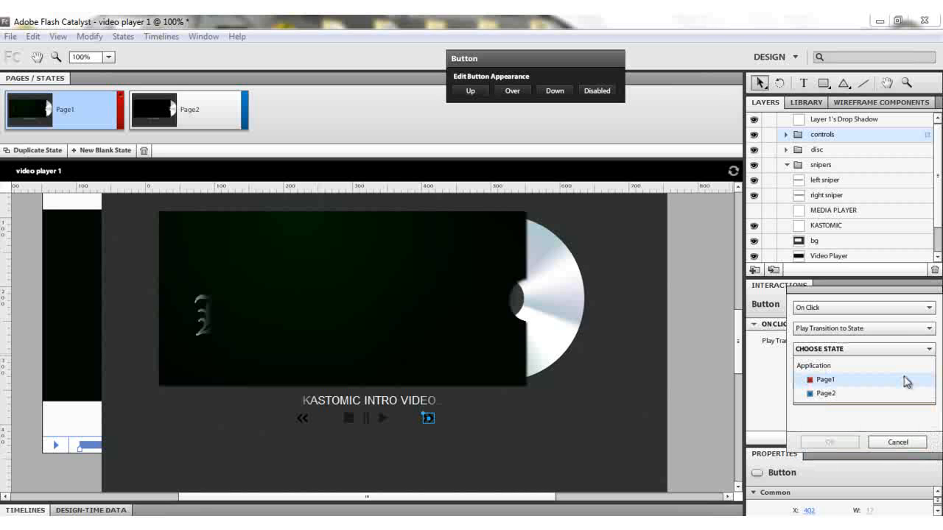
click(904, 381)
click(928, 398)
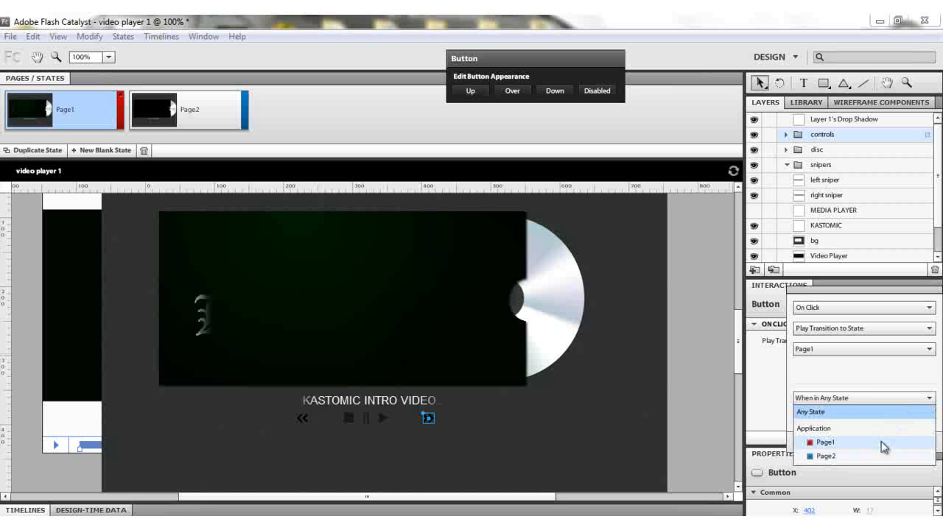
click(876, 456)
click(830, 442)
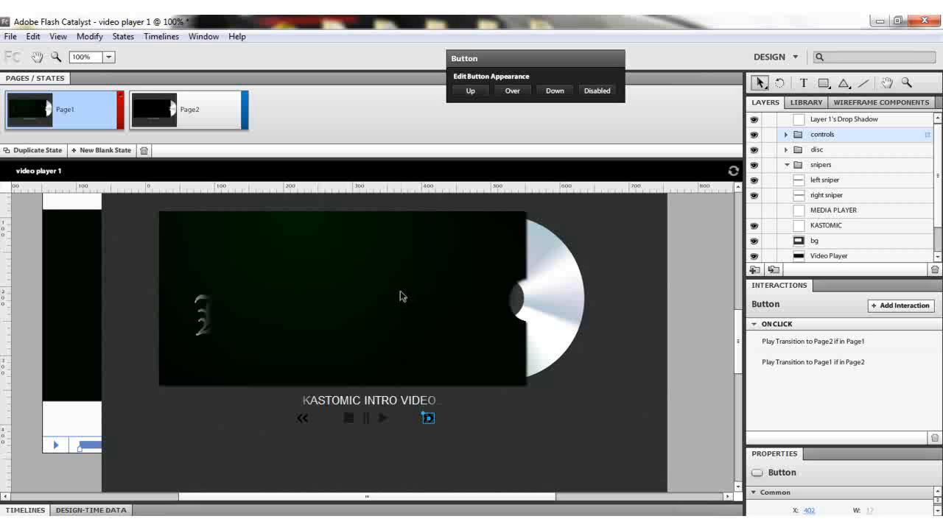
Run the project in the browser, test the stop, play, next and previous buttons across both states, and return to Flash Catalyst
key(ctrl+Return)
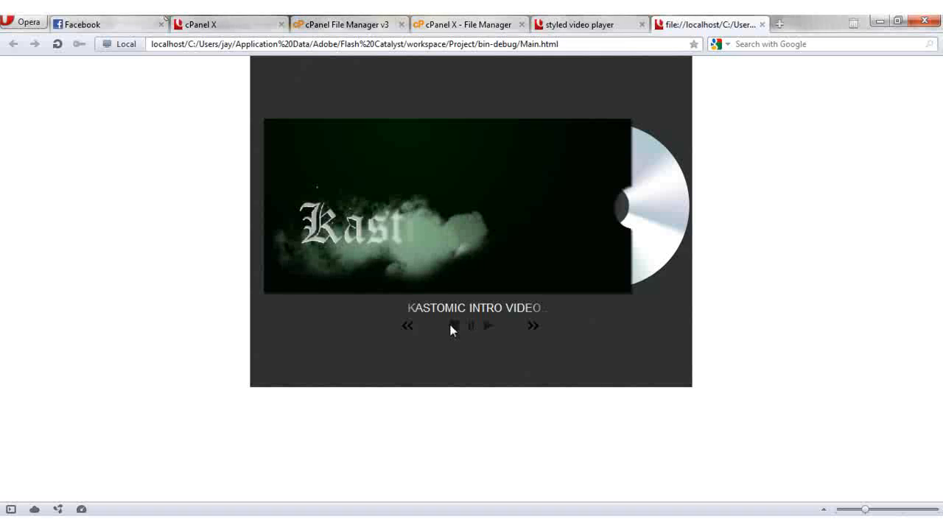
click(450, 326)
click(531, 326)
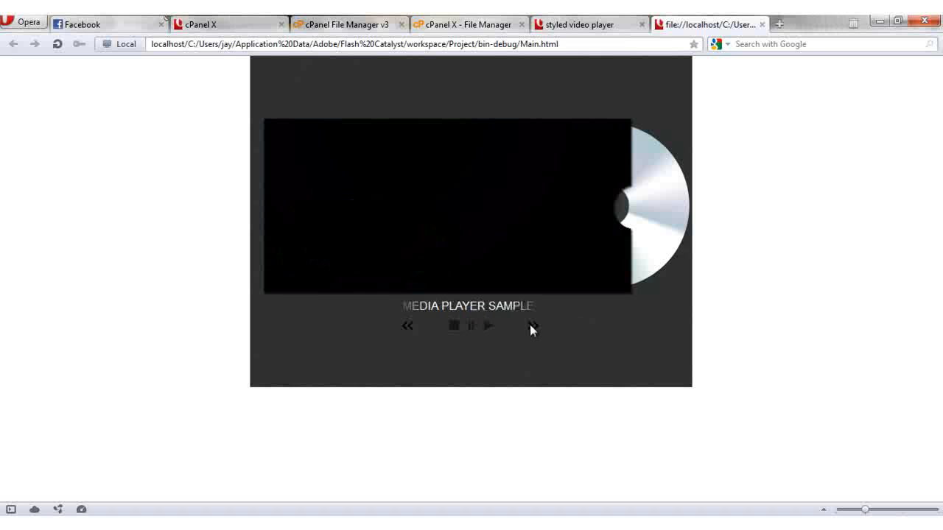
click(486, 325)
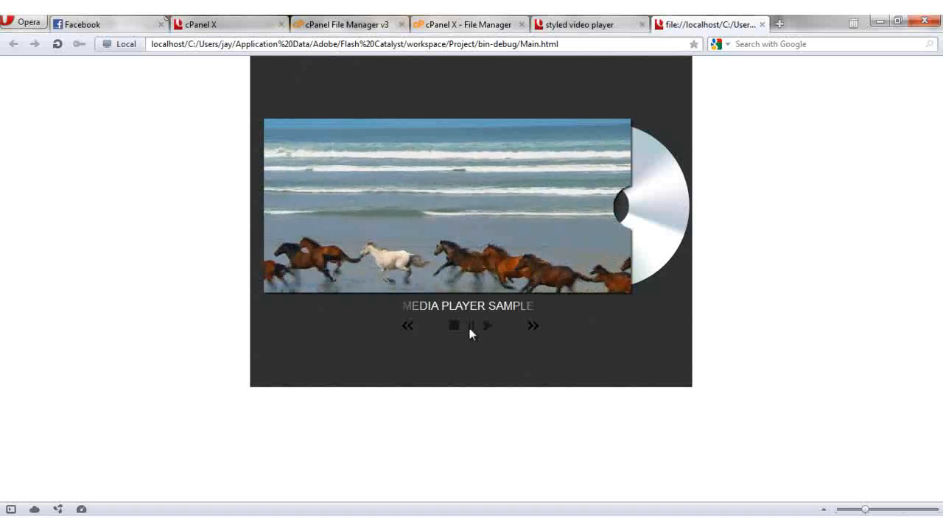
click(406, 326)
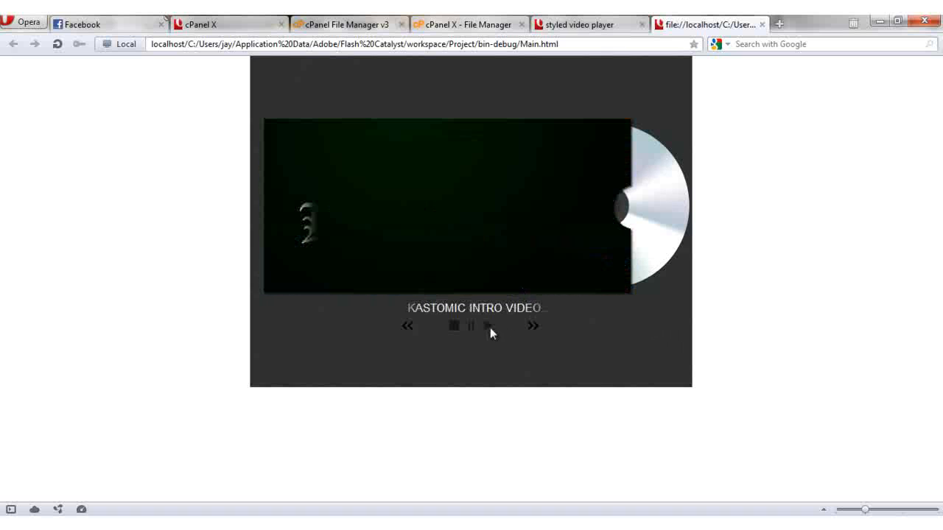
click(530, 324)
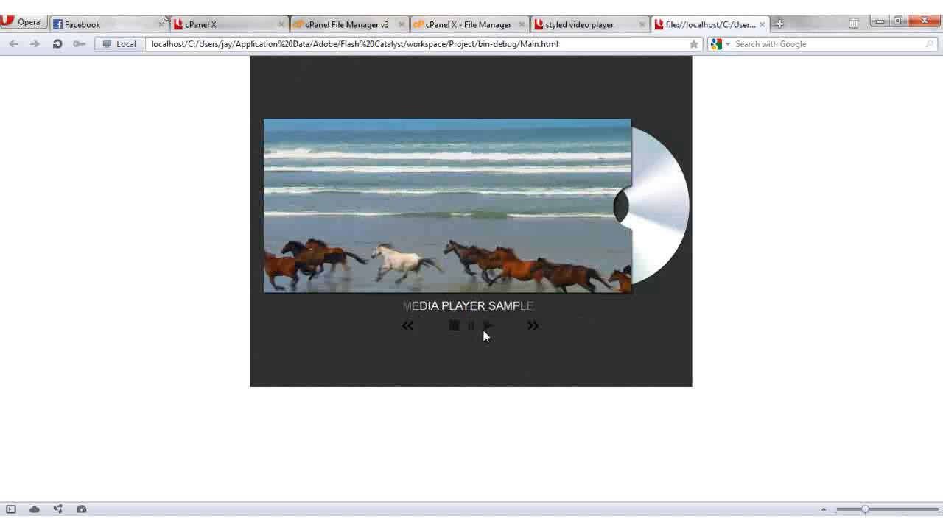
click(408, 325)
click(532, 326)
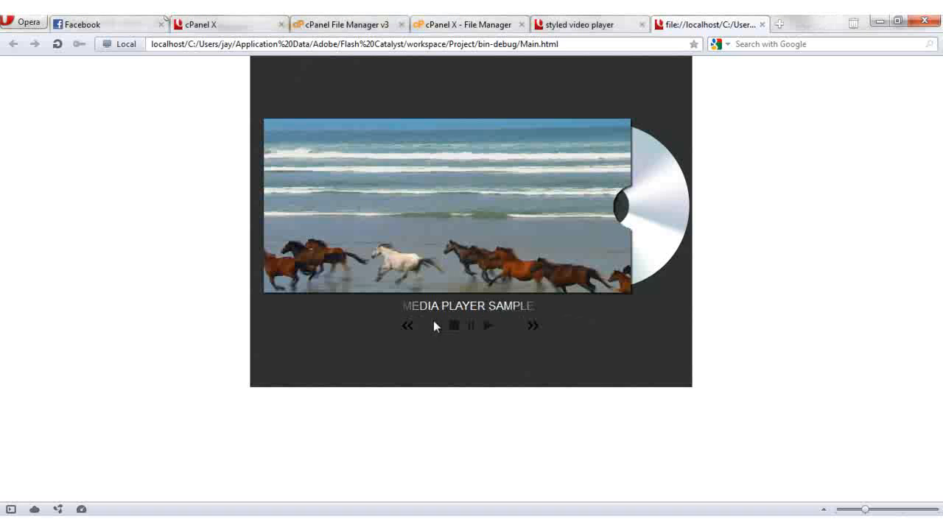
click(408, 325)
key(alt+Tab)
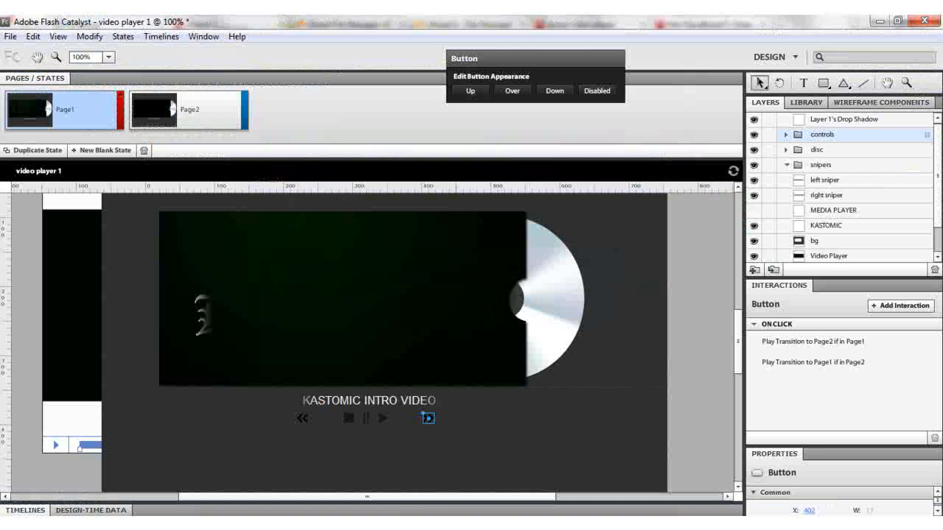
Apply Smooth Transition to both the Page1 to Page2 and the Page2 to Page1 state transitions
click(184, 510)
click(60, 337)
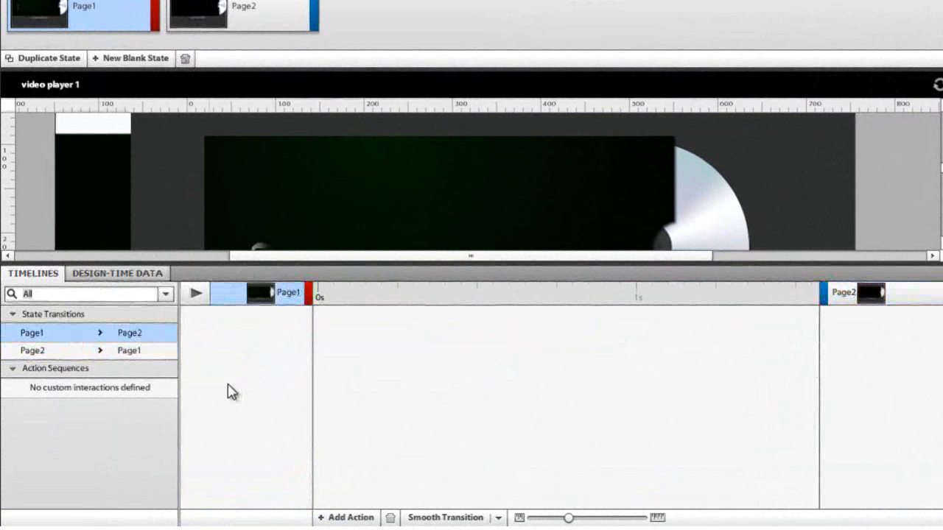
click(434, 517)
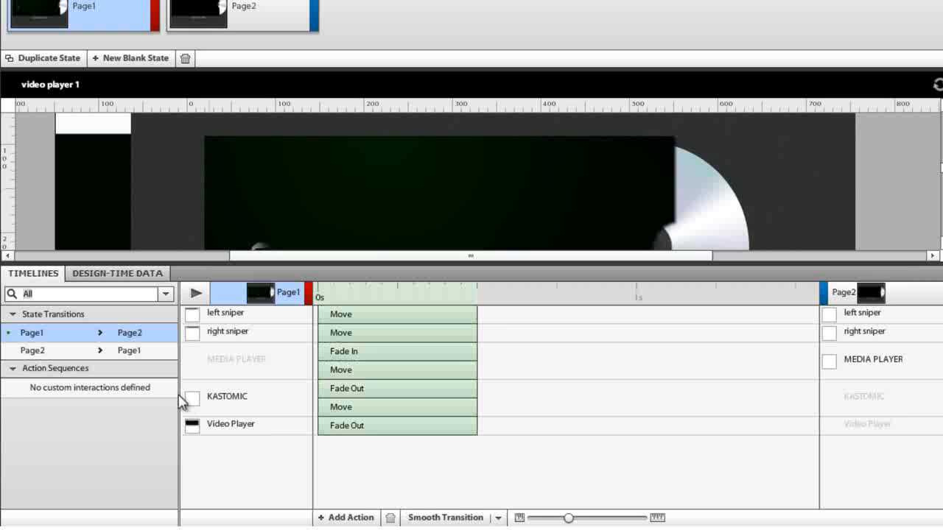
click(151, 352)
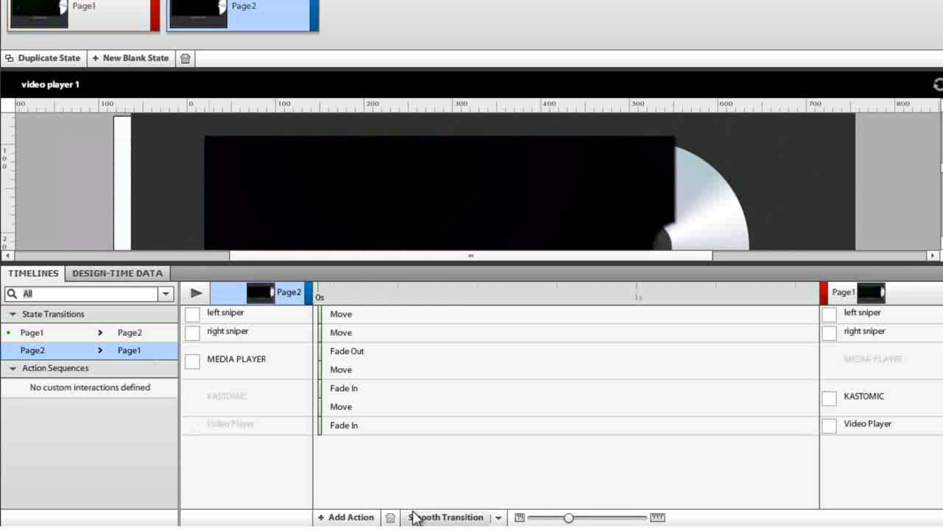
click(423, 521)
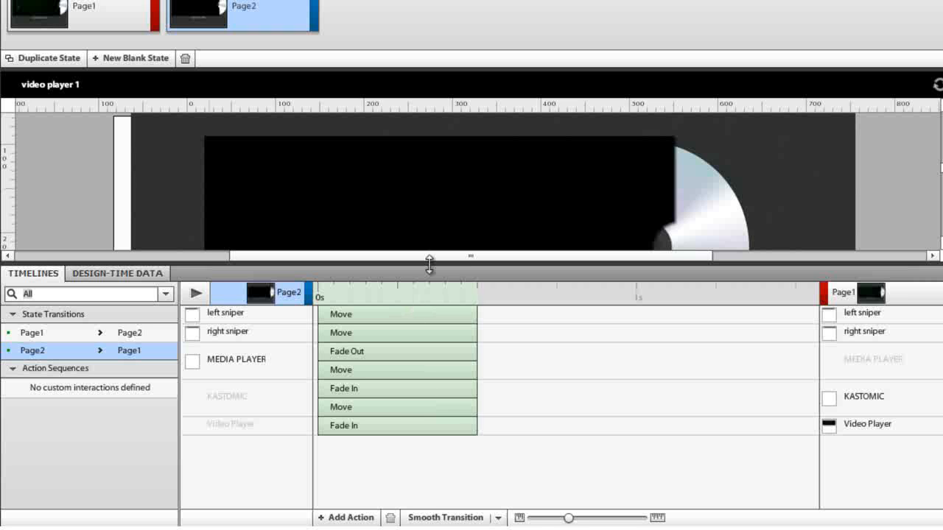
Shrink the timelines area to reveal the full player and preview the Page2 to Page1 transition
drag(430, 262, 391, 429)
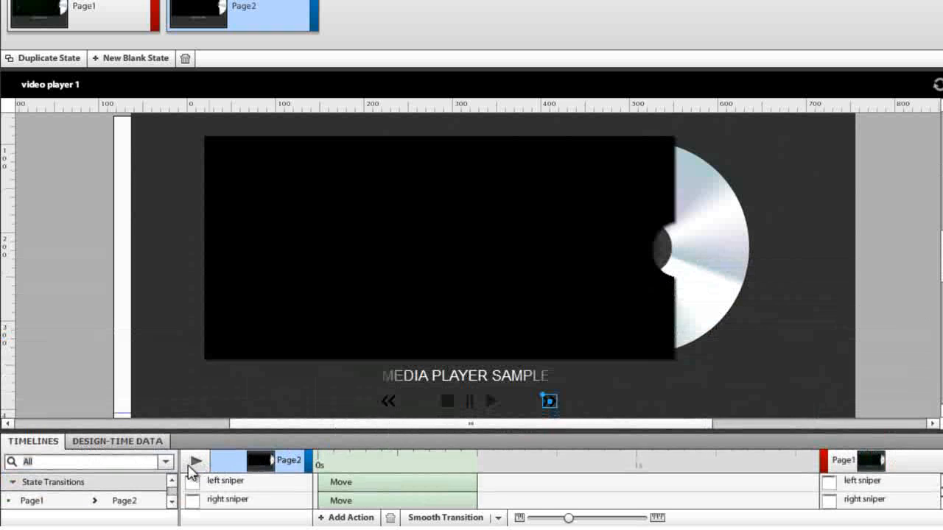
click(195, 461)
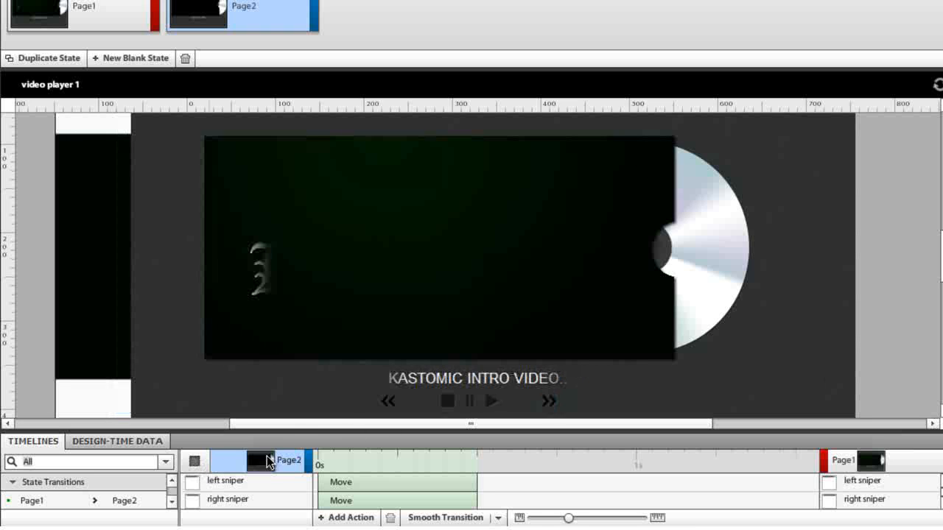
Enlarge the timelines area and delay the left and right sniper Move actions in the Page1 to Page2 transition so they end at 0.95 s
click(196, 462)
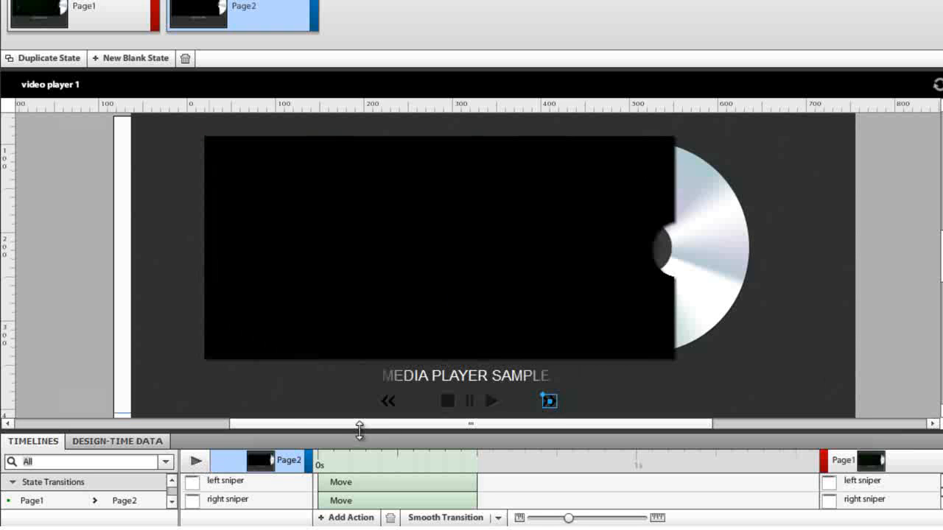
drag(359, 431, 417, 300)
scroll(471, 202, down, 6)
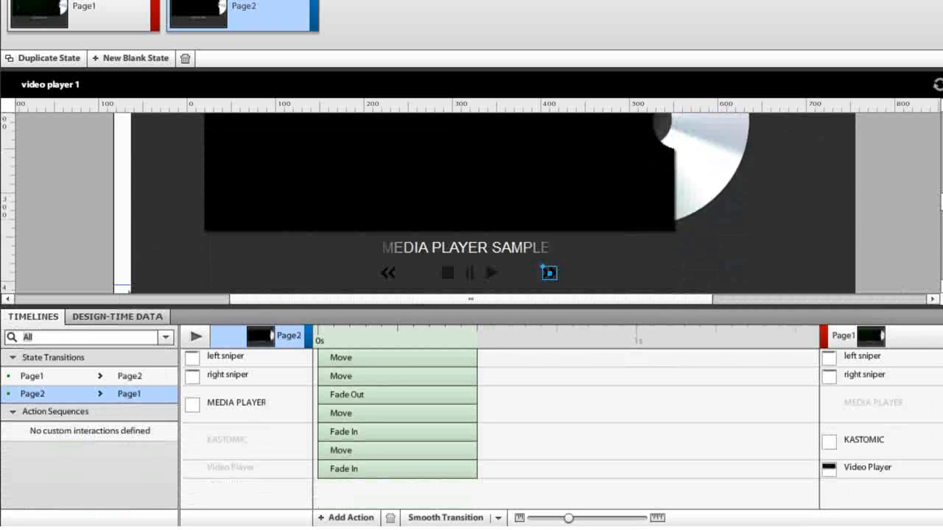
scroll(471, 203, up, 1)
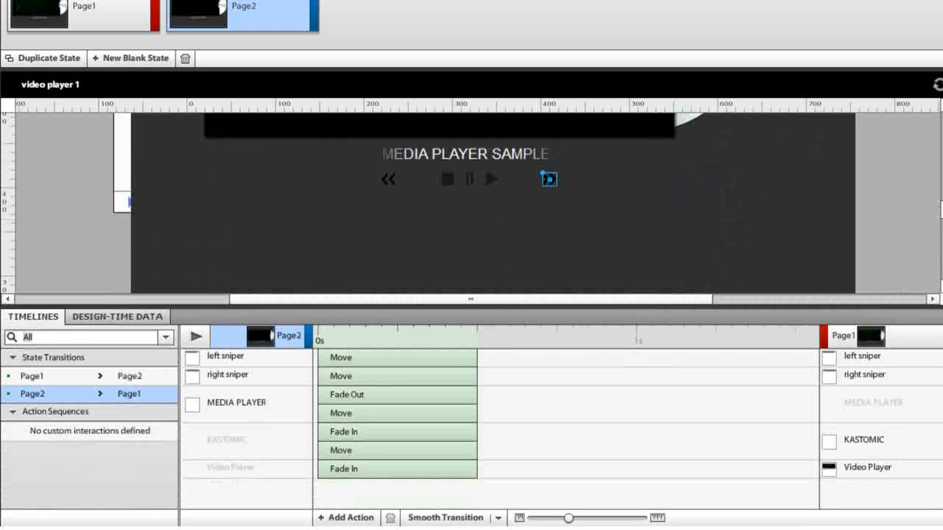
click(110, 380)
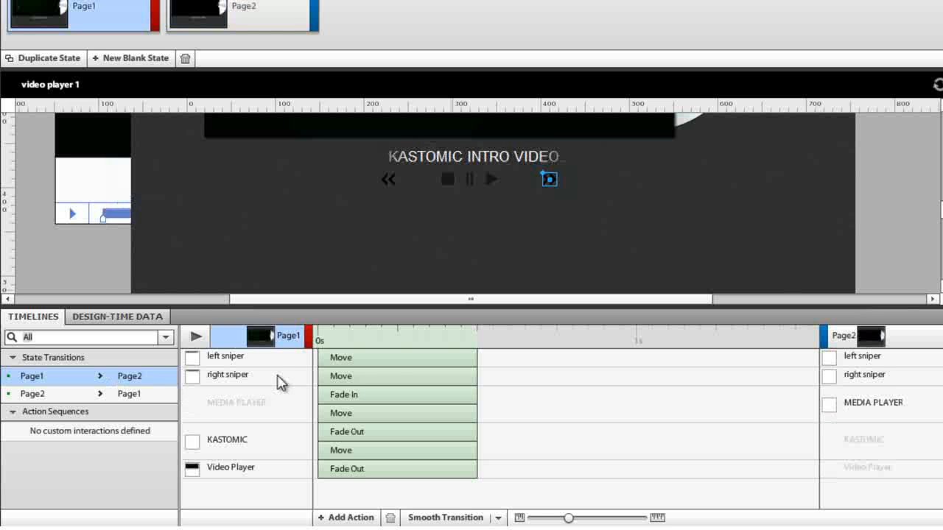
drag(365, 358, 575, 371)
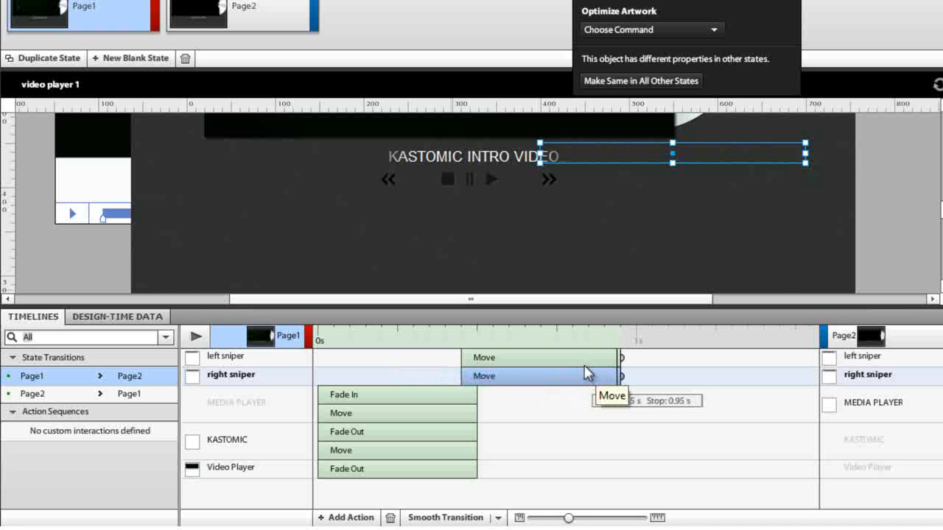
Shorten the MEDIA PLAYER Fade In to about 0.05 s at the start and the KASTOMIC Fade Out to about 0.05 s ending at 0.5 s
click(414, 404)
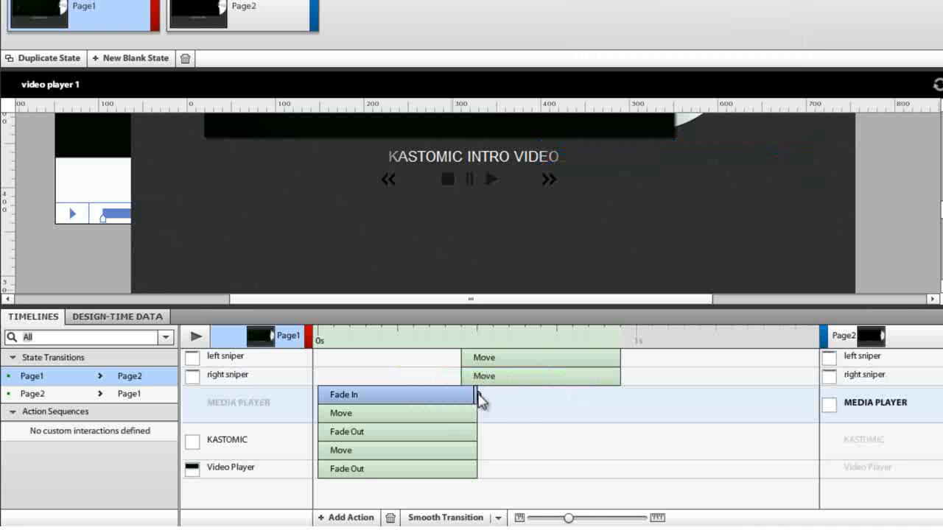
drag(479, 398, 333, 404)
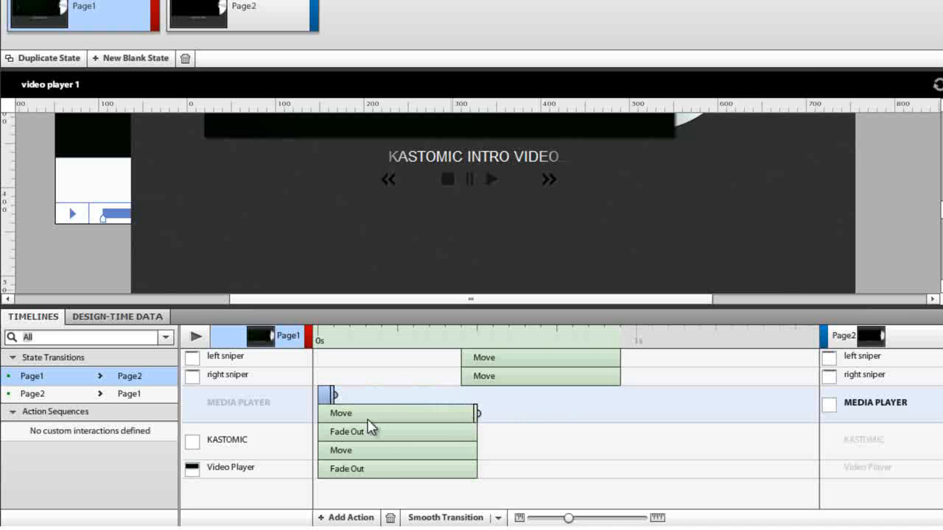
click(374, 433)
mouse_move(476, 434)
mouse_down()
mouse_move(332, 433)
mouse_move(476, 433)
mouse_up()
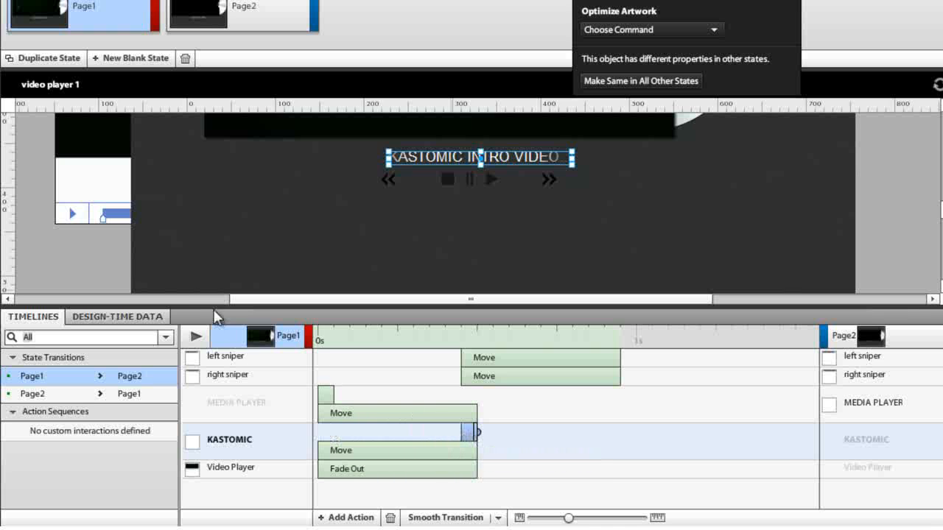
Preview the Page1 to Page2 transition with the retimed sniper moves and title fades
click(195, 337)
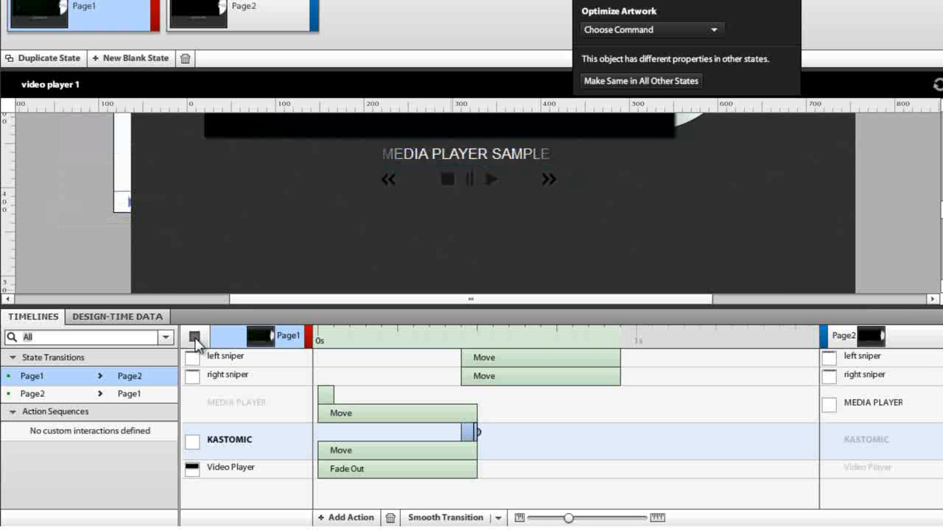
click(195, 337)
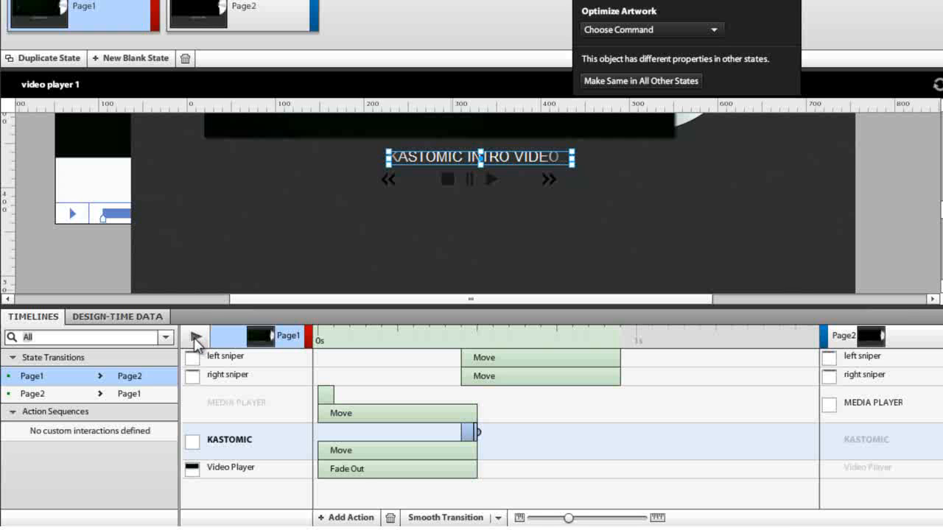
click(195, 337)
Delay the left and right sniper Move actions in the Page2 to Page1 transition to start at about 0.55 s
click(131, 395)
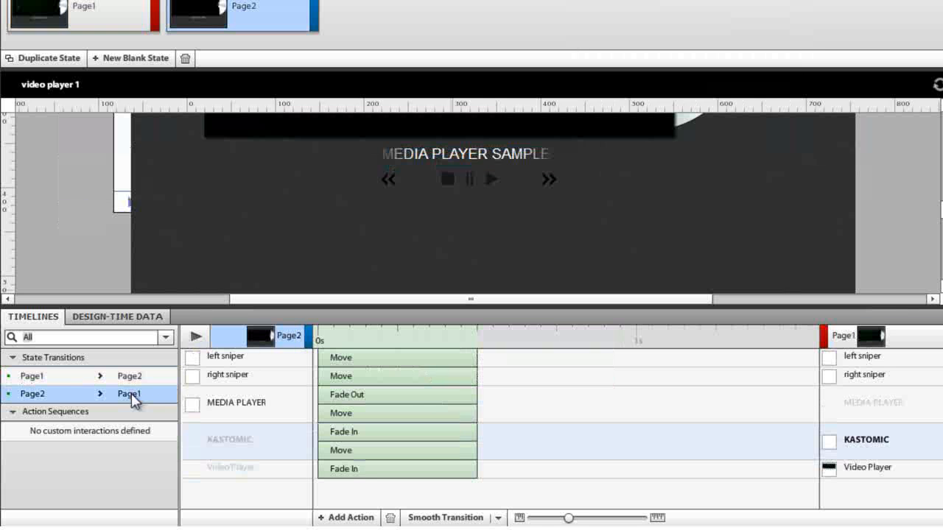
drag(365, 366, 541, 366)
drag(460, 376, 618, 381)
Set the MEDIA PLAYER Fade Out to 0.4–0.5 s, shorten the KASTOMIC Fade In to about 0.05 s at the start, and preview the transition
click(415, 402)
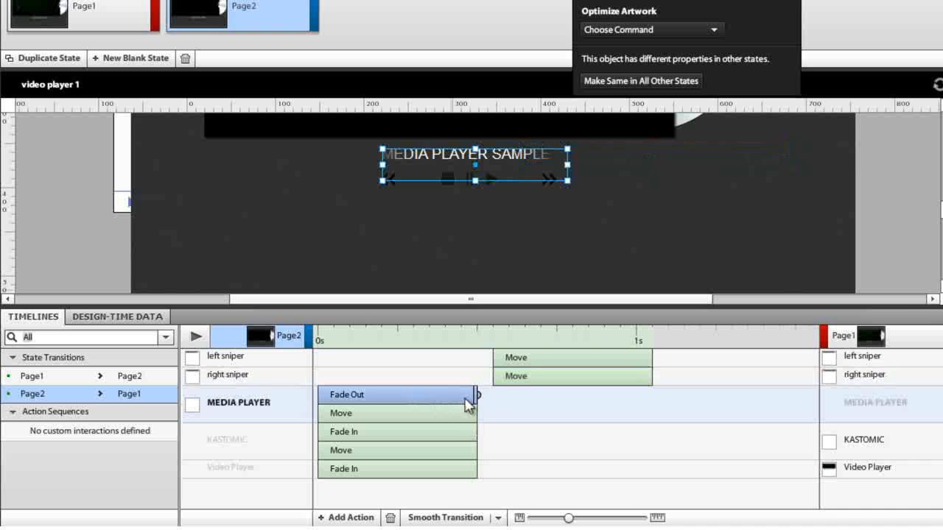
drag(477, 399, 458, 397)
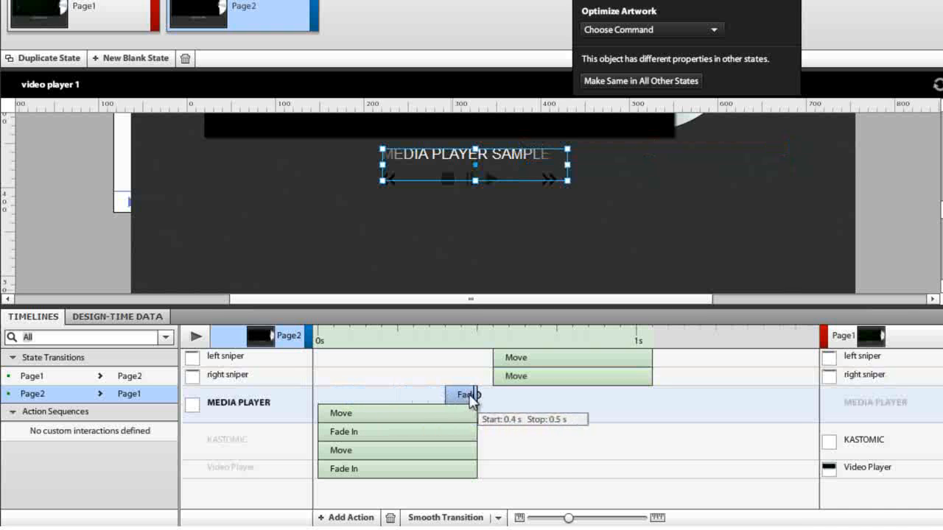
click(463, 437)
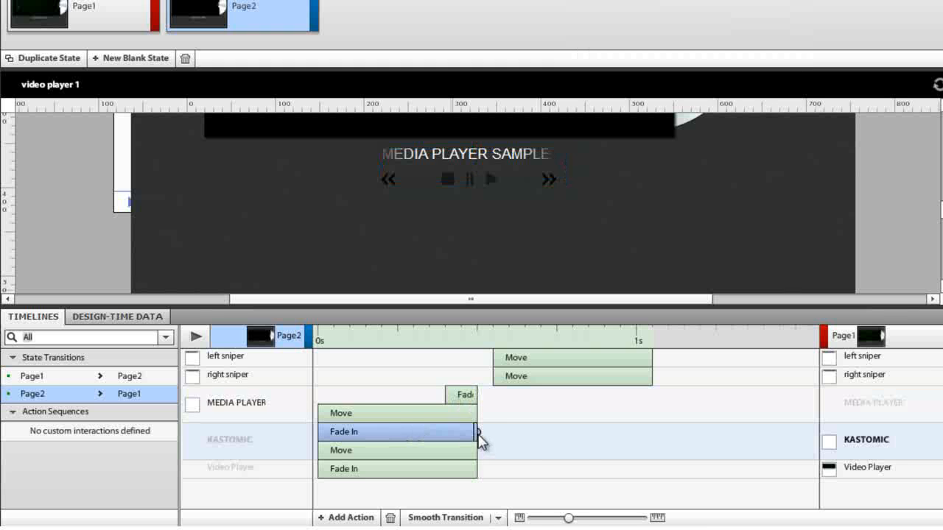
drag(477, 439, 326, 430)
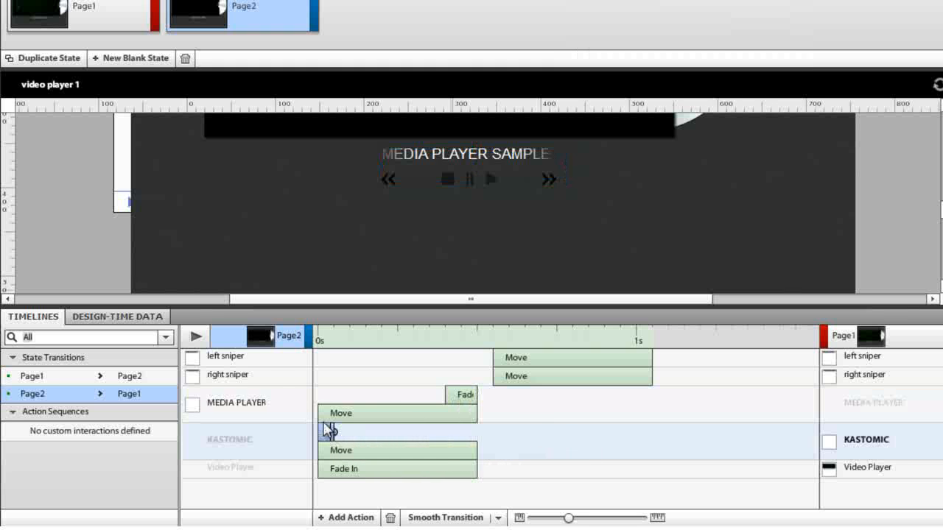
click(195, 338)
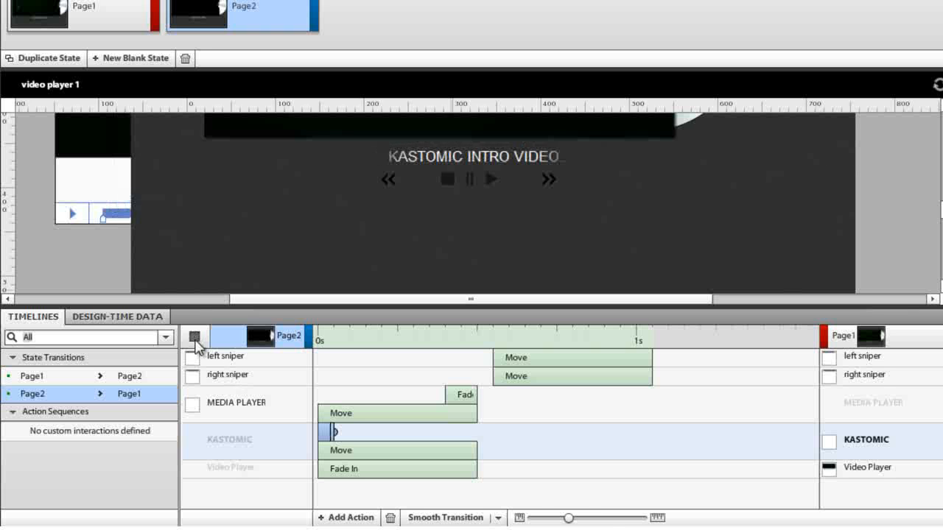
click(195, 340)
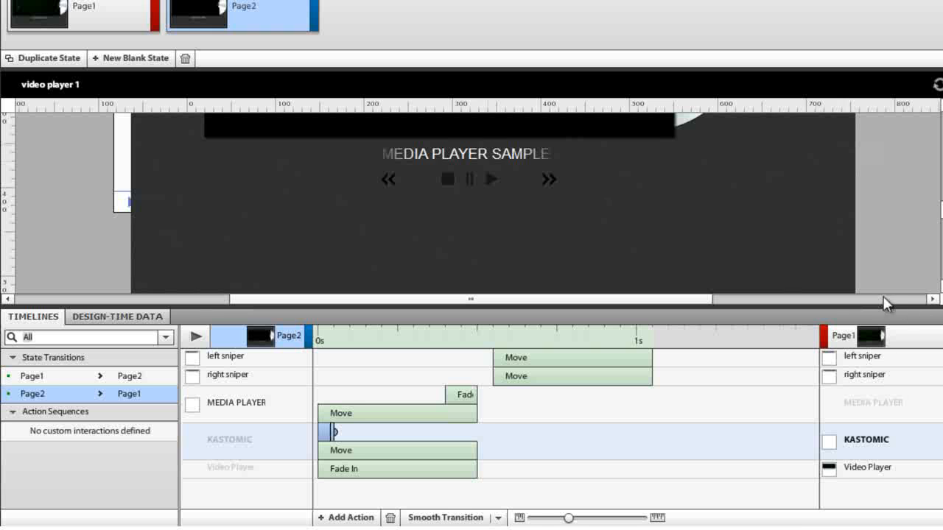
Collapse the timelines area and switch to the browser to view the video player
double_click(804, 316)
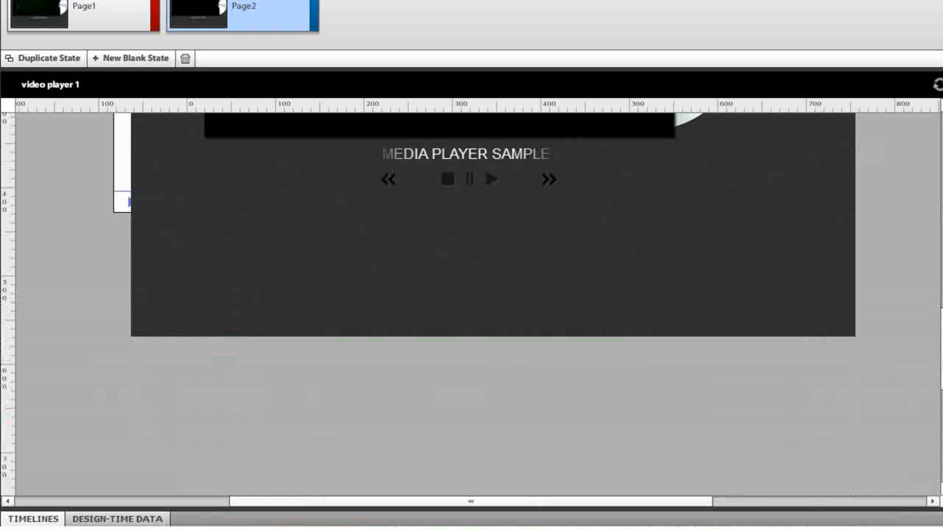
scroll(493, 294, up, 5)
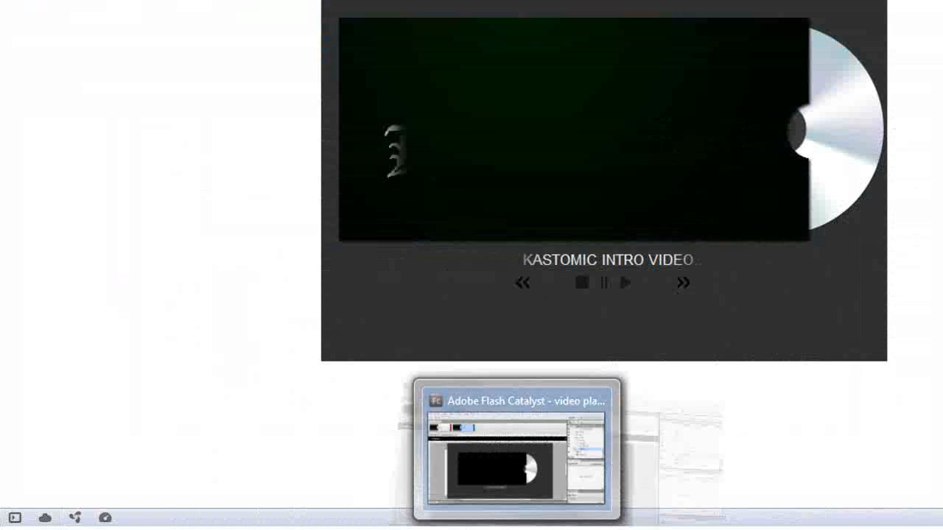
mouse_move(515, 518)
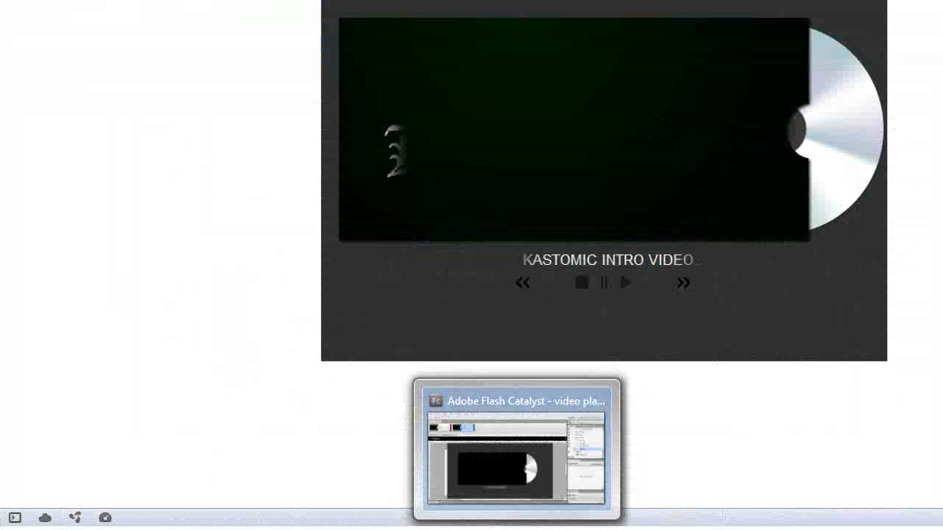